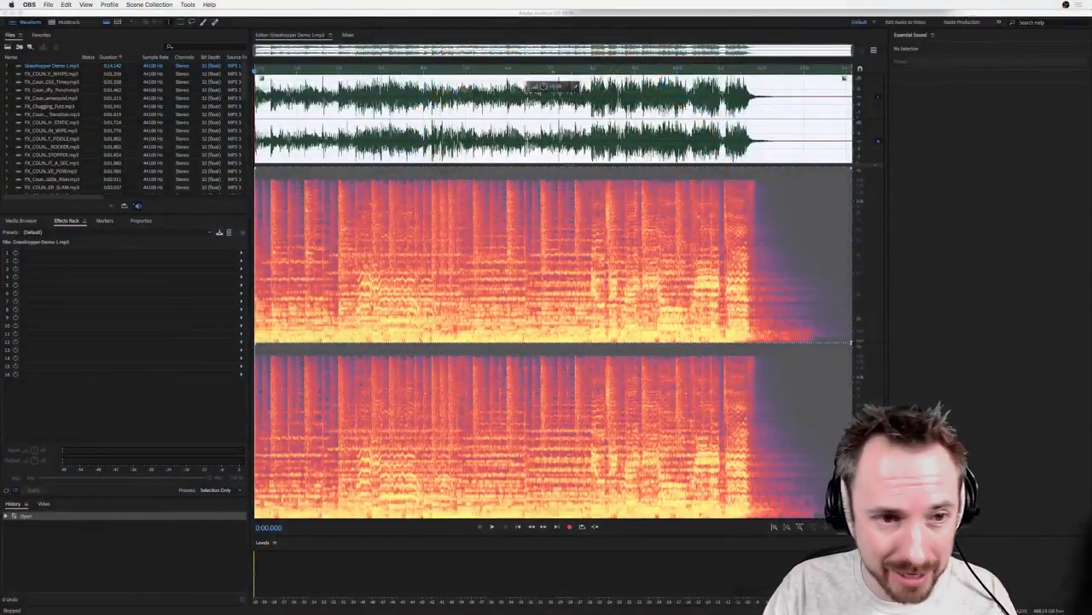
Play the Grasshopper Demo track in Audition.
{"action": "left_click", "coordinate": [358, 28]}
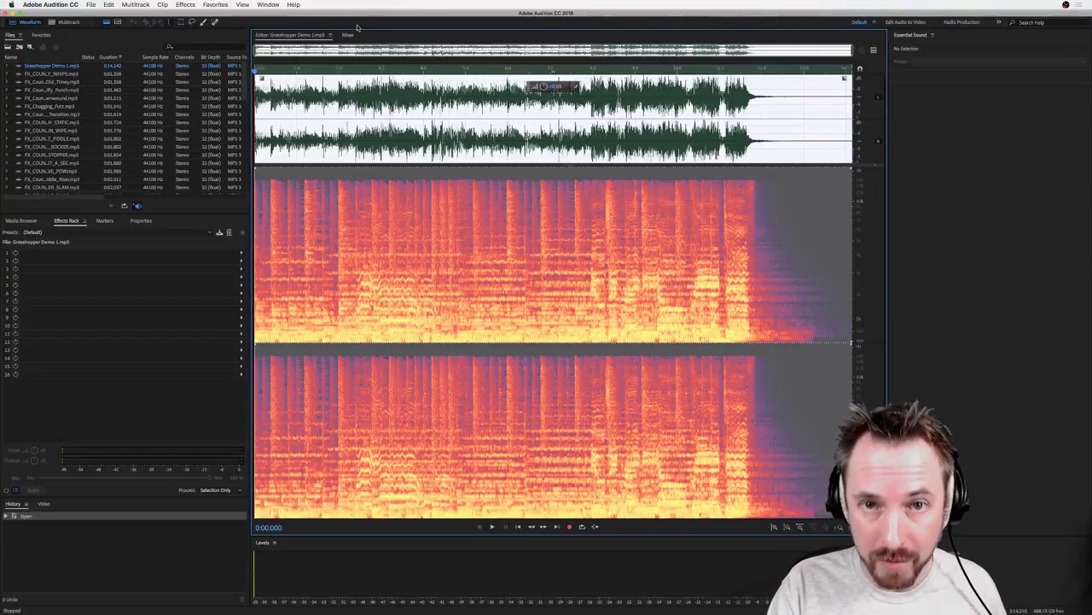
{"action": "key", "text": "space"}
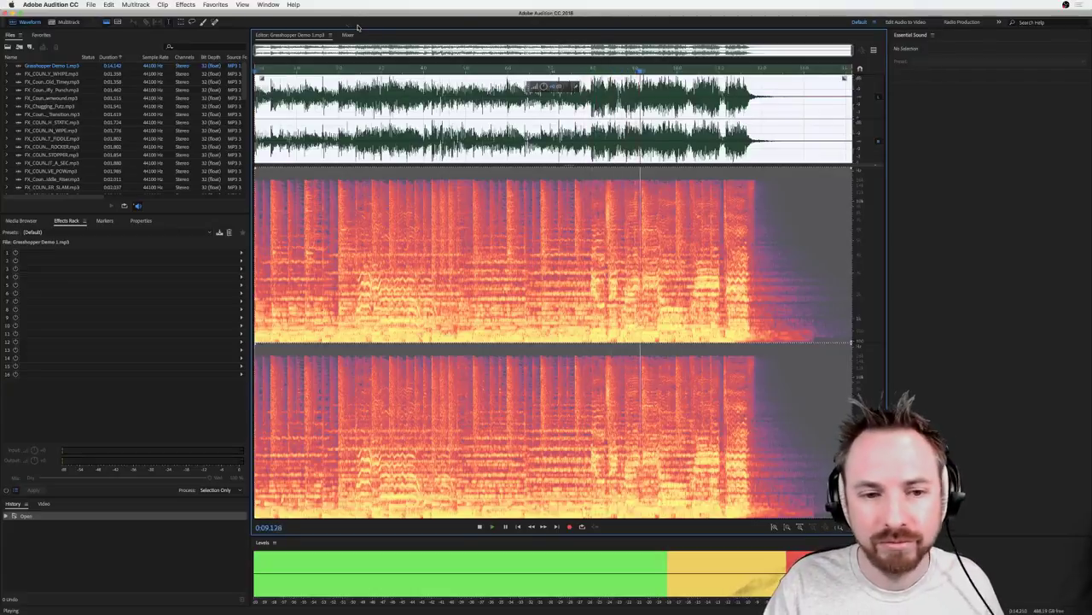
{"action": "scroll", "coordinate": [56, 175], "scroll_direction": "down", "scroll_amount": 5}
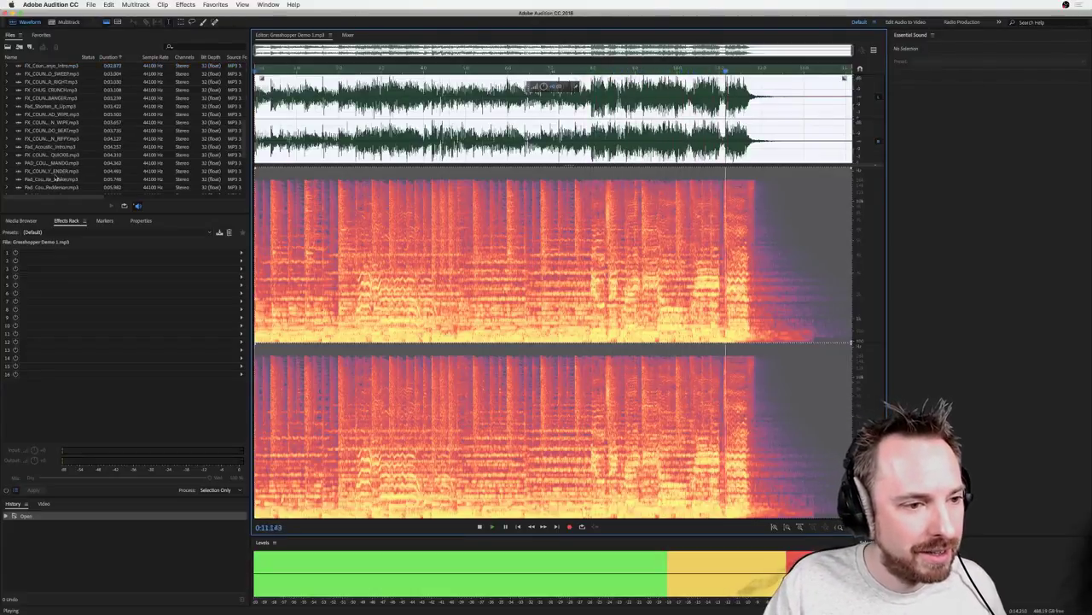
Open ROCK COUNTRY - GB RAMP.wav in the waveform editor and listen through it.
{"action": "double_click", "coordinate": [51, 189]}
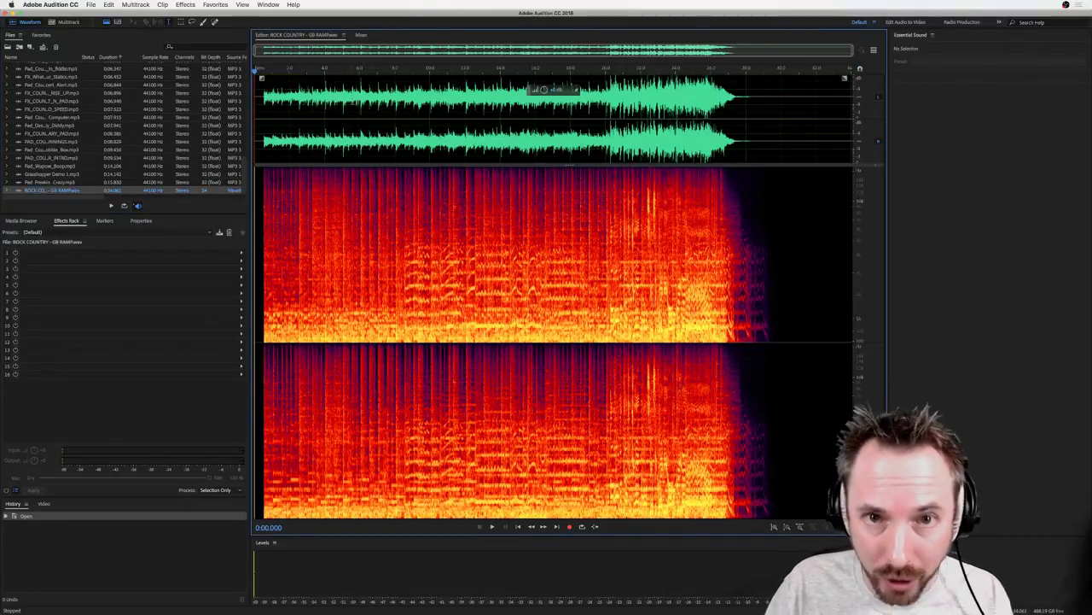
{"action": "key", "text": "space"}
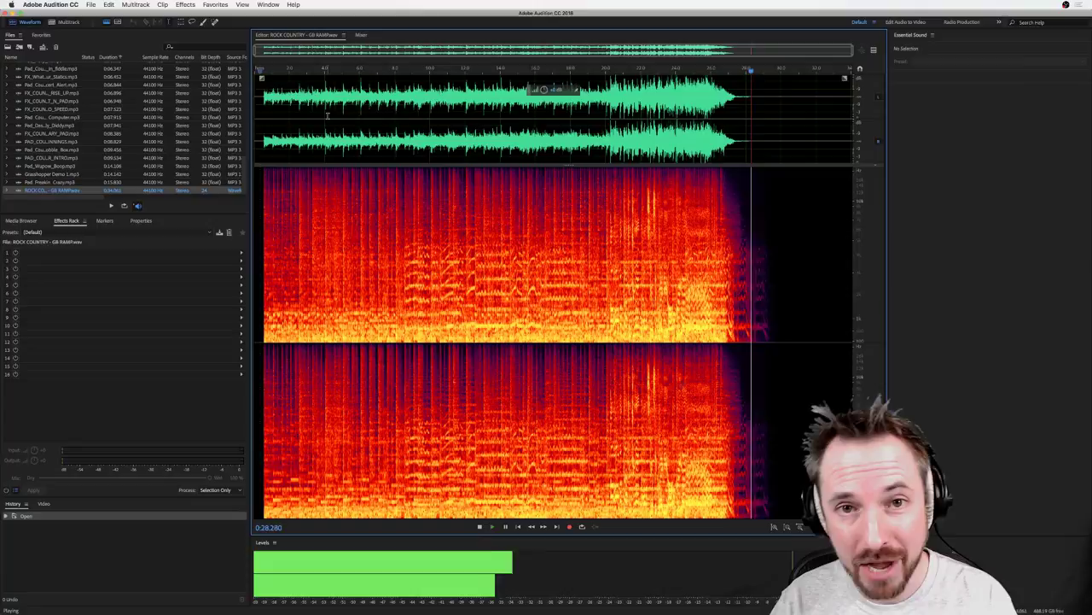
{"action": "key", "text": "space"}
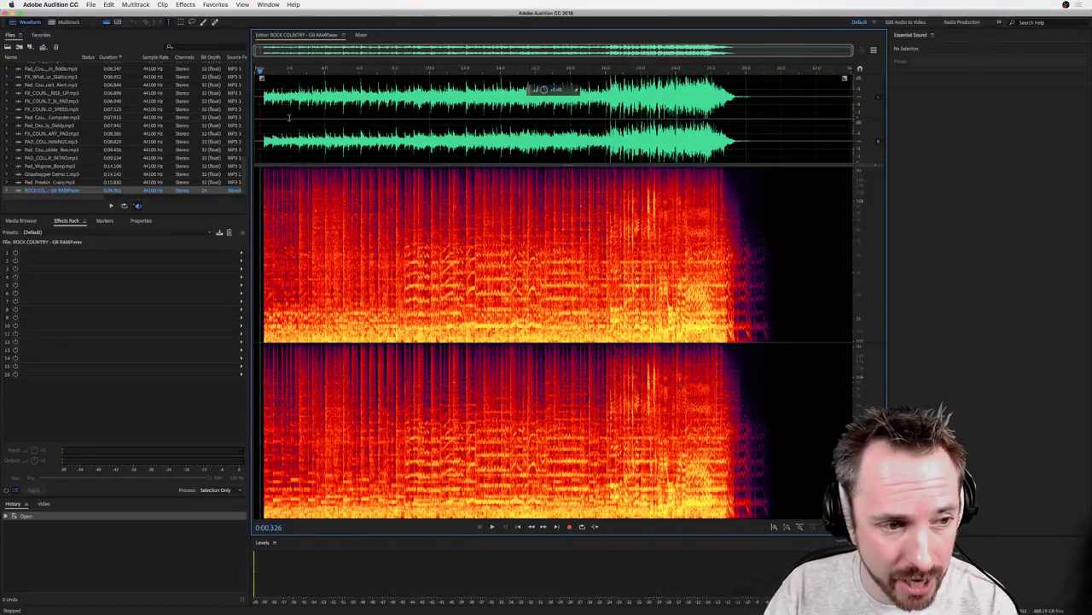
Create the 'Country Music SFX' multitrack session and place the ROCK COUNTRY - GB RAMP clip on the Music track.
{"action": "left_click", "coordinate": [68, 23]}
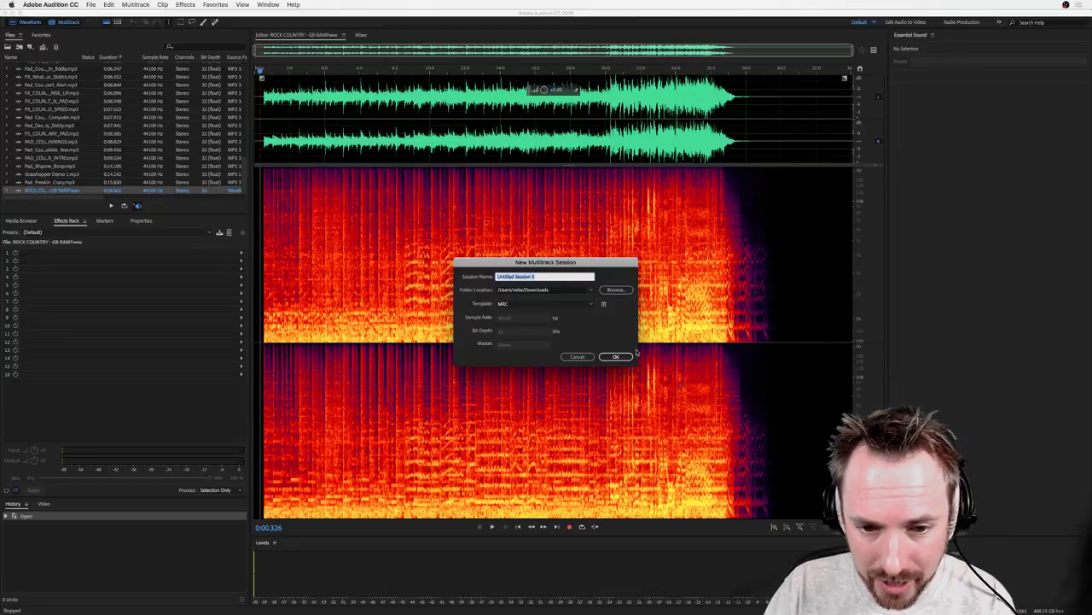
{"action": "type", "text": "Country"}
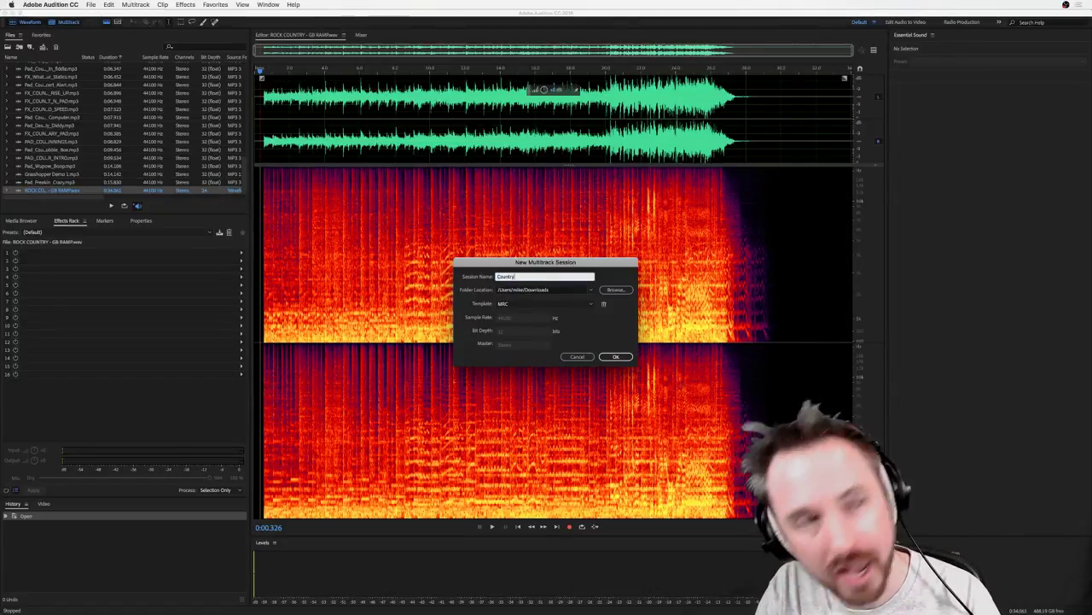
{"action": "type", "text": " Music SFX"}
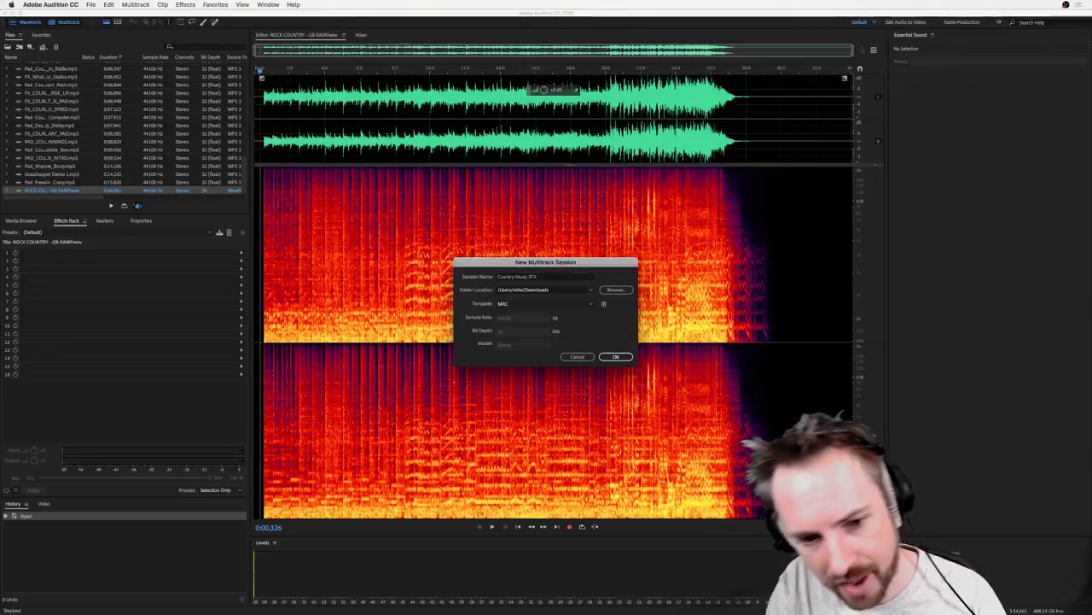
{"action": "key", "text": "Return"}
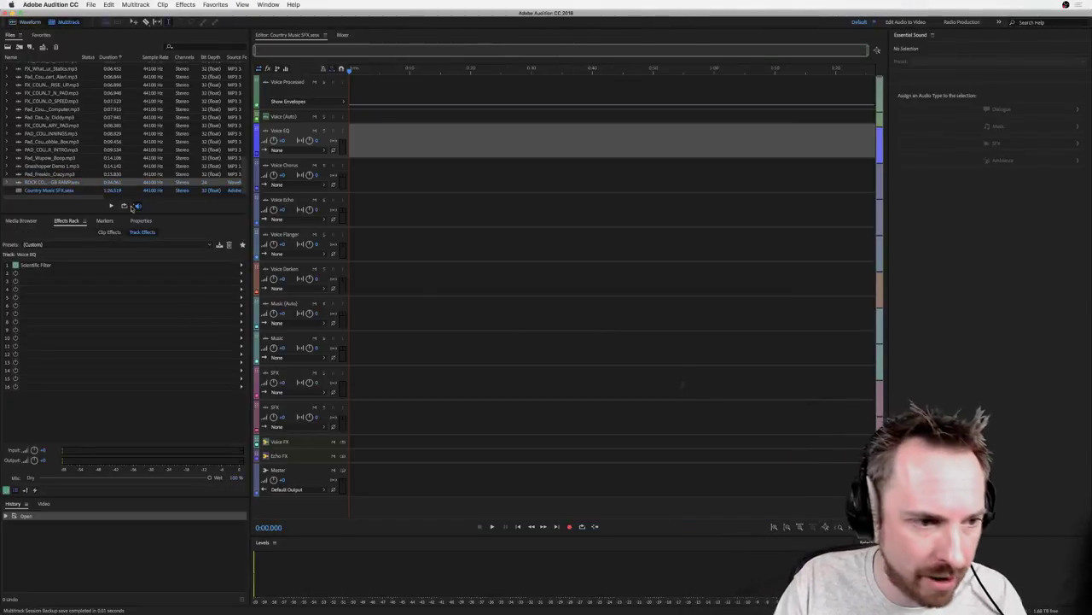
{"action": "left_click_drag", "start_coordinate": [51, 182], "coordinate": [381, 353]}
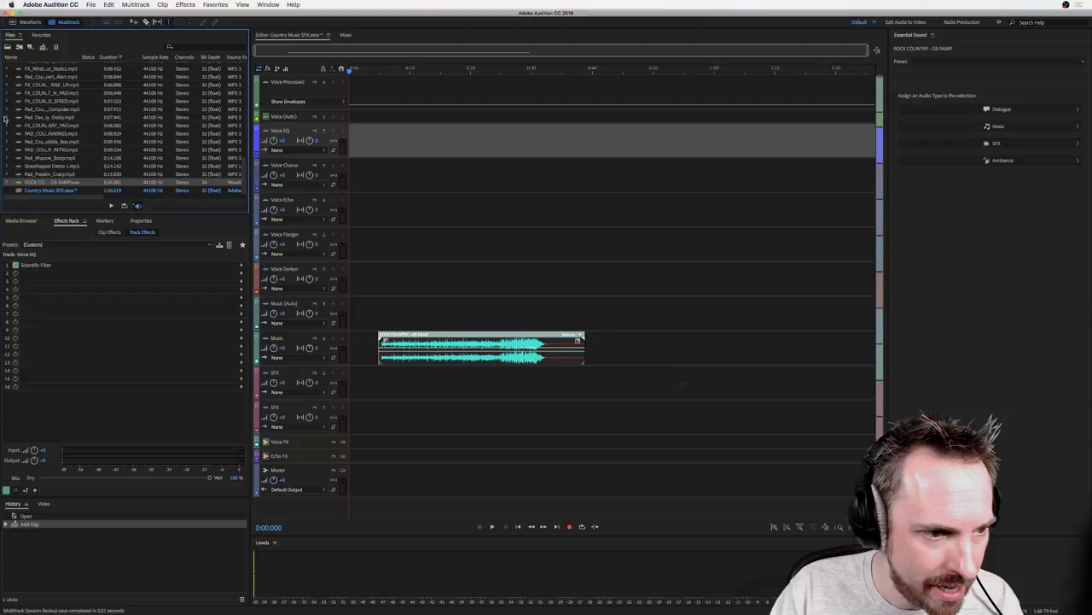
{"action": "left_click", "coordinate": [48, 158]}
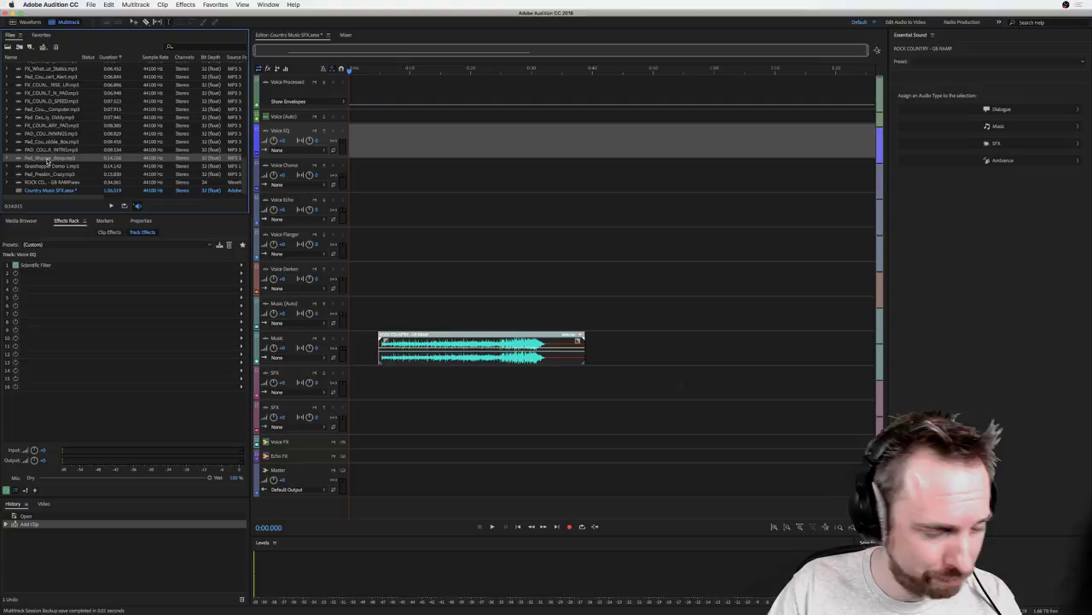
Place the whoosh effect on the SFX track, move it earlier, and preview it.
{"action": "left_click_drag", "start_coordinate": [49, 159], "coordinate": [384, 377]}
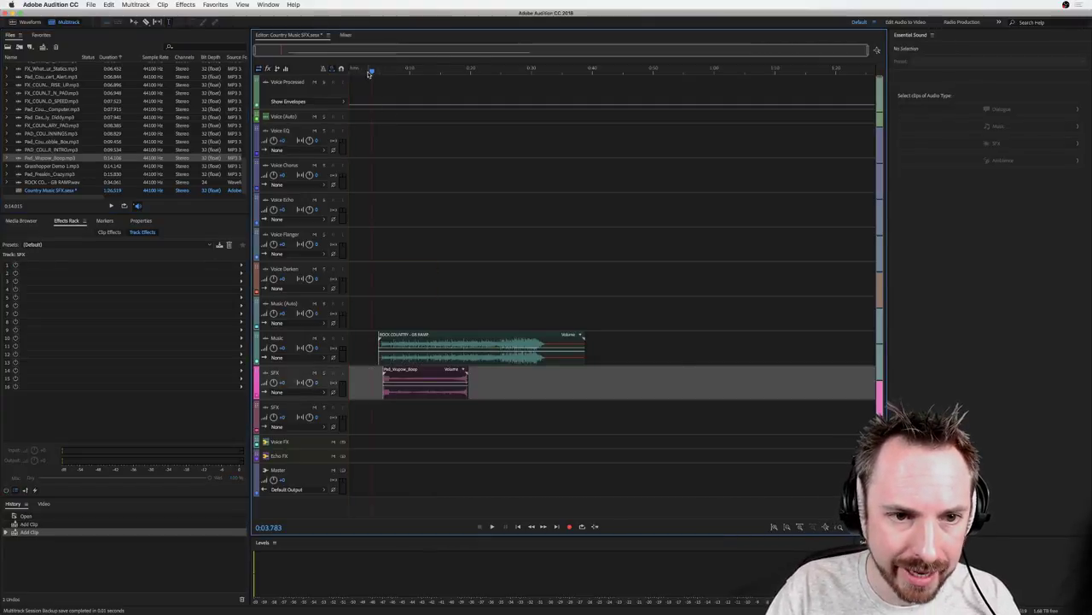
{"action": "scroll", "coordinate": [369, 75], "scroll_direction": "up", "scroll_amount": 5}
{"action": "left_click_drag", "start_coordinate": [524, 378], "coordinate": [465, 392]}
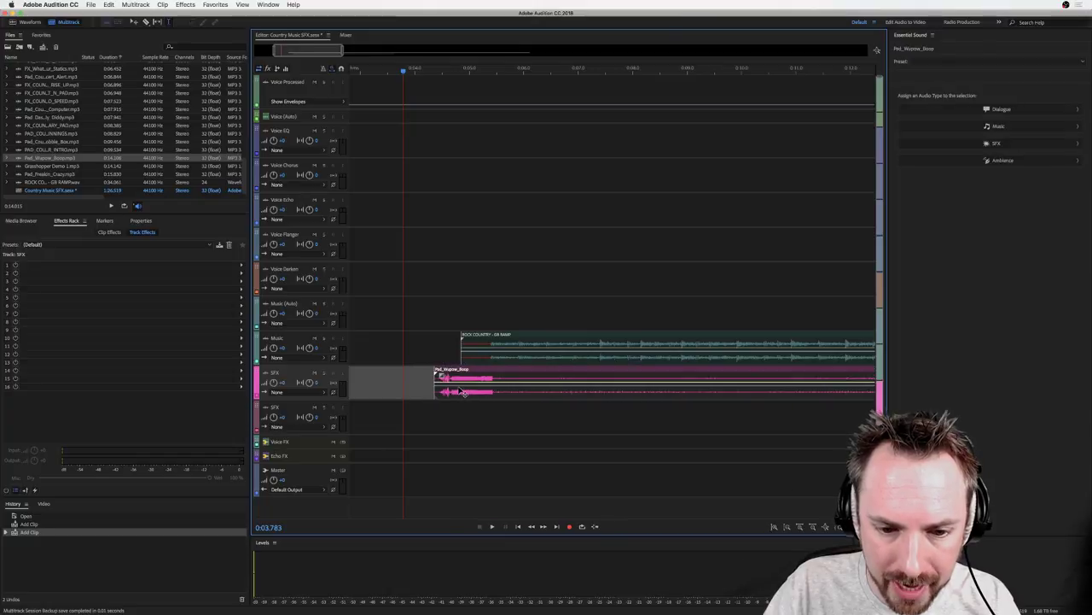
{"action": "left_click", "coordinate": [438, 413]}
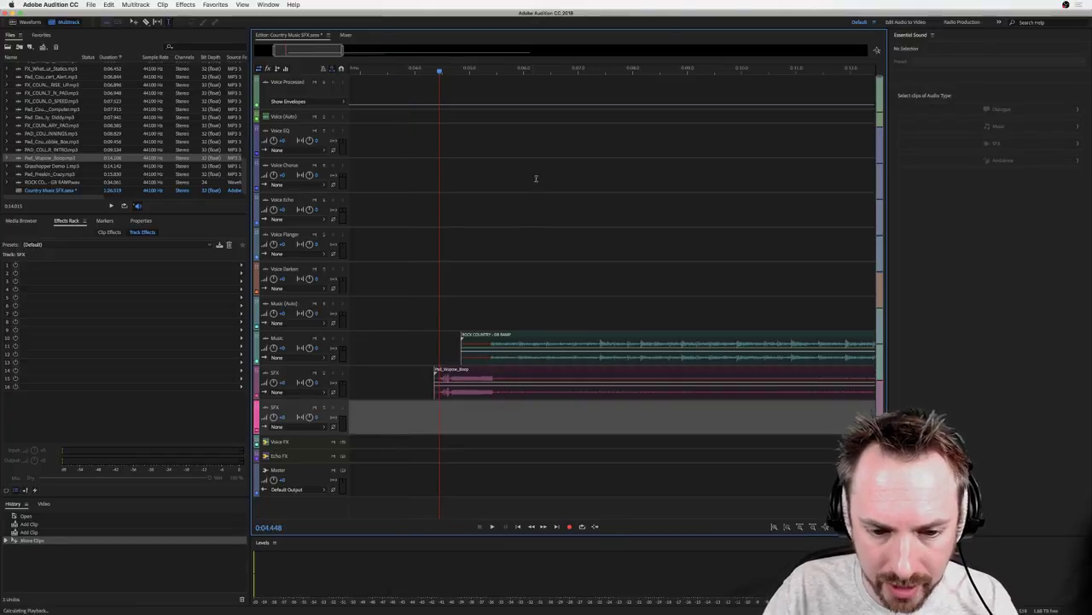
{"action": "key", "text": "space"}
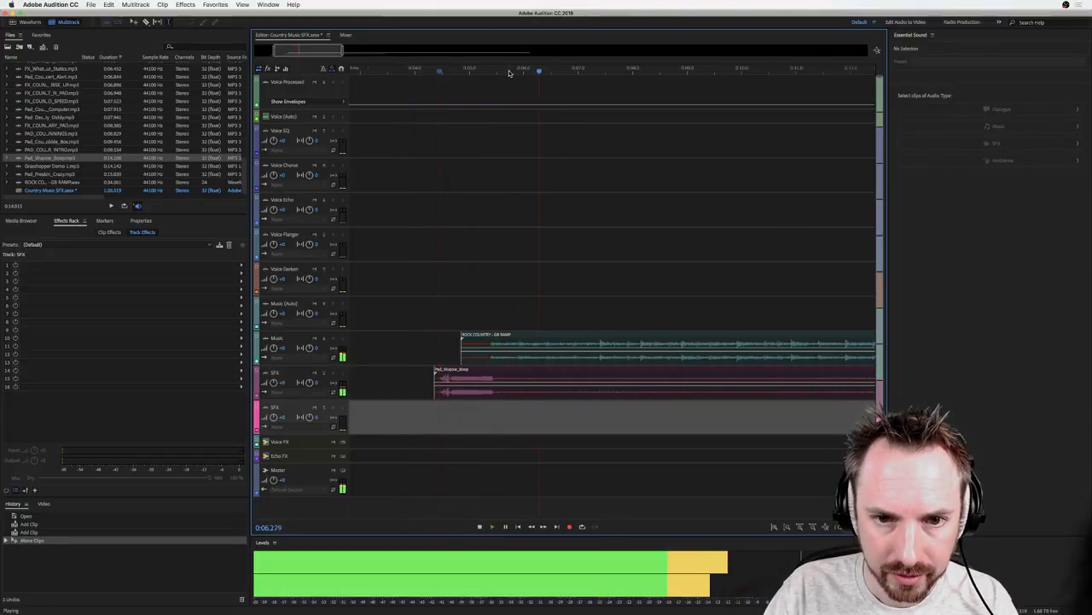
{"action": "scroll", "coordinate": [529, 107], "scroll_direction": "down", "scroll_amount": 3}
{"action": "key", "text": "space"}
Split the whoosh clip and slide the split-off piece later in time.
{"action": "left_click", "coordinate": [446, 391]}
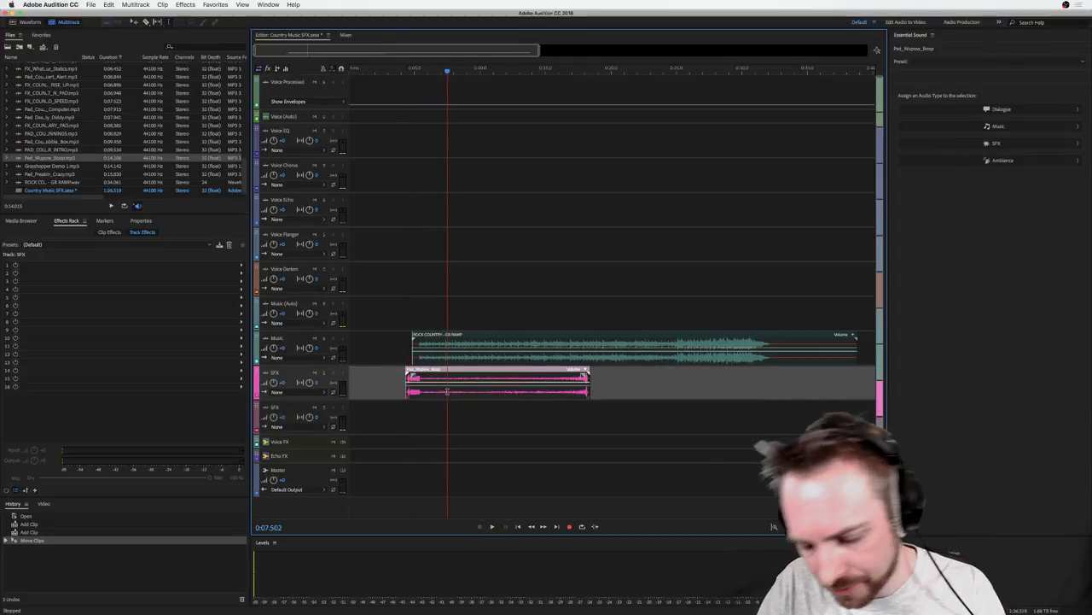
{"action": "key", "text": "super+k"}
{"action": "left_click_drag", "start_coordinate": [549, 393], "coordinate": [641, 398]}
{"action": "left_click", "coordinate": [654, 248]}
{"action": "key", "text": "space"}
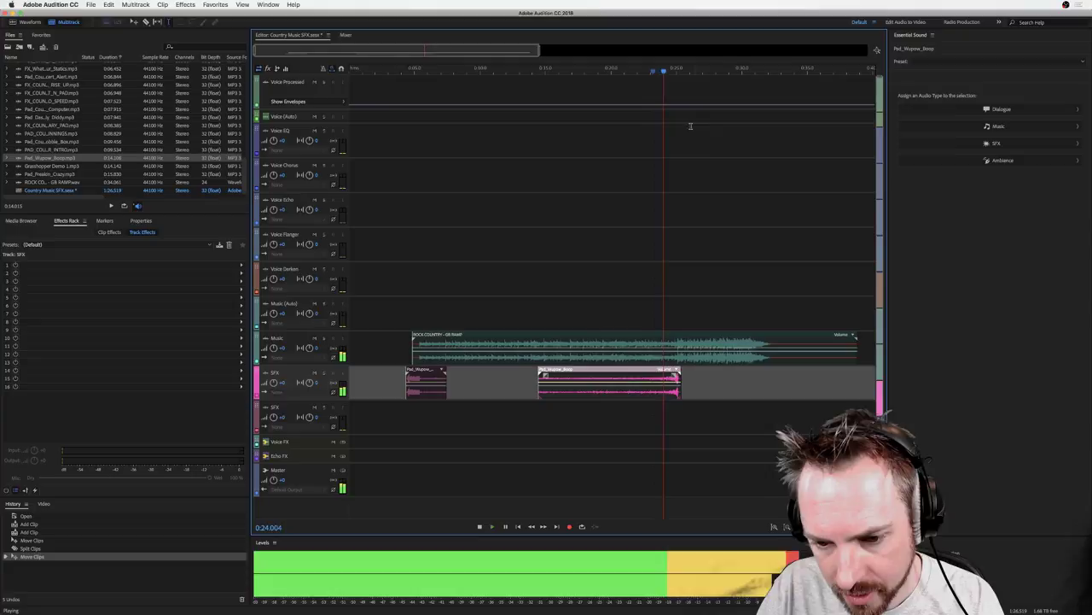
{"action": "key", "text": "space"}
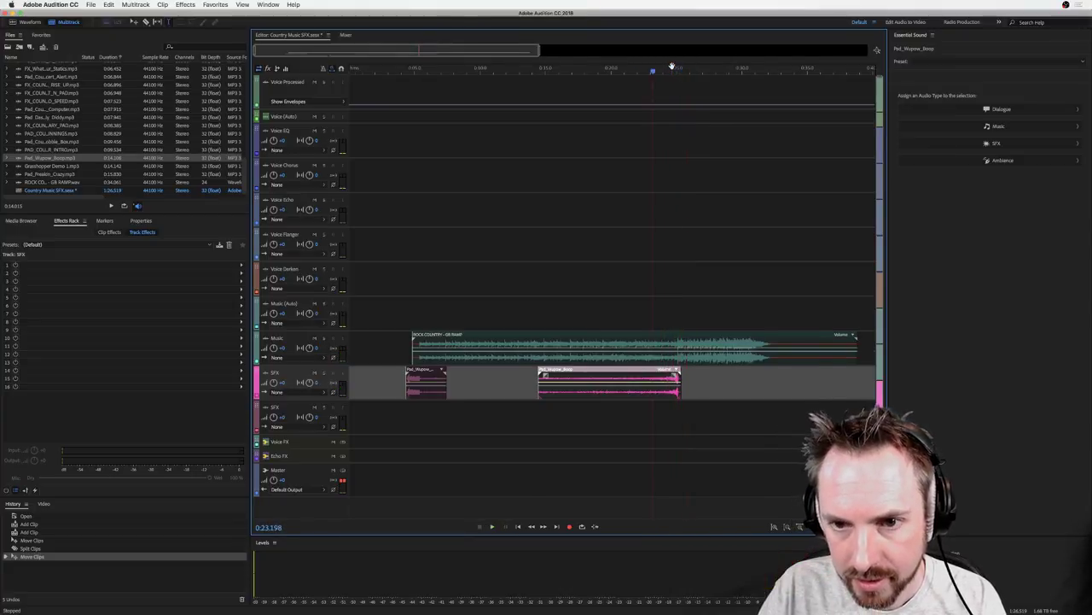
Split the effect at 0:25.042 and move the tail onto the second SFX track.
{"action": "scroll", "coordinate": [673, 67], "scroll_direction": "up", "scroll_amount": 5}
{"action": "left_click", "coordinate": [710, 375]}
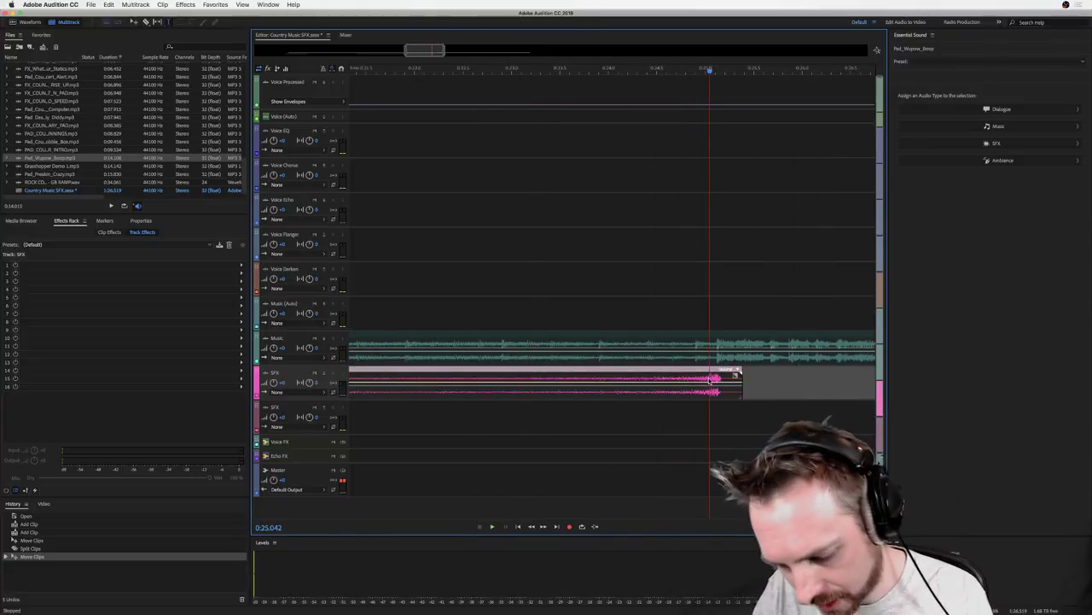
{"action": "key", "text": "super+k"}
{"action": "left_click_drag", "start_coordinate": [712, 376], "coordinate": [714, 409]}
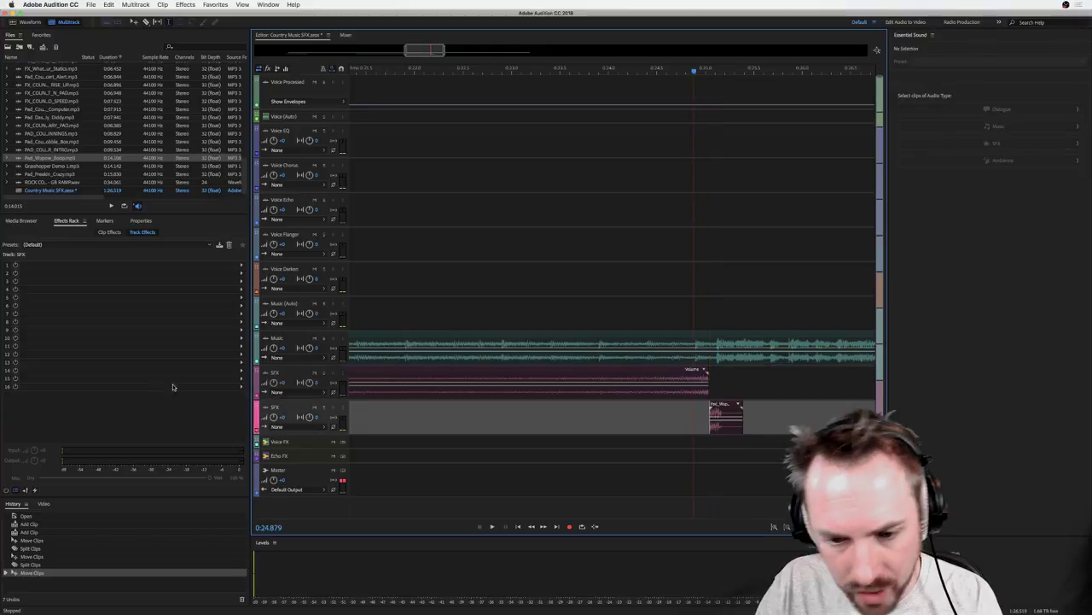
Add a Studio Reverb to the SFX track's effects rack.
{"action": "left_click", "coordinate": [240, 268]}
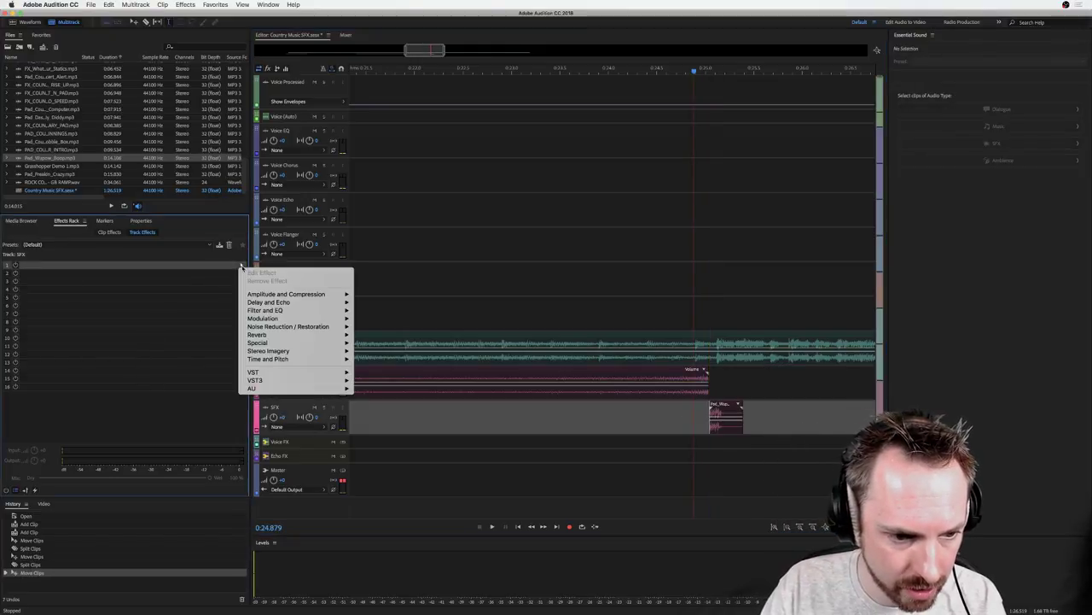
{"action": "mouse_move", "coordinate": [308, 335]}
{"action": "left_click", "coordinate": [380, 359]}
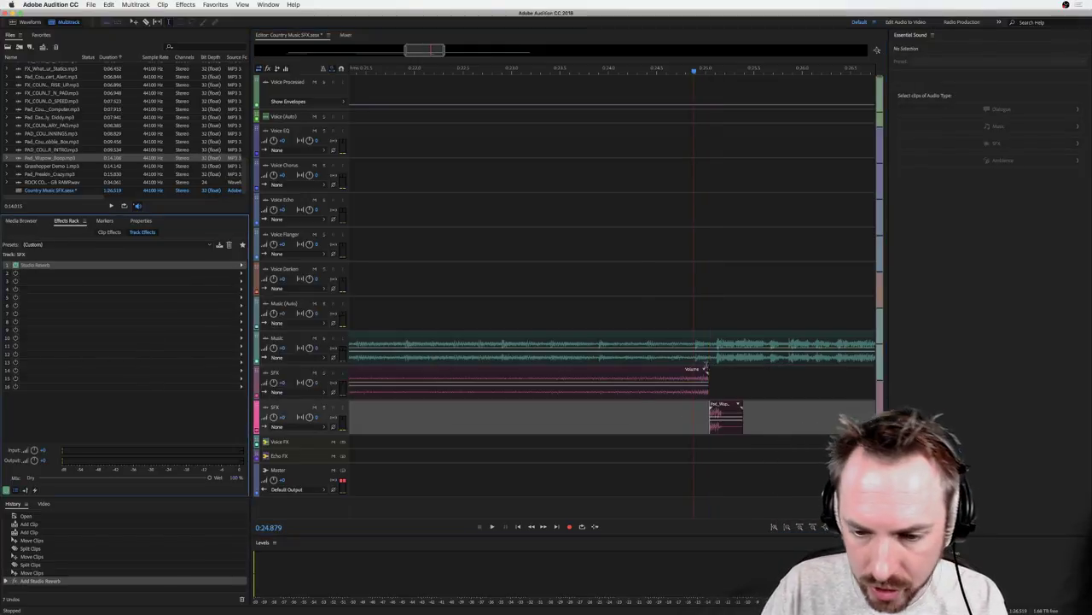
Lengthen the effect clip and give the lower whoosh piece an earlier start and fade-in.
{"action": "left_click_drag", "start_coordinate": [708, 388], "coordinate": [741, 388]}
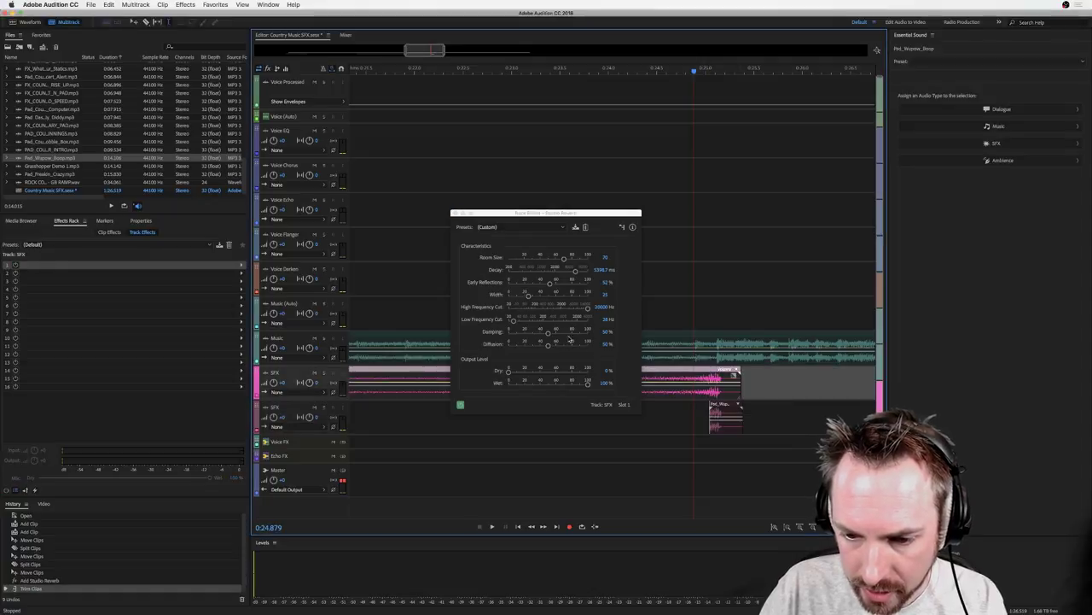
{"action": "key", "text": "space"}
{"action": "key", "text": "space"}
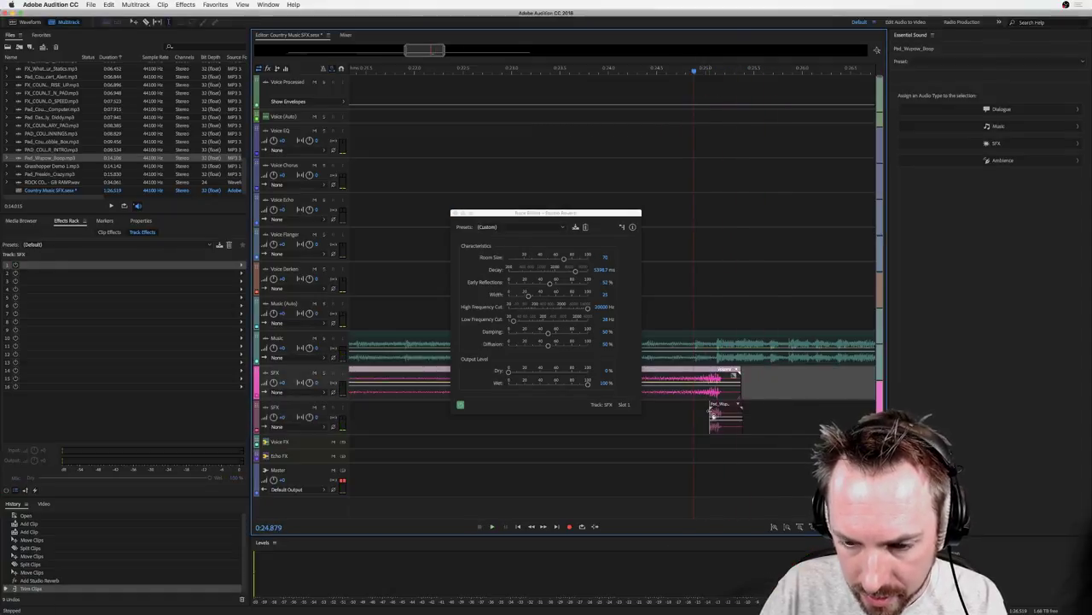
{"action": "left_click_drag", "start_coordinate": [711, 412], "coordinate": [713, 416]}
{"action": "left_click_drag", "start_coordinate": [647, 404], "coordinate": [700, 408]}
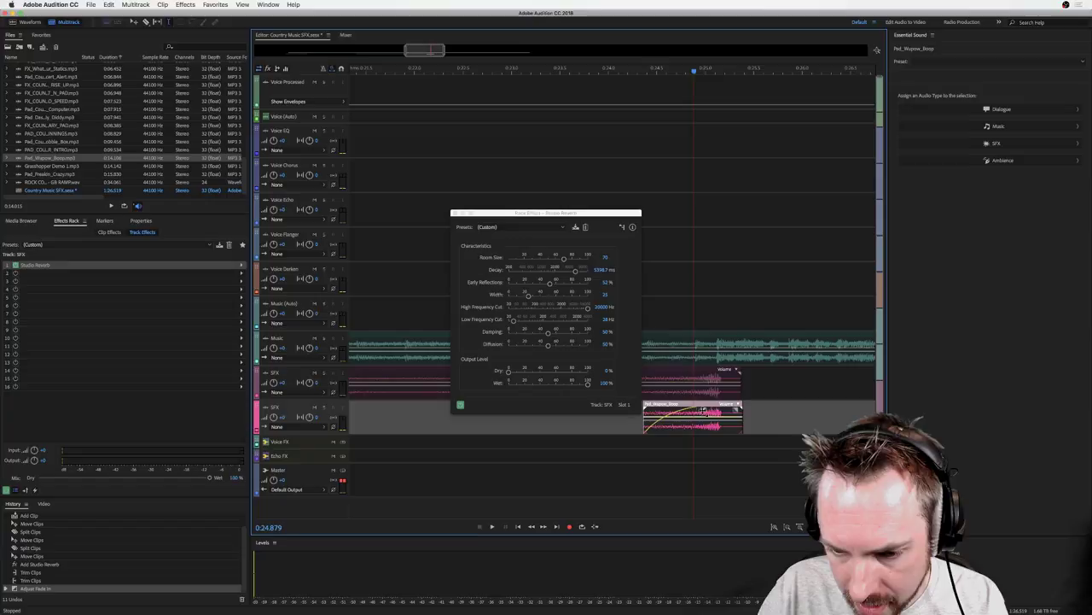
{"action": "key", "text": "space"}
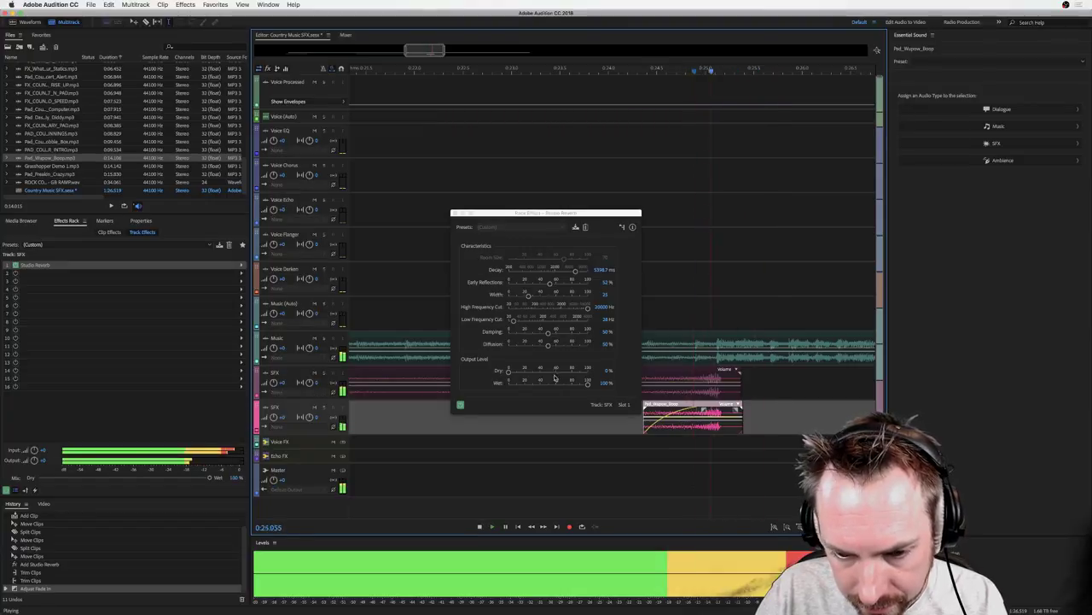
{"action": "key", "text": "space"}
Set the Studio Reverb Decay to 5700 ms and close its settings.
{"action": "left_click", "coordinate": [582, 277]}
{"action": "key", "text": "space"}
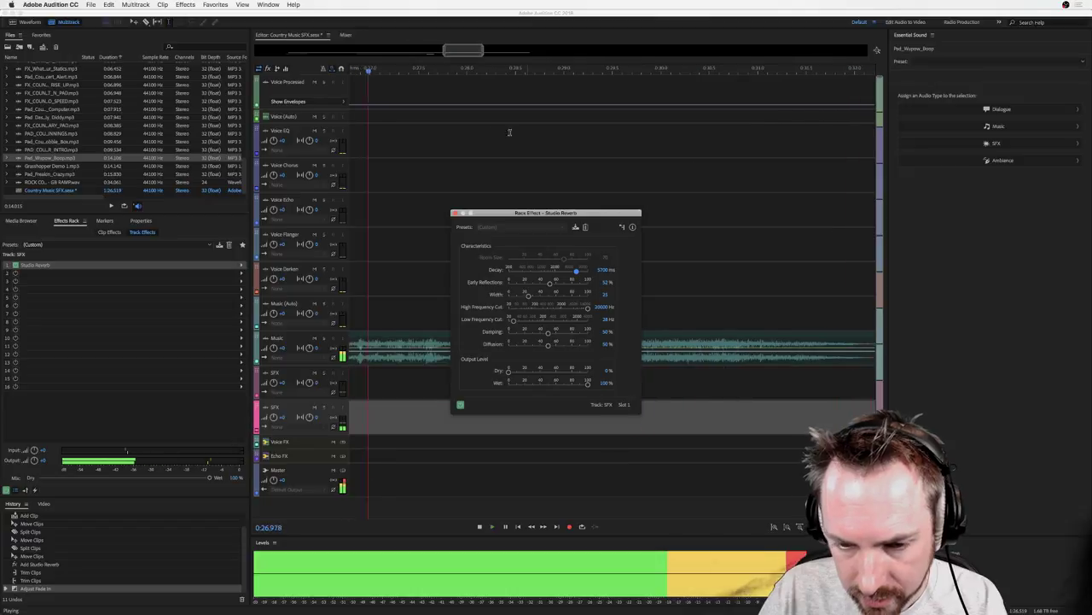
{"action": "left_click", "coordinate": [454, 212]}
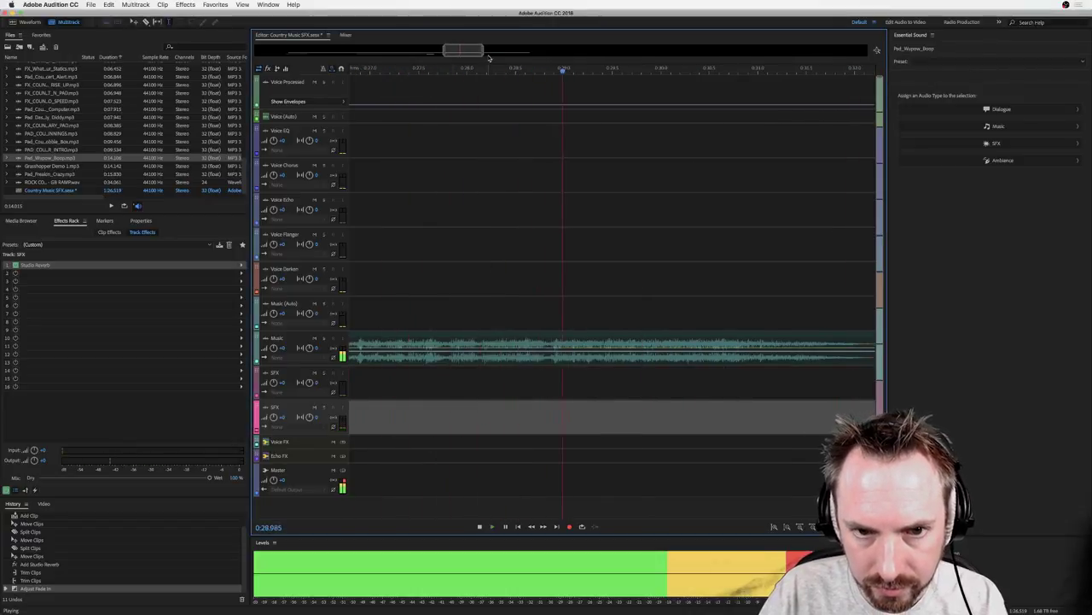
{"action": "key", "text": "space"}
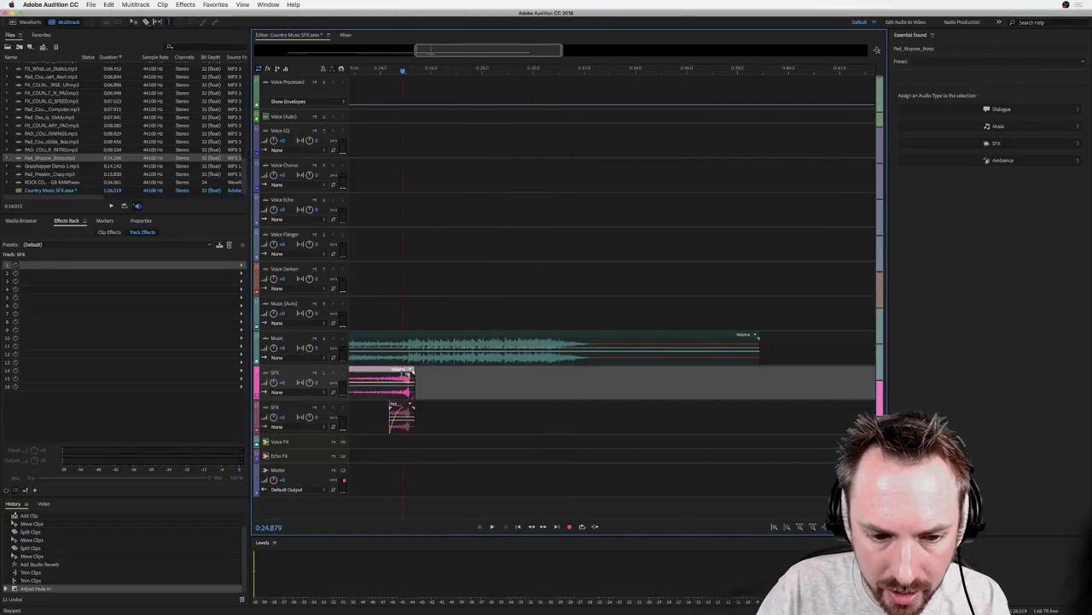
Add and adjust a volume keyframe on the SFX clip, and extend its start earlier.
{"action": "left_click", "coordinate": [406, 387]}
{"action": "left_click_drag", "start_coordinate": [410, 391], "coordinate": [411, 392]}
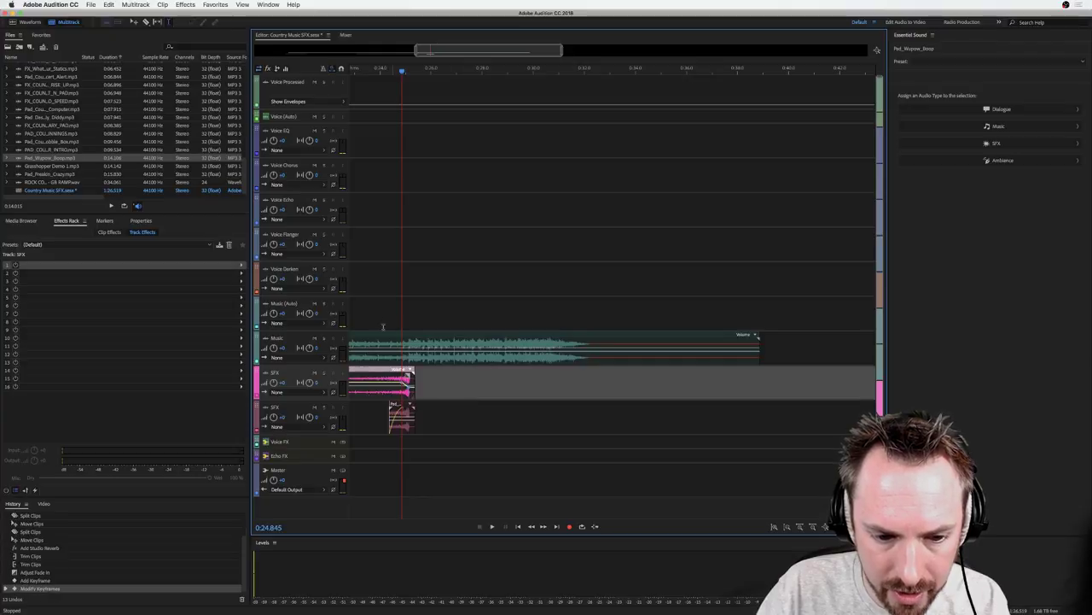
{"action": "left_click", "coordinate": [380, 309]}
{"action": "key", "text": "space"}
{"action": "scroll", "coordinate": [416, 66], "scroll_direction": "down", "scroll_amount": 3}
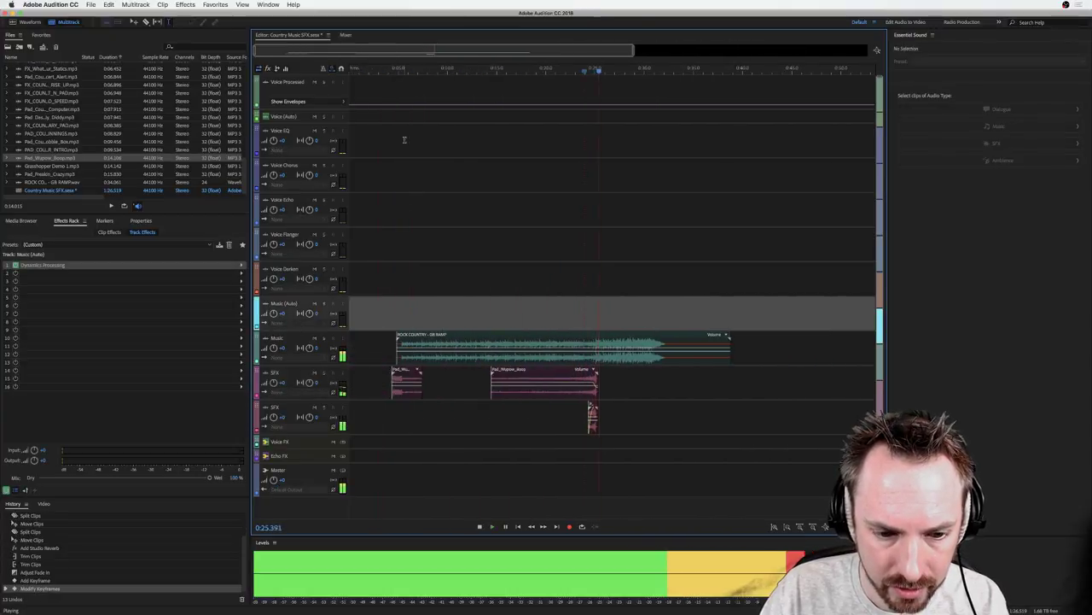
{"action": "left_click_drag", "start_coordinate": [492, 390], "coordinate": [458, 389]}
{"action": "key", "text": "space"}
Split the SFX clip at 0:18.373 and time-stretch the Pad_Wupow_Boop segment longer.
{"action": "left_click", "coordinate": [528, 377]}
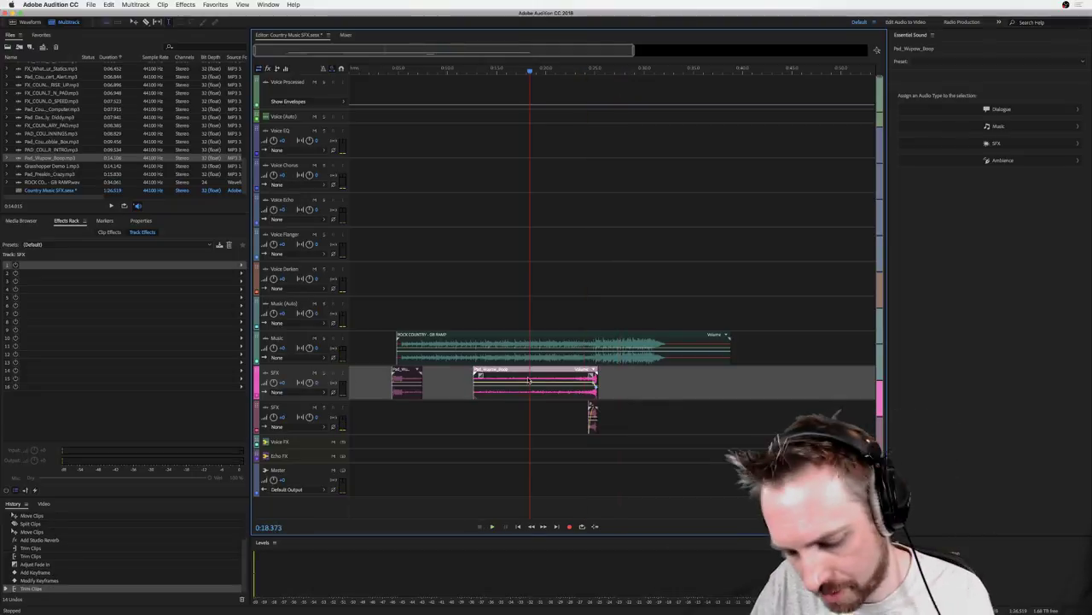
{"action": "key", "text": "super+k"}
{"action": "left_click_drag", "start_coordinate": [476, 381], "coordinate": [432, 380]}
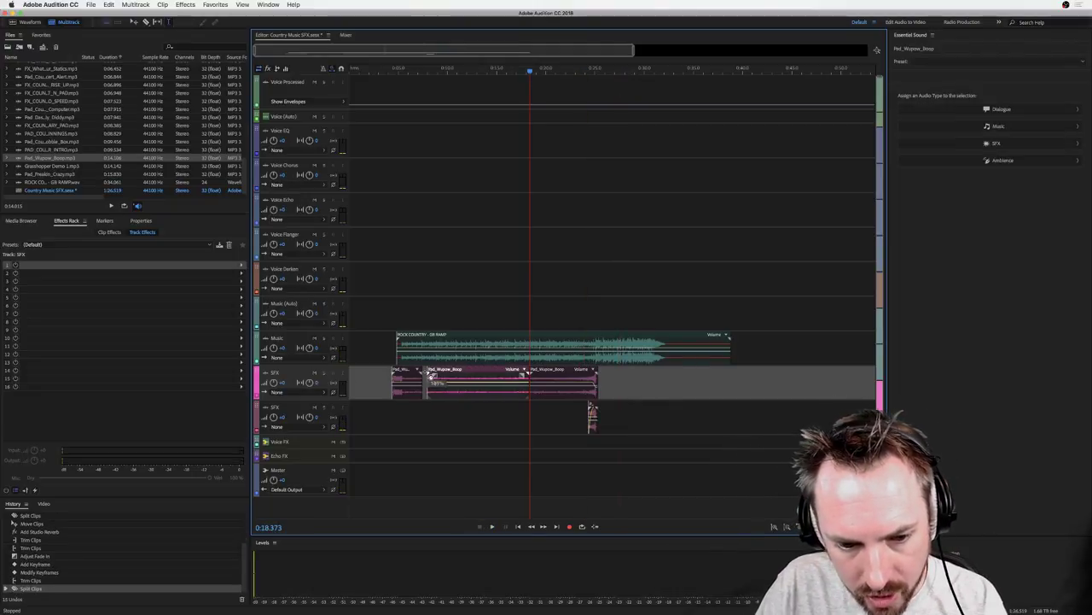
{"action": "left_click", "coordinate": [393, 417]}
{"action": "key", "text": "space"}
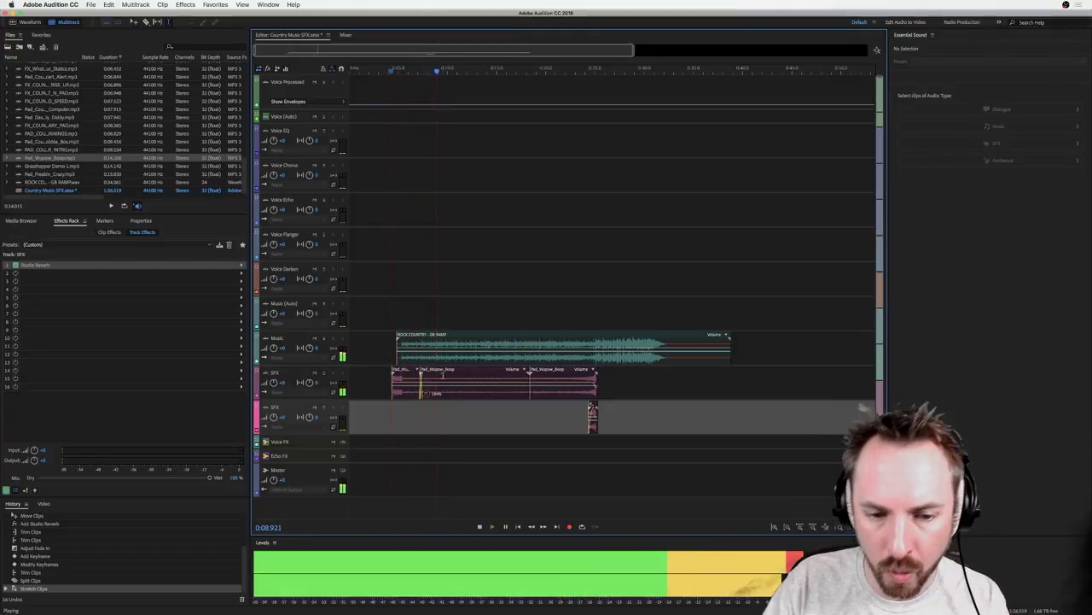
{"action": "key", "text": "space"}
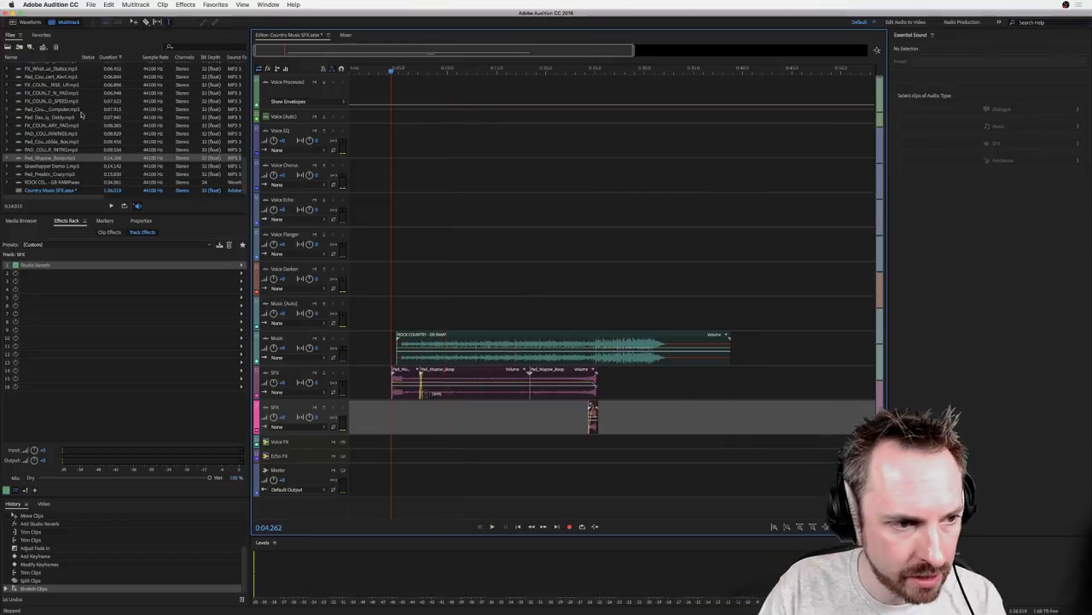
{"action": "left_click", "coordinate": [61, 126]}
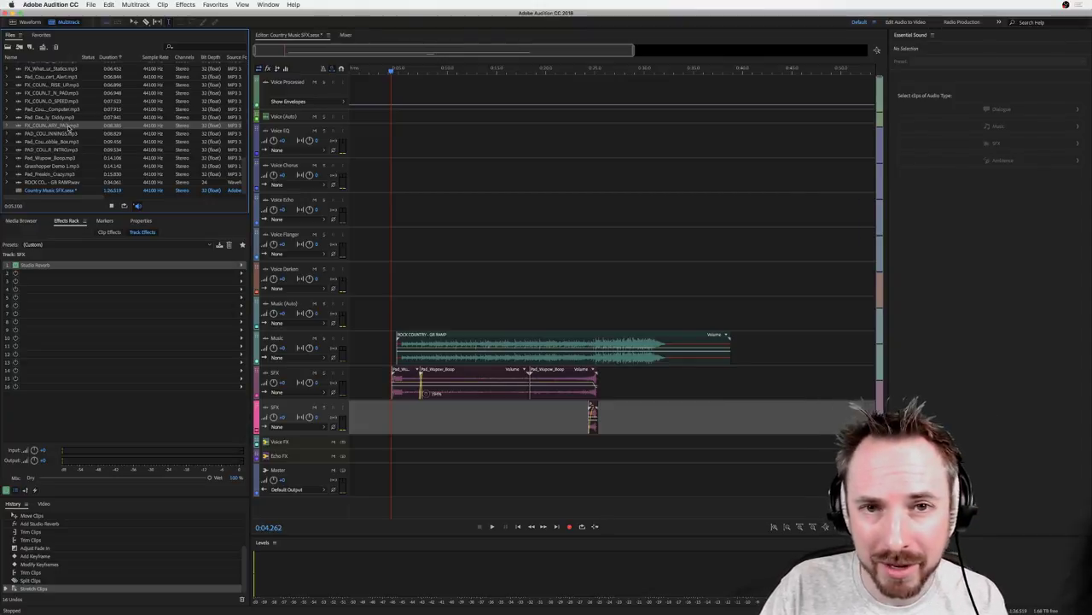
Place the steel guitar pad sound on the lower SFX track, nudged slightly earlier.
{"action": "left_click_drag", "start_coordinate": [68, 126], "coordinate": [361, 419]}
{"action": "left_click", "coordinate": [360, 73]}
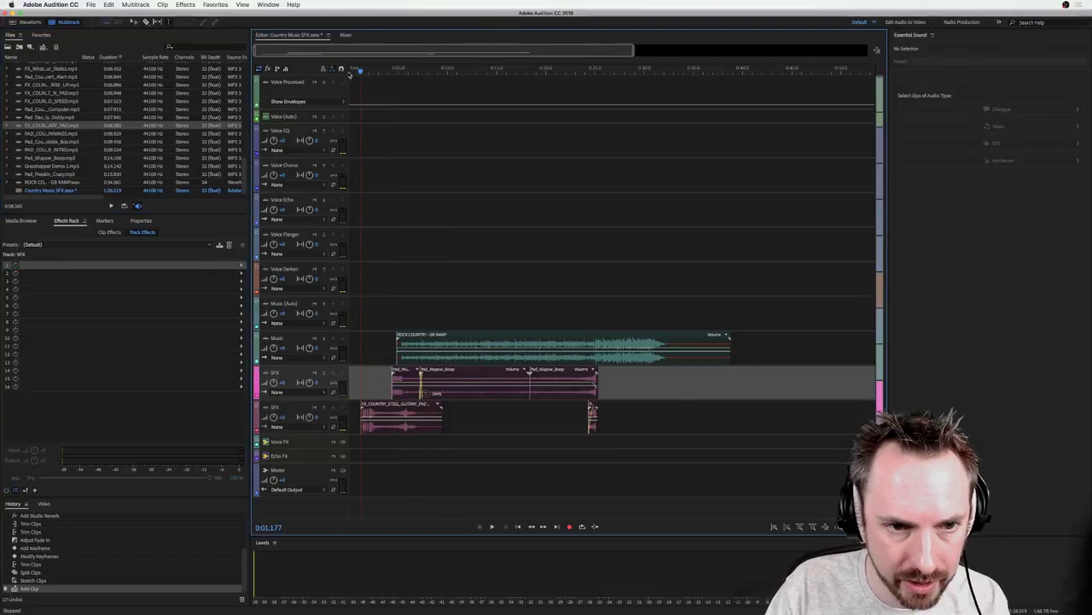
{"action": "scroll", "coordinate": [349, 75], "scroll_direction": "up", "scroll_amount": 5}
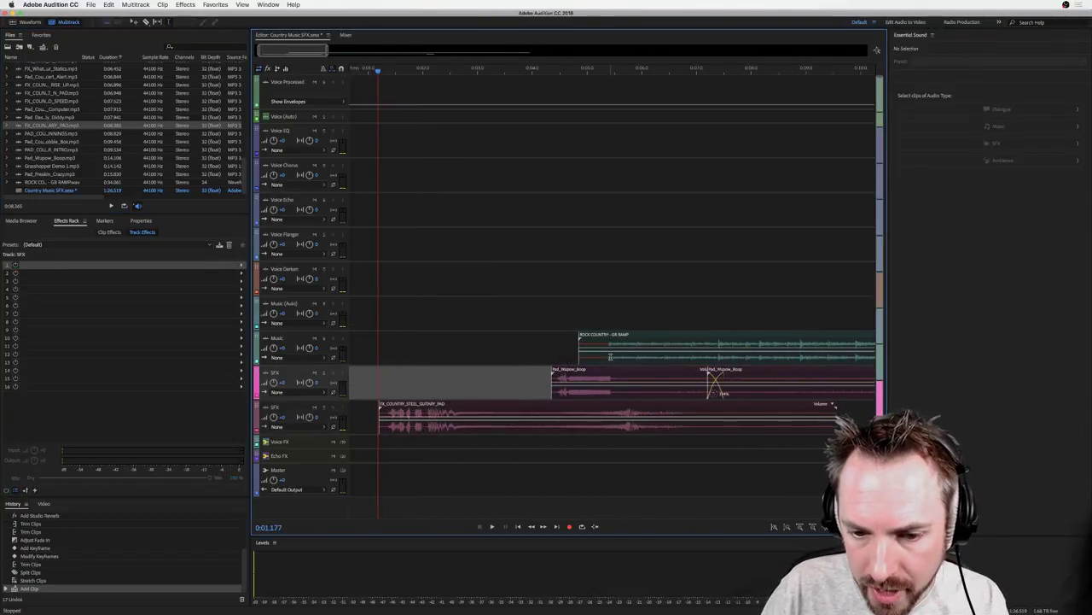
{"action": "left_click", "coordinate": [611, 356]}
{"action": "left_click_drag", "start_coordinate": [597, 427], "coordinate": [578, 427]}
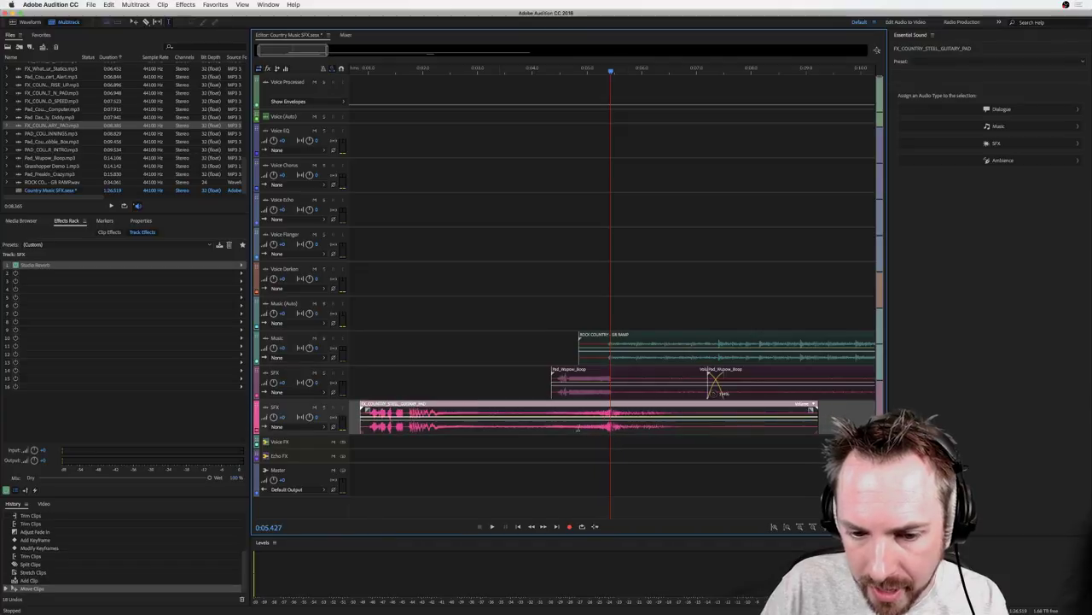
Preview the opening and add a new audio track for the guitar pad.
{"action": "double_click", "coordinate": [365, 369]}
{"action": "key", "text": "space"}
{"action": "key", "text": "space"}
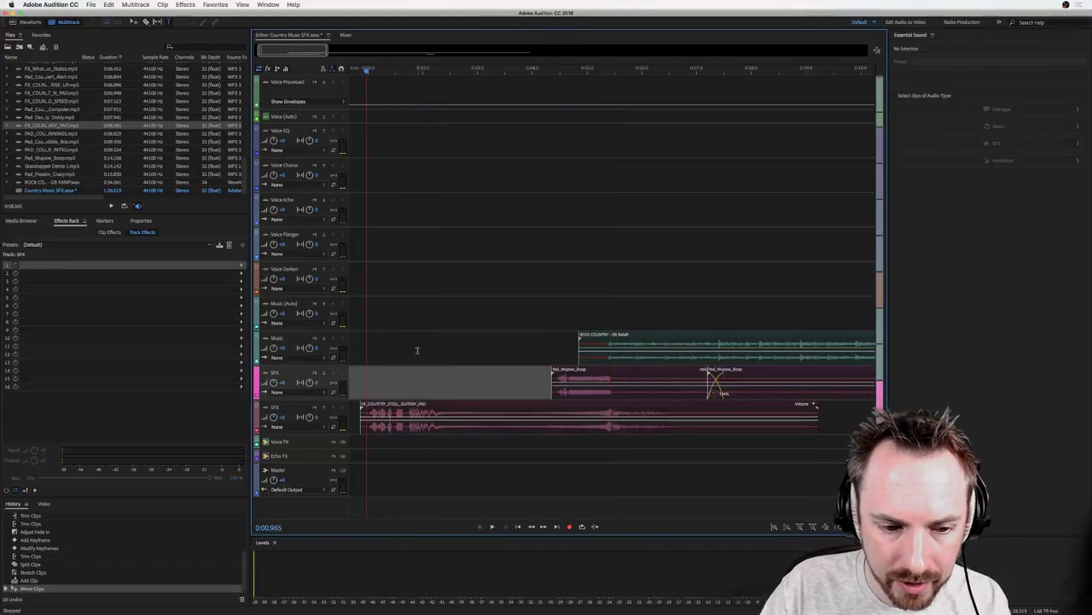
{"action": "left_click", "coordinate": [365, 420]}
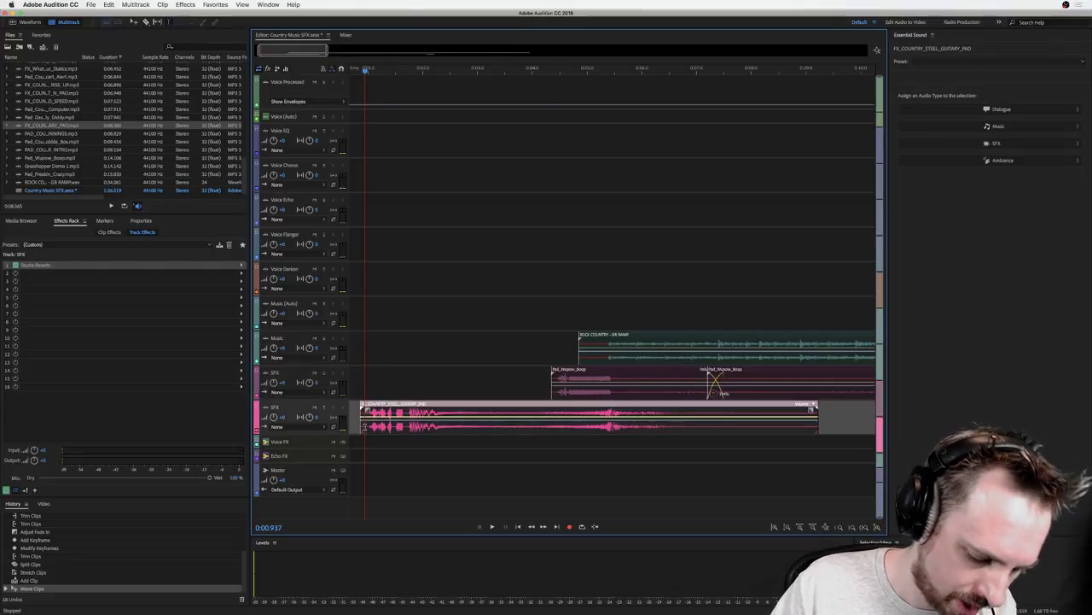
{"action": "key", "text": "alt+a"}
Move the guitar pad clip onto Track 1 and play back the intro zoomed out.
{"action": "left_click_drag", "start_coordinate": [385, 431], "coordinate": [385, 465]}
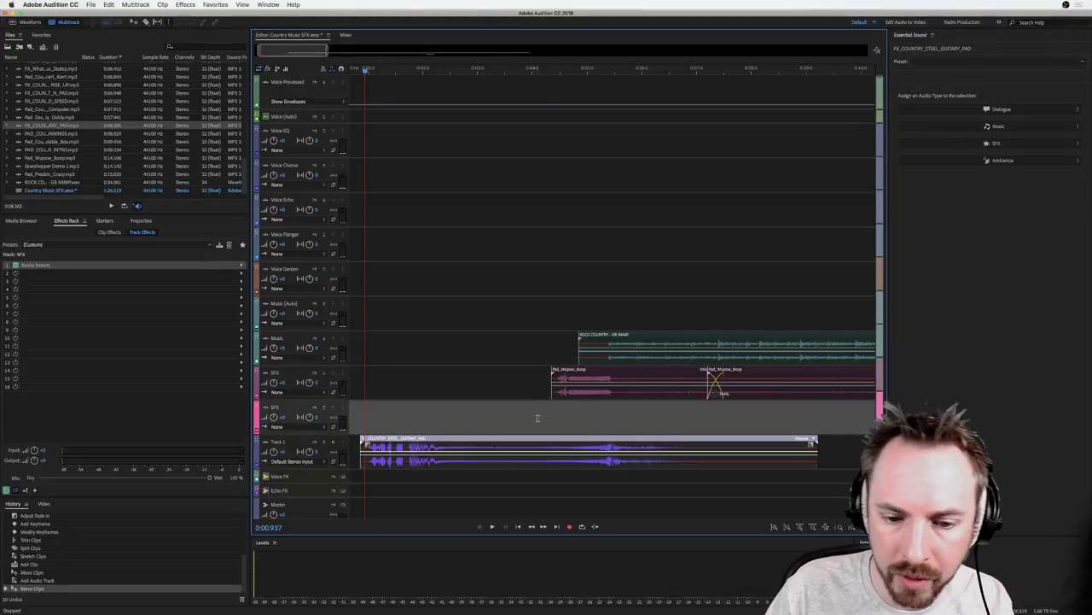
{"action": "key", "text": "space"}
{"action": "key", "text": "minus"}
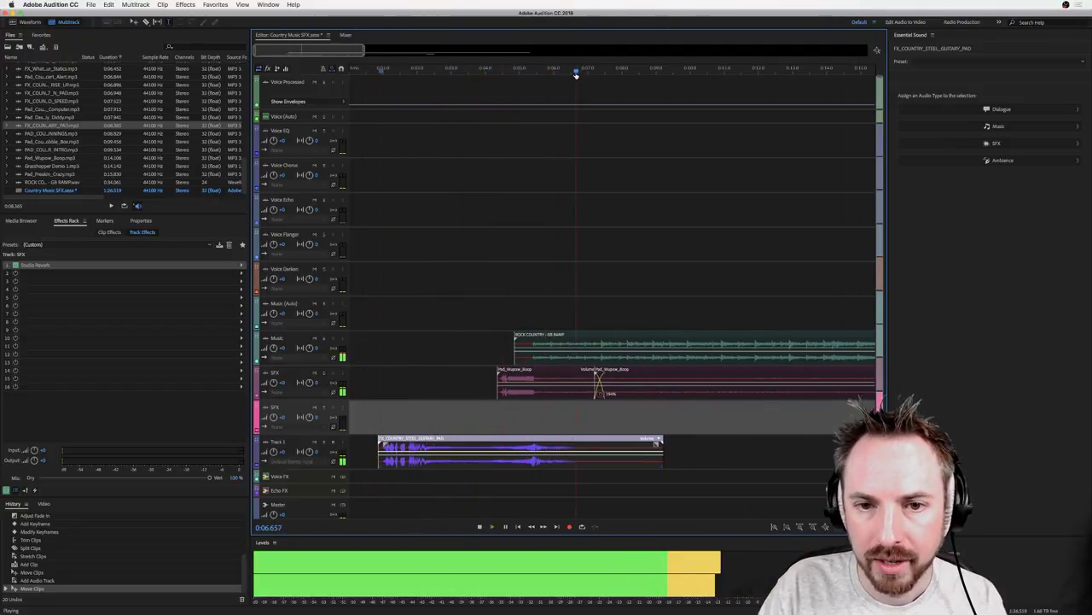
Preview a country riff sound file and drag it into the session around 0:28.
{"action": "scroll", "coordinate": [576, 75], "scroll_direction": "down", "scroll_amount": 3}
{"action": "scroll", "coordinate": [53, 128], "scroll_direction": "up", "scroll_amount": 5}
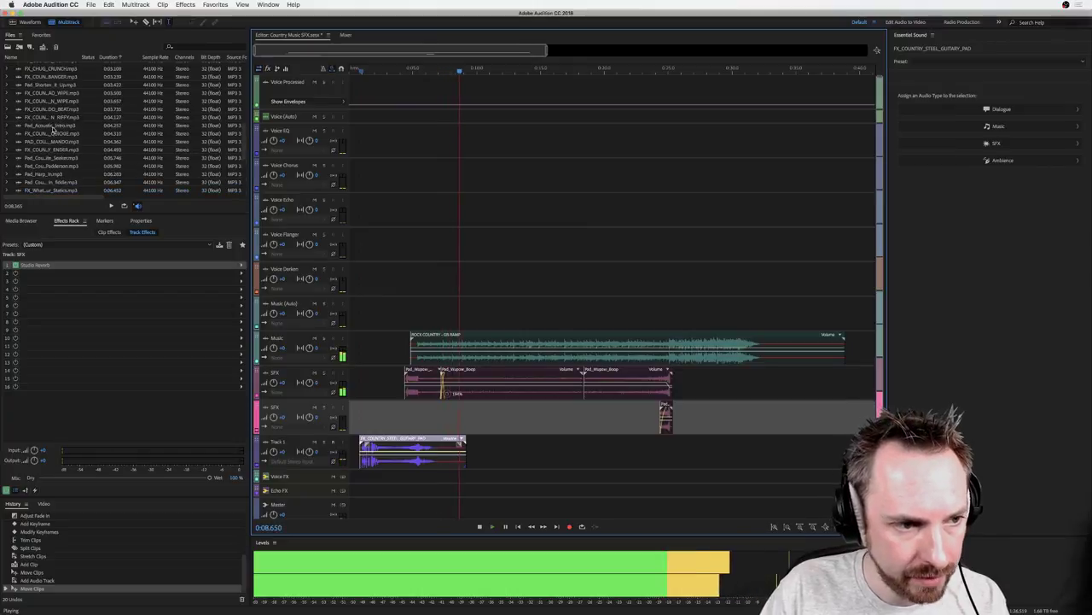
{"action": "left_click", "coordinate": [39, 116]}
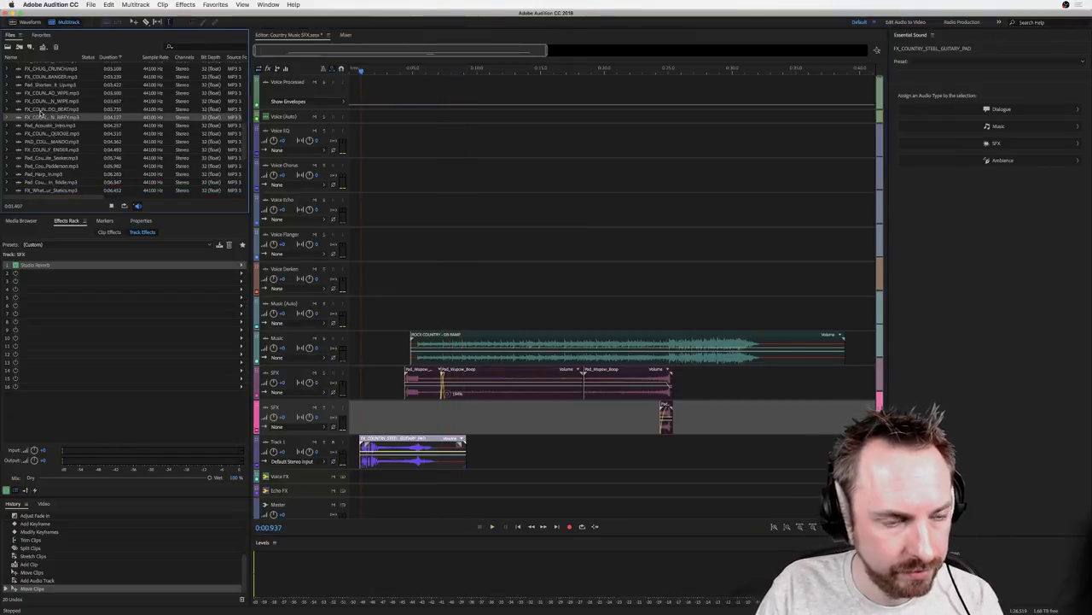
{"action": "left_click_drag", "start_coordinate": [67, 122], "coordinate": [748, 389]}
{"action": "left_click", "coordinate": [689, 68]}
{"action": "key", "text": "space"}
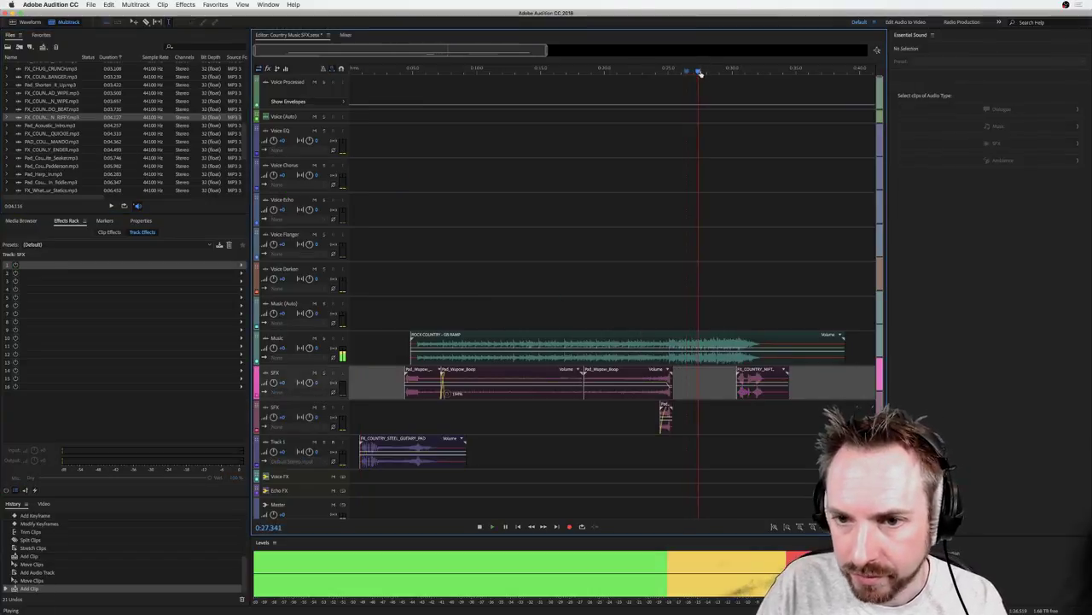
{"action": "scroll", "coordinate": [702, 69], "scroll_direction": "up", "scroll_amount": 4}
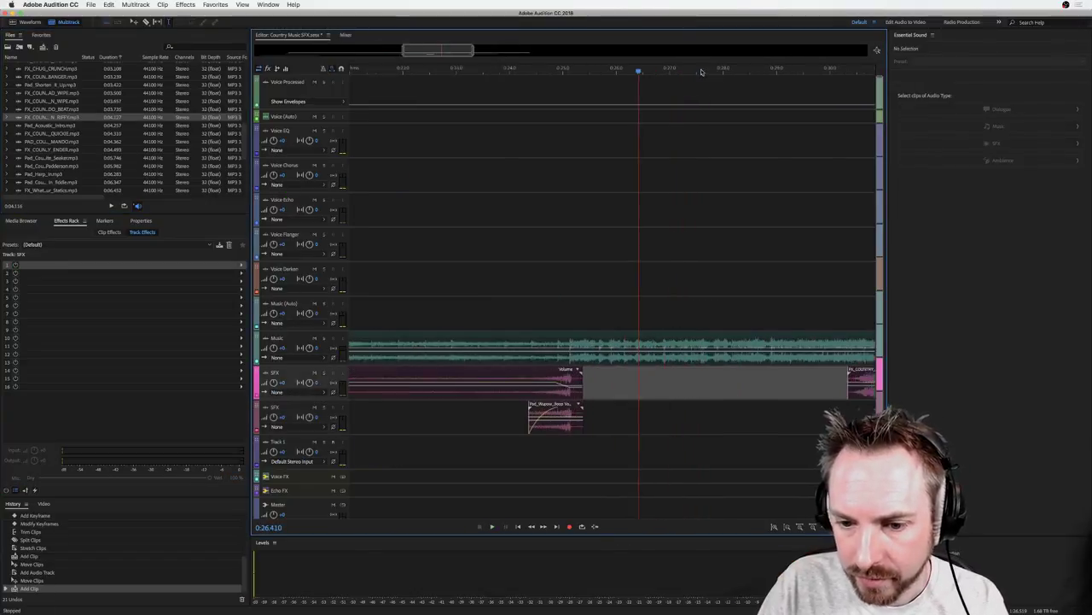
{"action": "left_click", "coordinate": [688, 358]}
{"action": "key", "text": "space"}
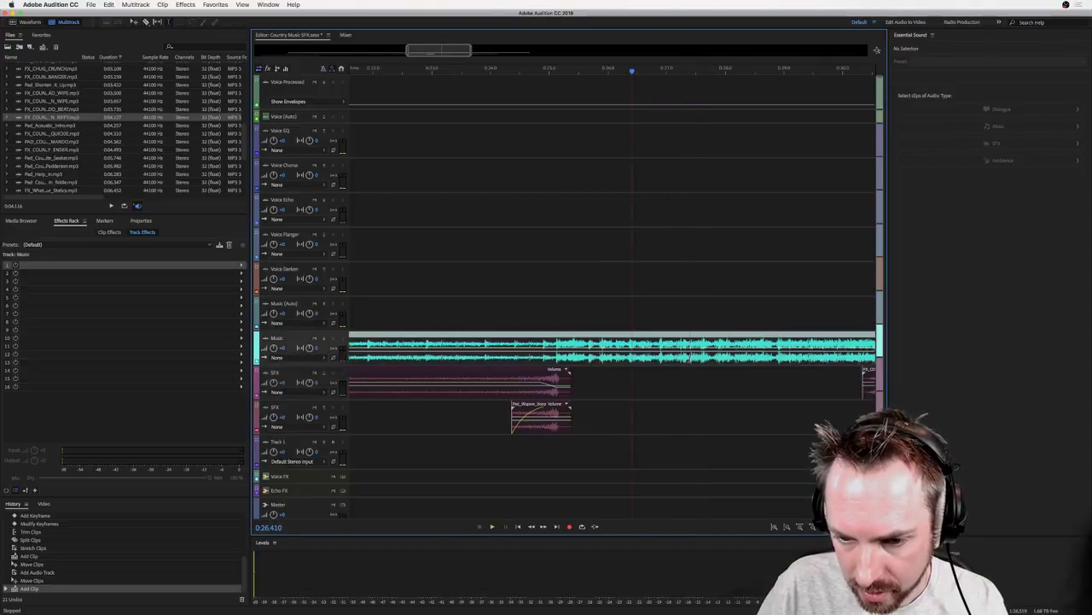
{"action": "key", "text": "space"}
{"action": "key", "text": "space"}
{"action": "key", "text": "super+k"}
{"action": "left_click_drag", "start_coordinate": [690, 359], "coordinate": [768, 386]}
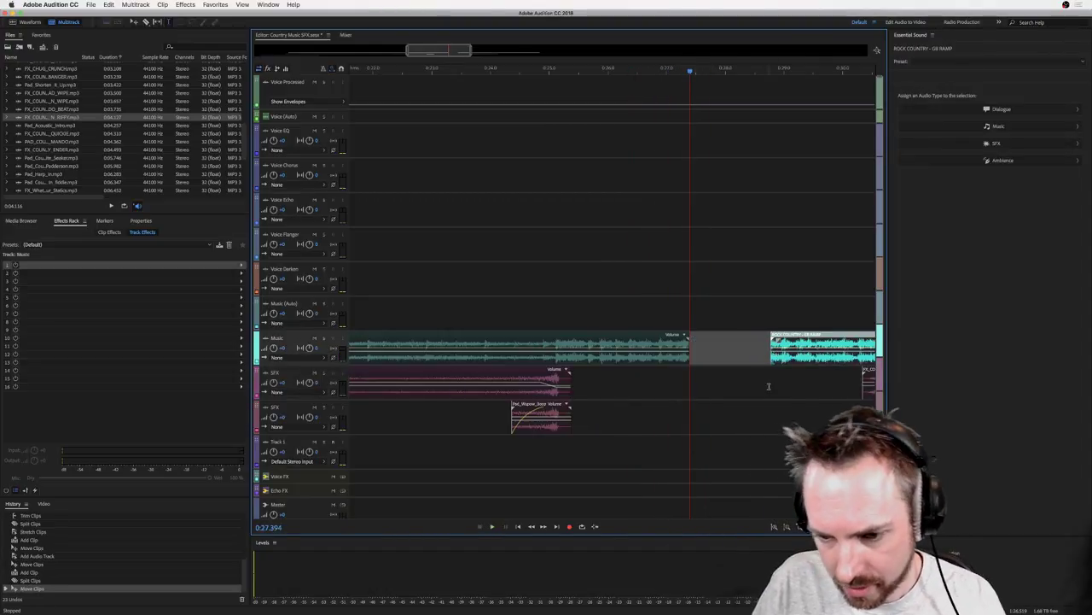
{"action": "scroll", "coordinate": [768, 386], "scroll_direction": "right", "scroll_amount": 3}
{"action": "left_click_drag", "start_coordinate": [845, 380], "coordinate": [646, 393]}
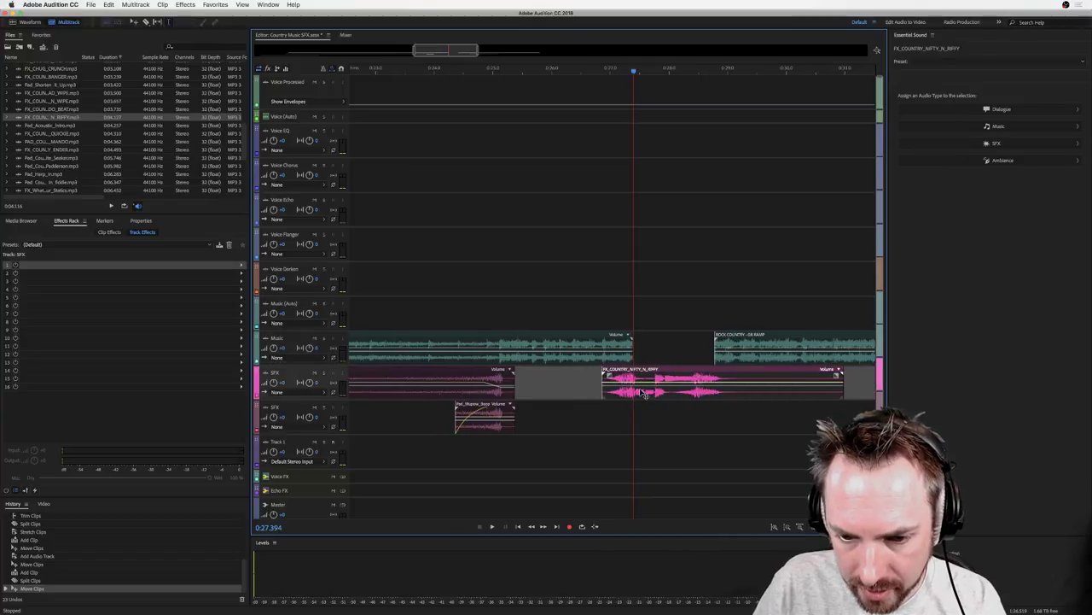
{"action": "left_click", "coordinate": [609, 392]}
{"action": "left_click_drag", "start_coordinate": [726, 358], "coordinate": [705, 358]}
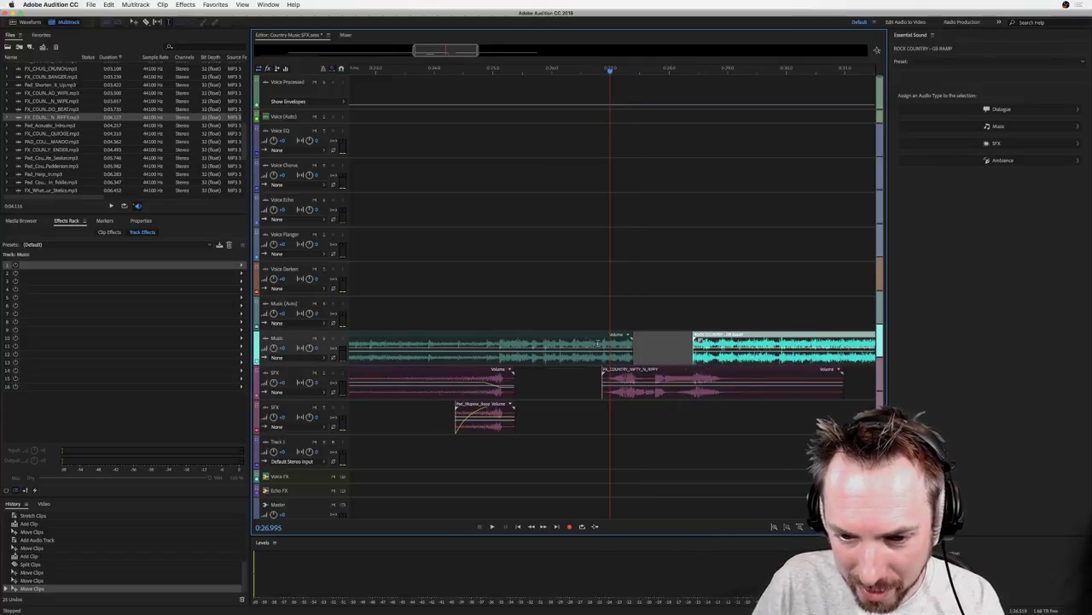
{"action": "left_click", "coordinate": [610, 343]}
{"action": "left_click_drag", "start_coordinate": [626, 342], "coordinate": [711, 343]}
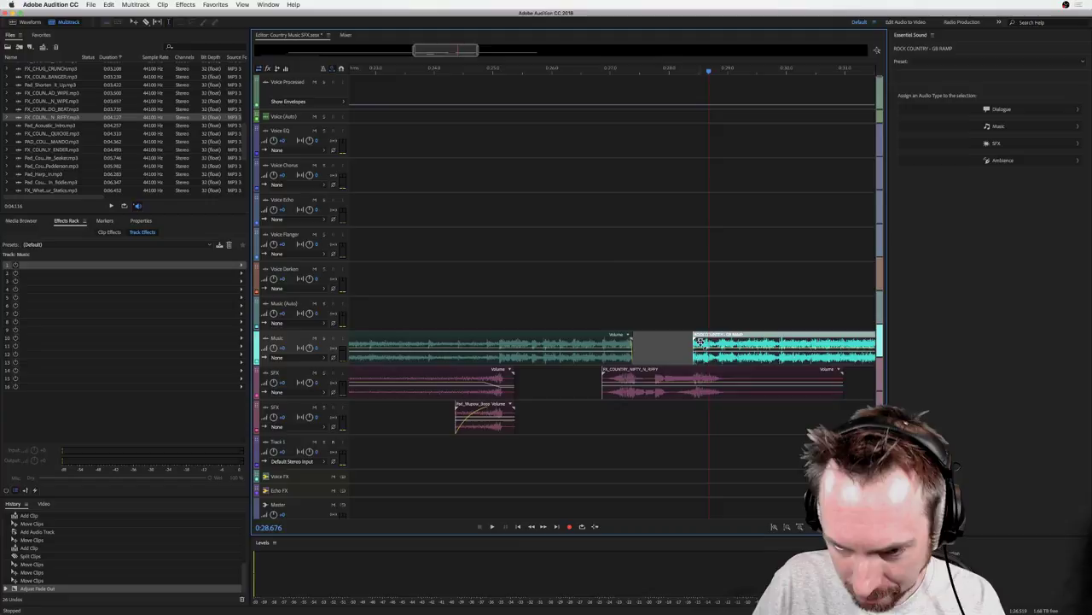
{"action": "left_click", "coordinate": [573, 308]}
{"action": "key", "text": "space"}
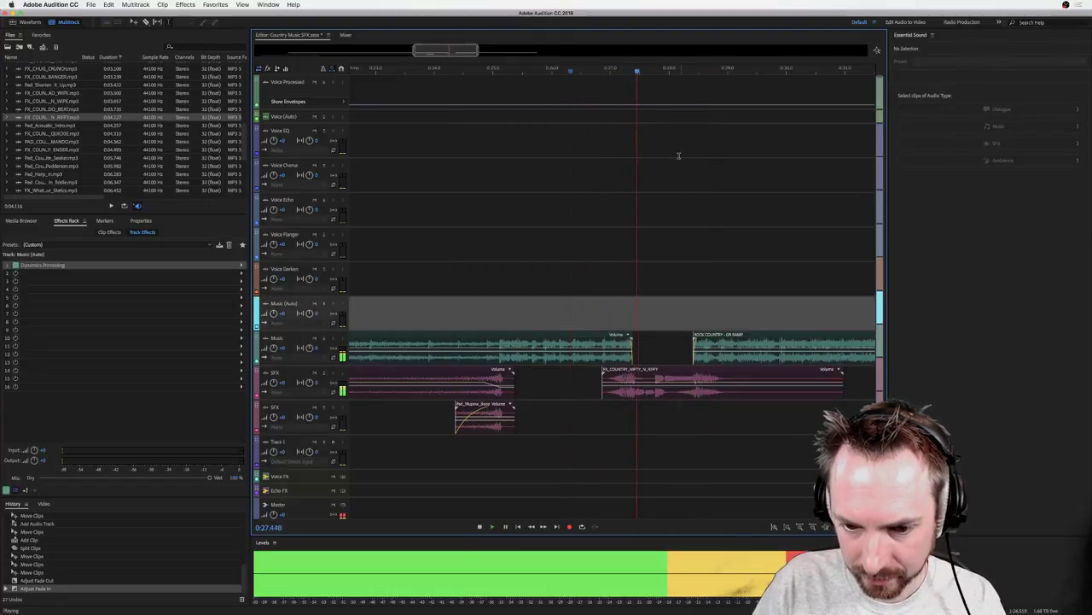
{"action": "scroll", "coordinate": [662, 66], "scroll_direction": "up", "scroll_amount": 3}
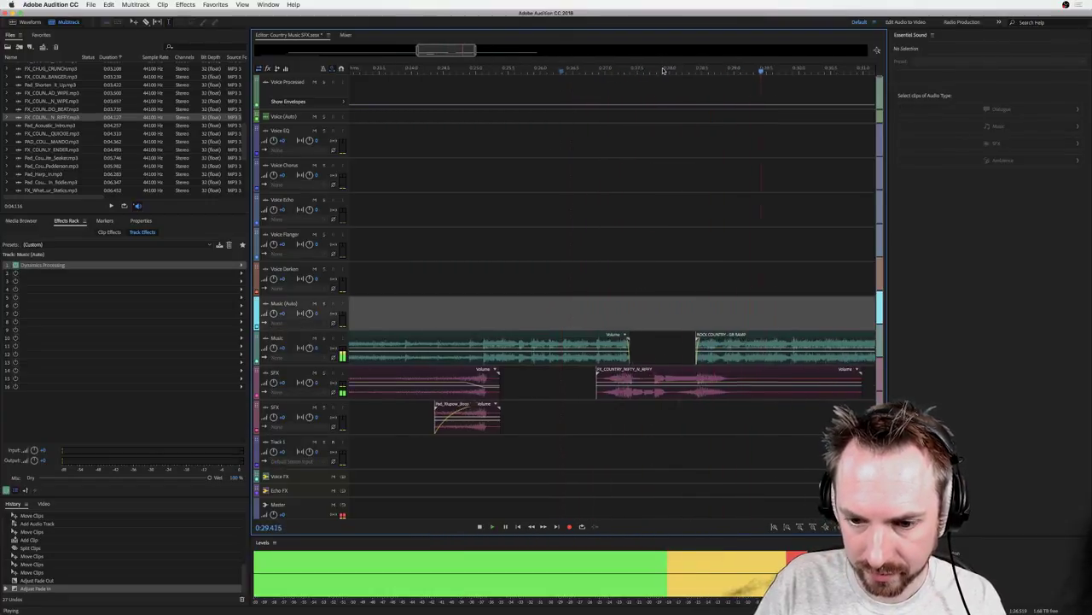
{"action": "key", "text": "space"}
{"action": "key", "text": "space"}
{"action": "left_click", "coordinate": [732, 362]}
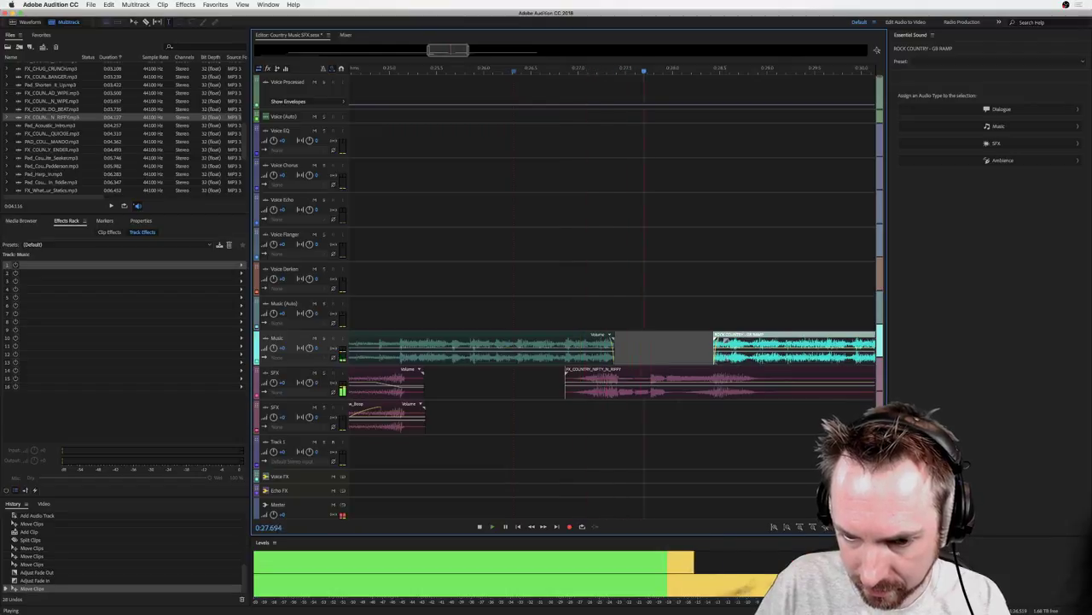
{"action": "key", "text": "space"}
{"action": "key", "text": "space"}
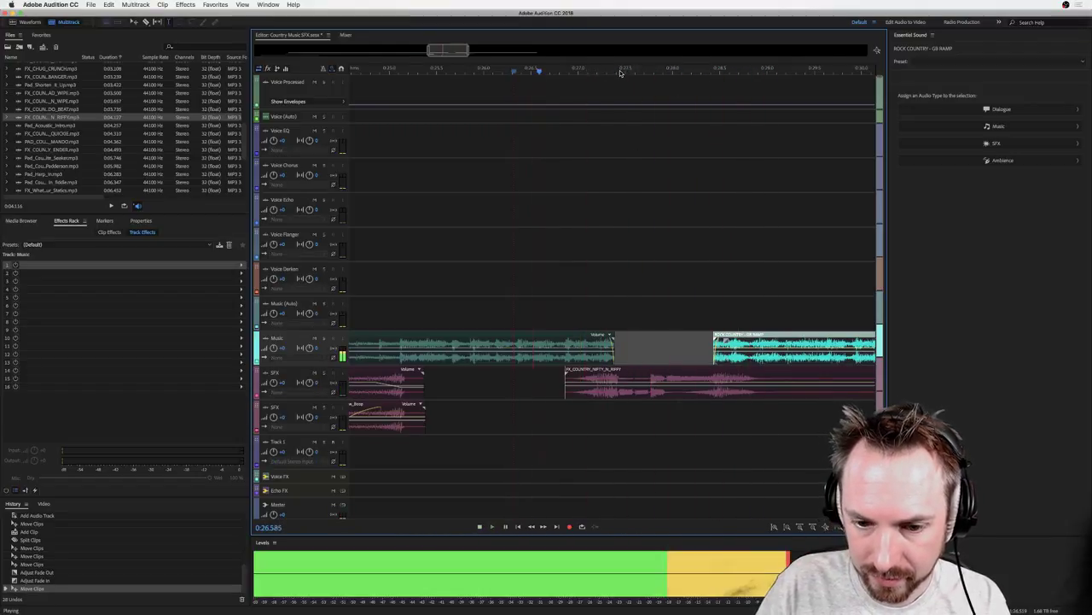
{"action": "scroll", "coordinate": [633, 189], "scroll_direction": "up", "scroll_amount": 2}
{"action": "key", "text": "space"}
{"action": "key", "text": "space"}
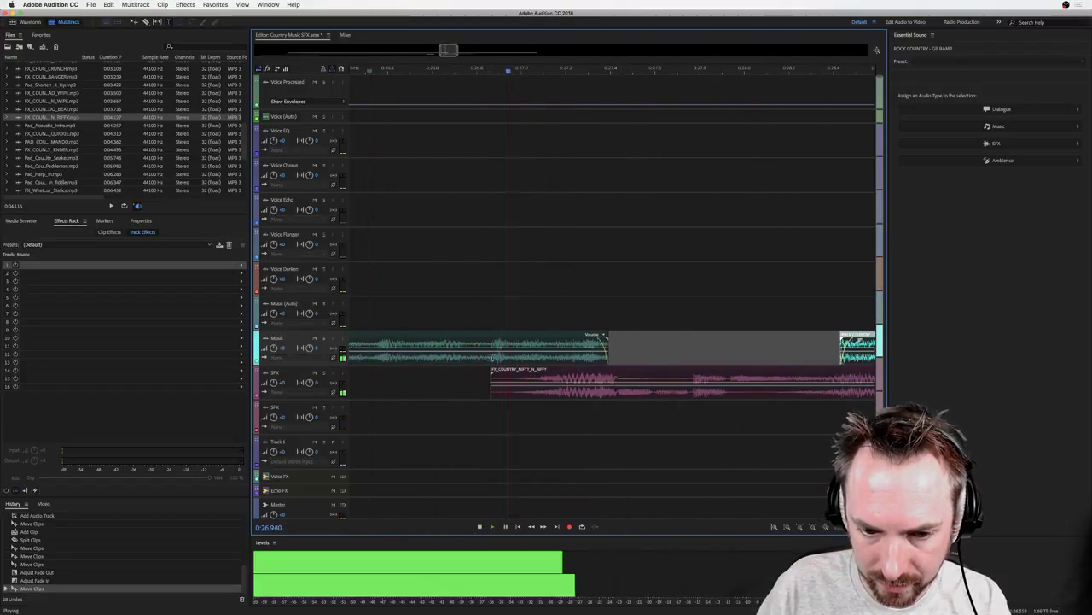
{"action": "key", "text": "space"}
{"action": "key", "text": "space"}
{"action": "key", "text": "space"}
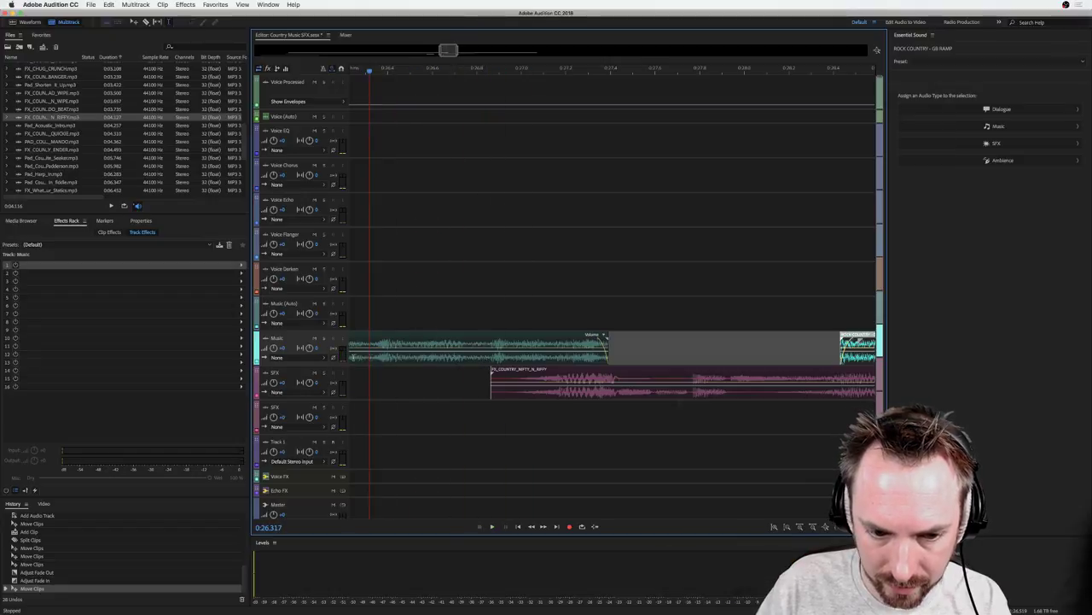
{"action": "left_click_drag", "start_coordinate": [373, 357], "coordinate": [647, 351]}
Paste the ROCK COUNTRY - GB RAMP clip onto Music (Auto), shift it slightly earlier, and preview.
{"action": "left_click", "coordinate": [593, 314]}
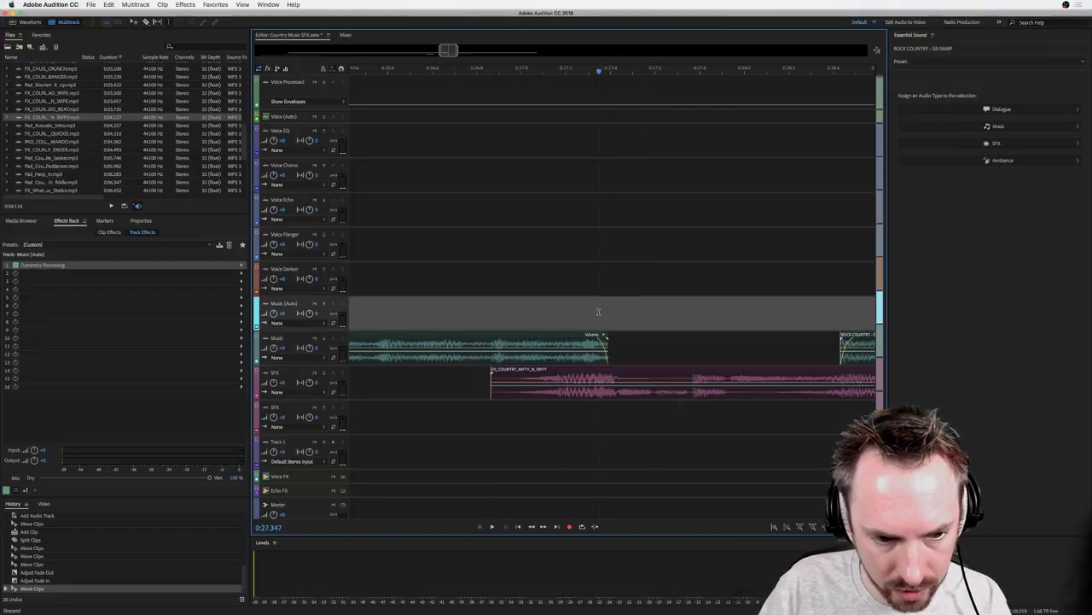
{"action": "key", "text": "ctrl+v"}
{"action": "left_click_drag", "start_coordinate": [632, 323], "coordinate": [621, 323]}
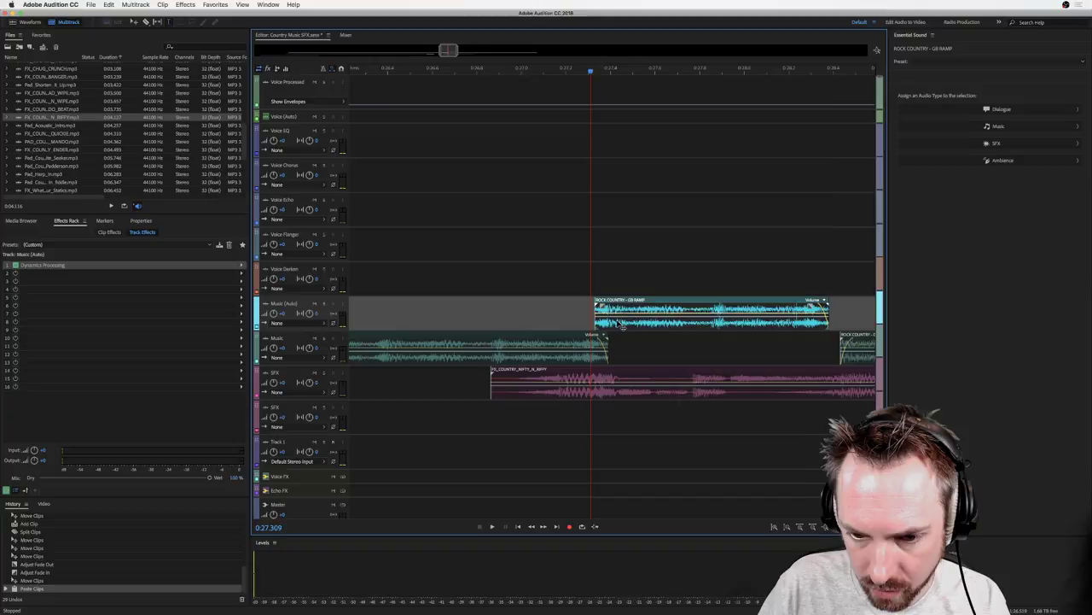
{"action": "left_click", "coordinate": [532, 312]}
{"action": "key", "text": "space"}
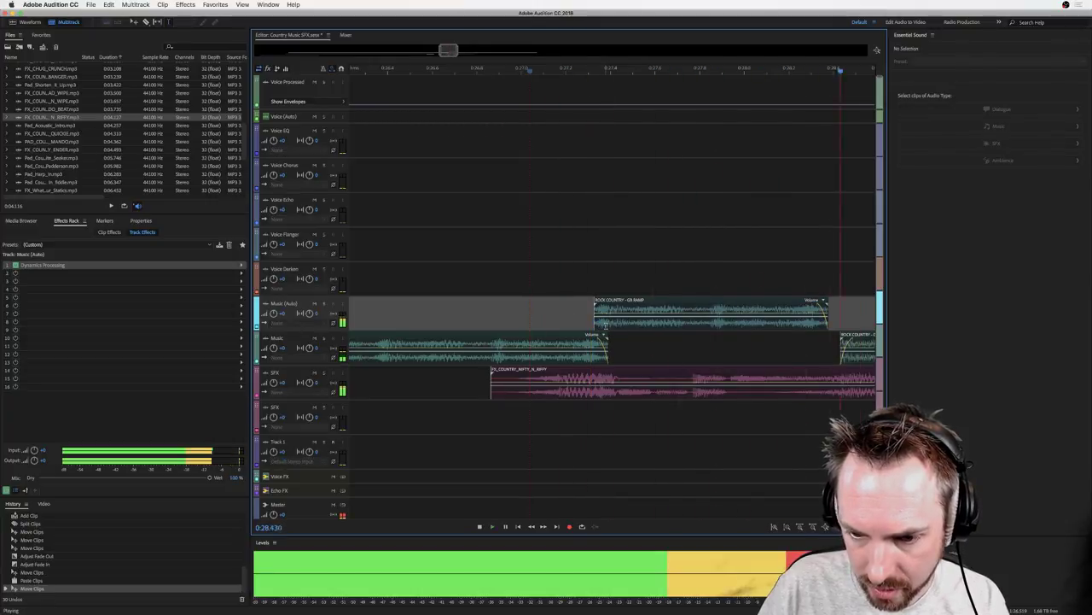
{"action": "scroll", "coordinate": [512, 281], "scroll_direction": "down", "scroll_amount": 5}
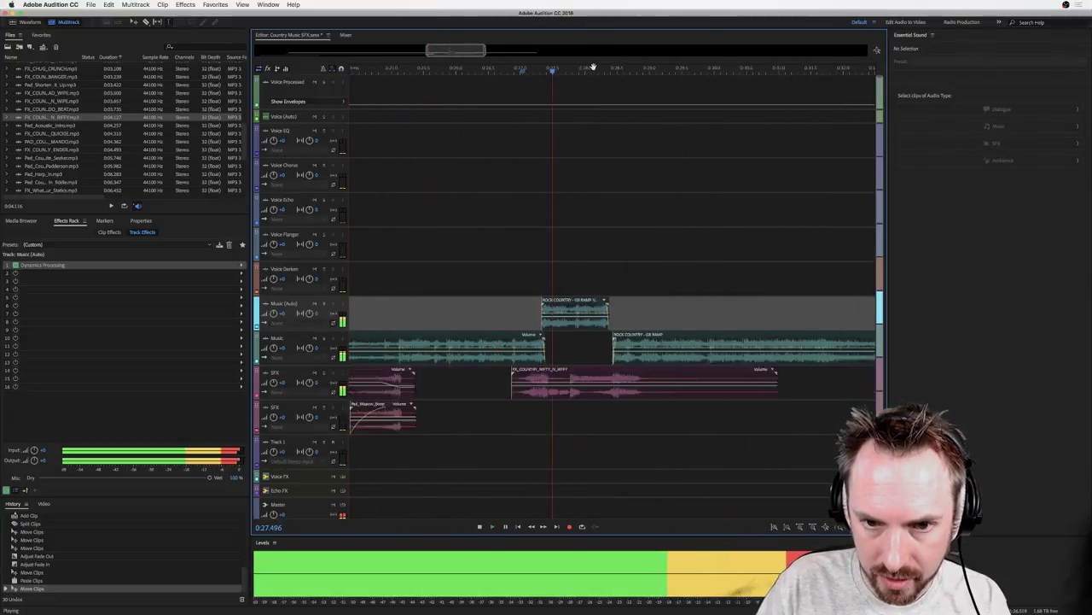
{"action": "left_click", "coordinate": [505, 280]}
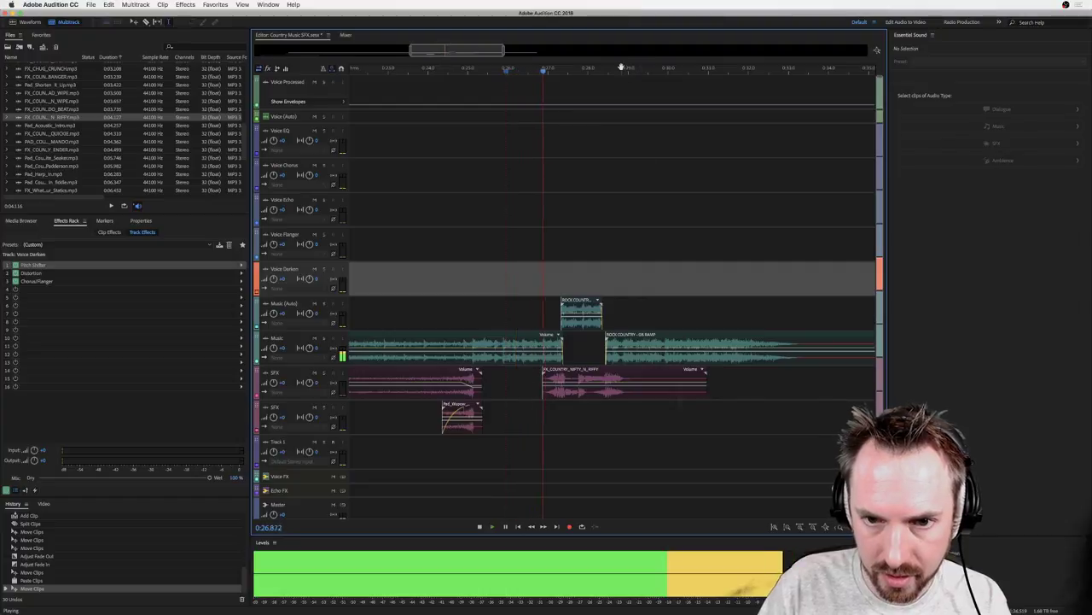
{"action": "scroll", "coordinate": [597, 66], "scroll_direction": "up", "scroll_amount": 4}
{"action": "key", "text": "space"}
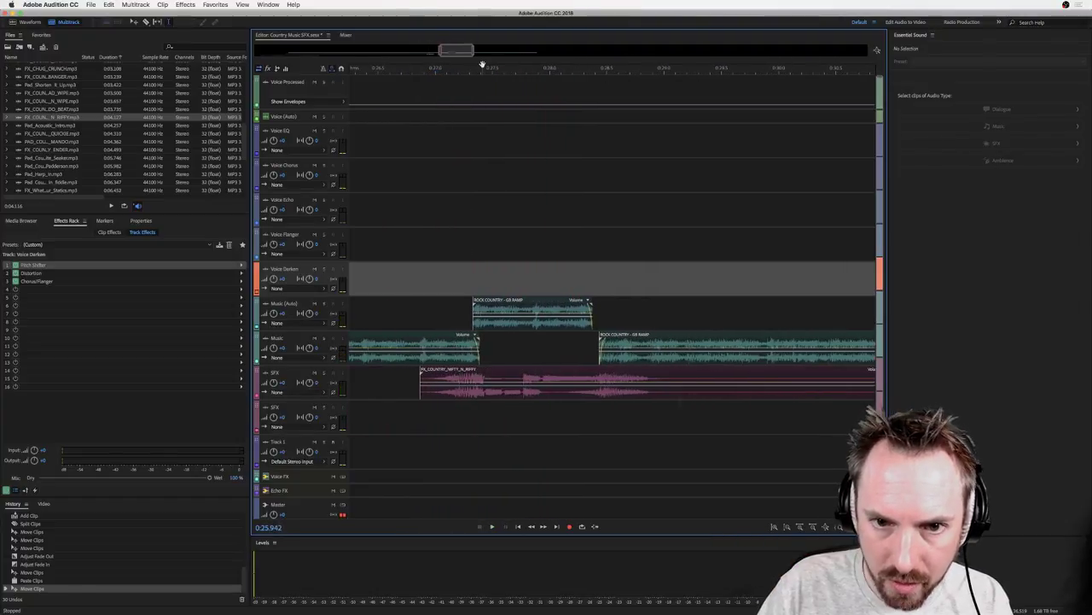
Split the pasted clip at 0:27.559 and nudge the right piece slightly later.
{"action": "left_click", "coordinate": [494, 325]}
{"action": "key", "text": "space"}
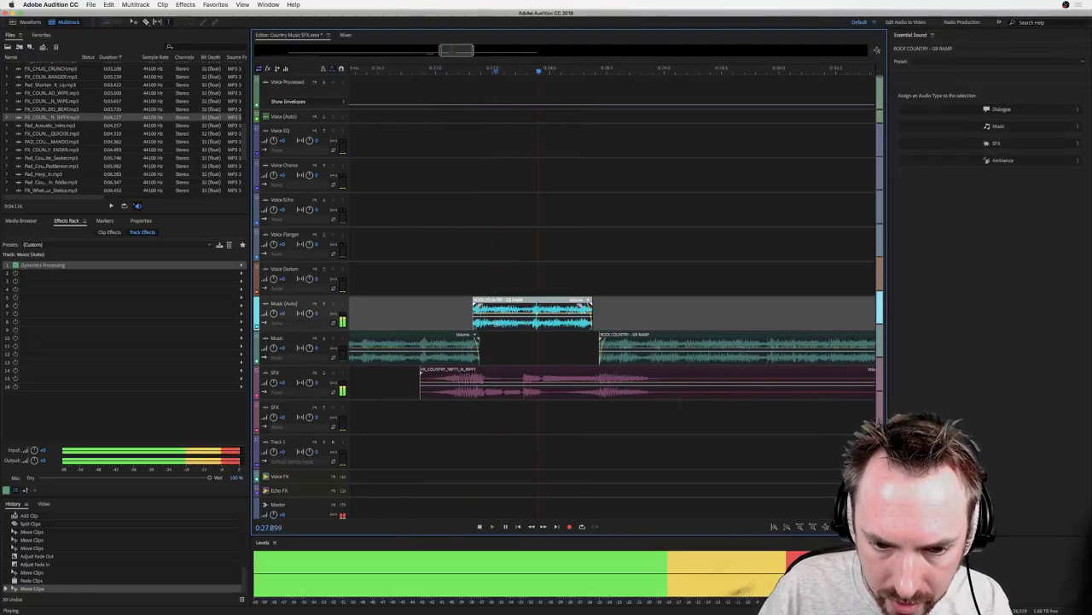
{"action": "key", "text": "space"}
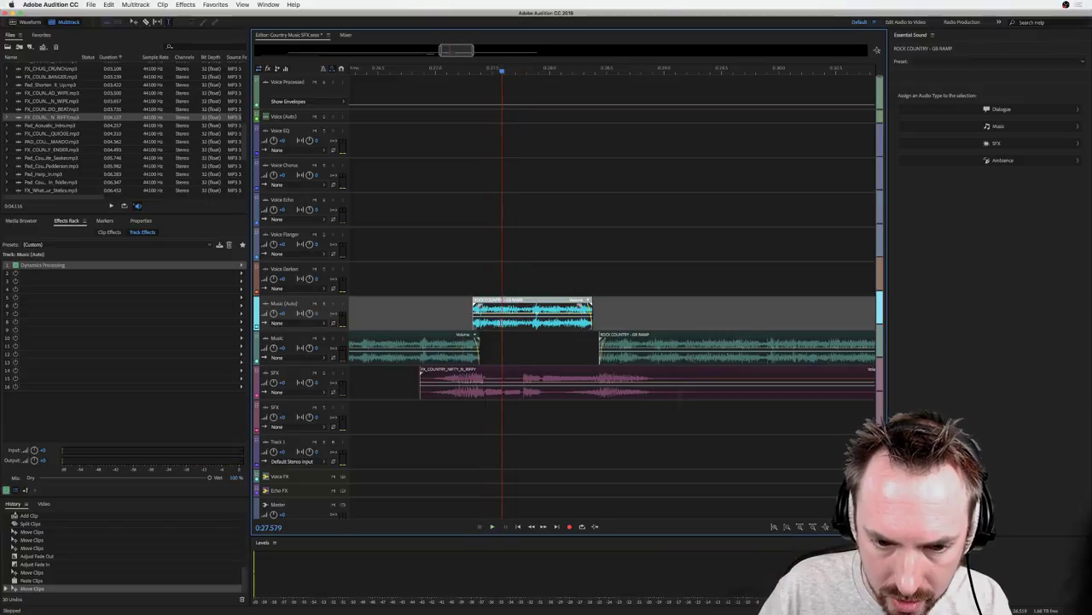
{"action": "left_click", "coordinate": [500, 323]}
{"action": "key", "text": "super+k"}
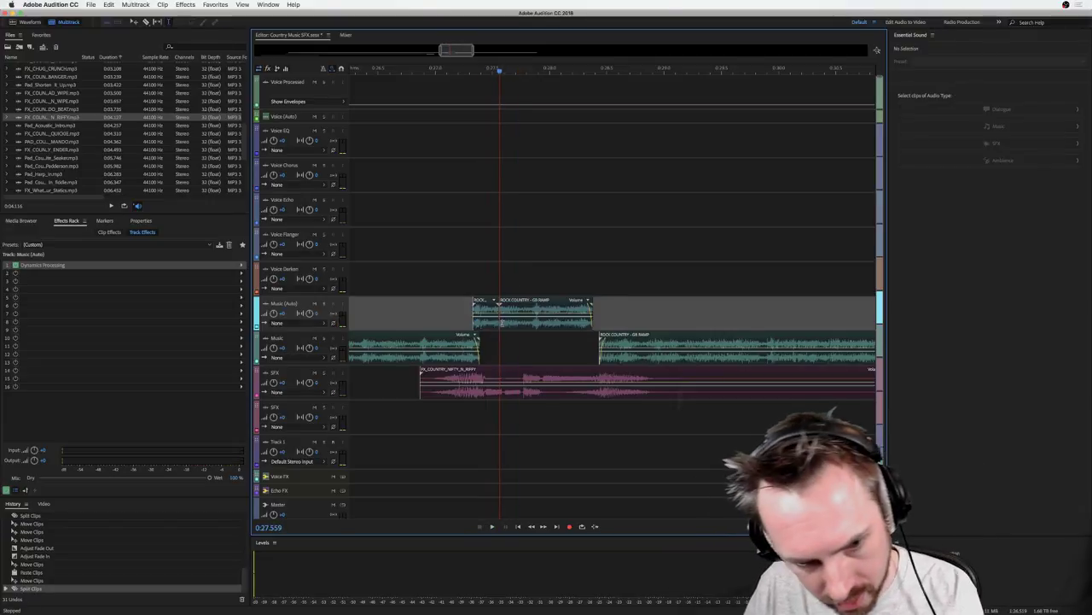
{"action": "left_click_drag", "start_coordinate": [501, 322], "coordinate": [504, 322]}
{"action": "key", "text": "space"}
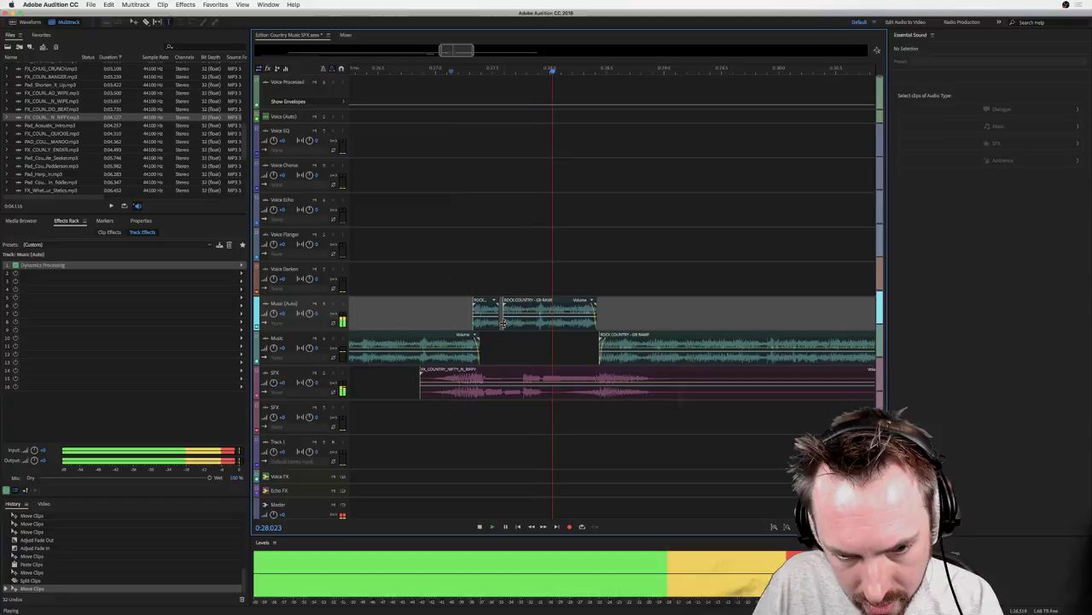
{"action": "key", "text": "space"}
{"action": "scroll", "coordinate": [500, 138], "scroll_direction": "up", "scroll_amount": 4}
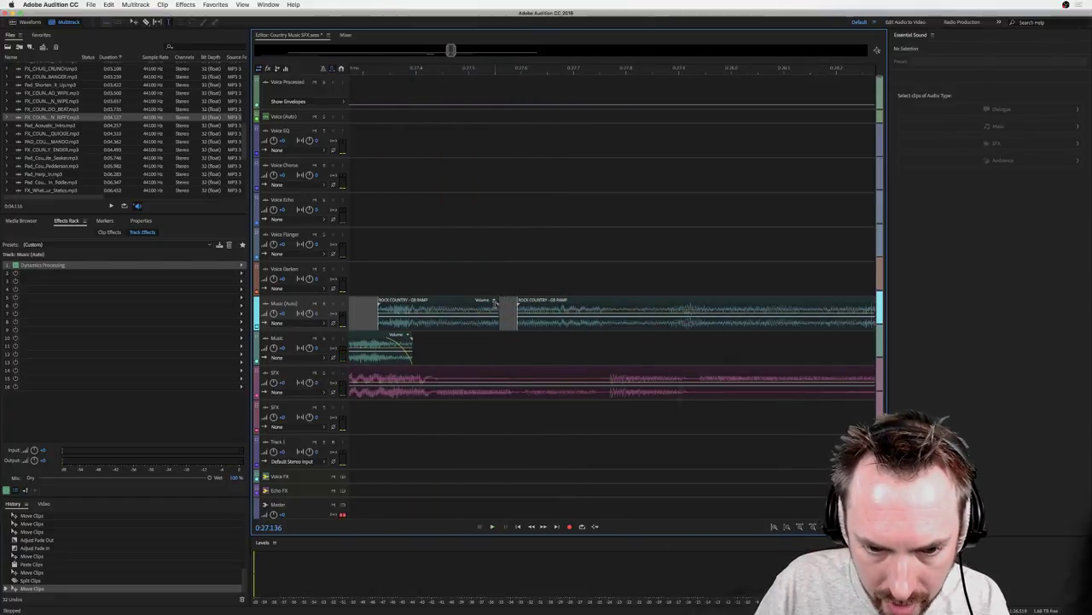
Fade out the left Rock Country piece and nudge the right piece later.
{"action": "left_click_drag", "start_coordinate": [493, 303], "coordinate": [526, 305]}
{"action": "left_click", "coordinate": [521, 307]}
{"action": "left_click", "coordinate": [366, 283]}
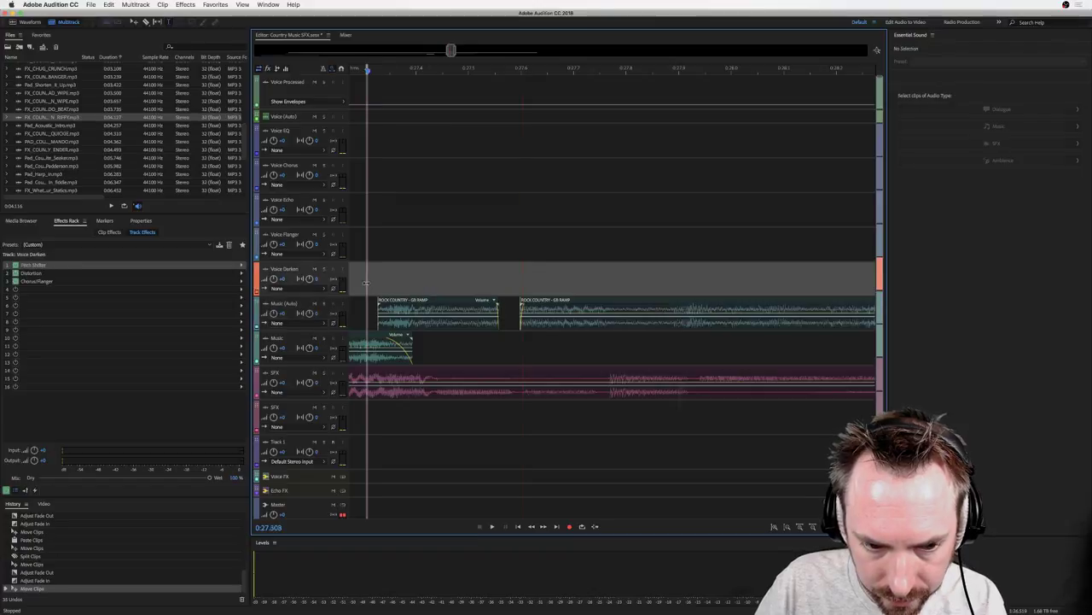
{"action": "left_click", "coordinate": [381, 283]}
{"action": "key", "text": "space"}
{"action": "key", "text": "space"}
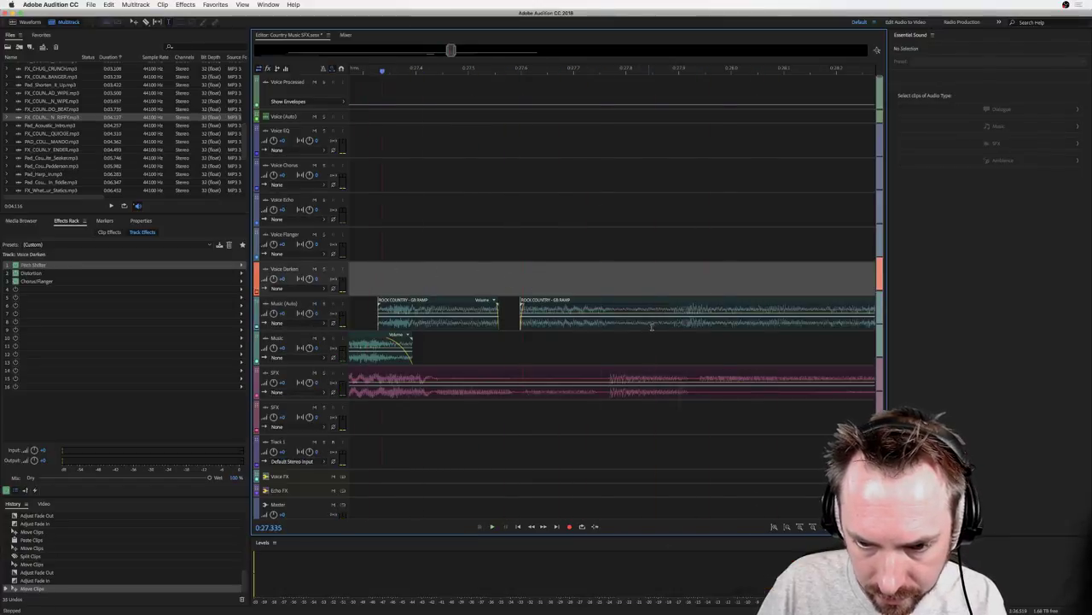
{"action": "key", "text": "space"}
{"action": "key", "text": "space"}
Split the right piece at 0:27.877, slide it later, trim its start, and add a short fade-in.
{"action": "left_click", "coordinate": [667, 323]}
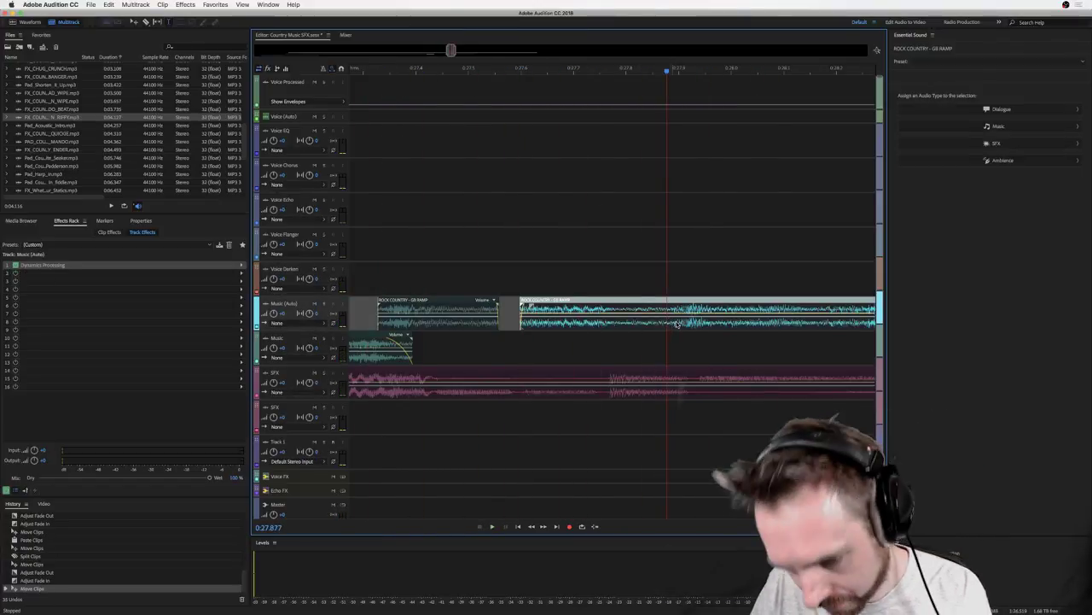
{"action": "key", "text": "super+k"}
{"action": "left_click_drag", "start_coordinate": [677, 324], "coordinate": [674, 301]}
{"action": "left_click", "coordinate": [487, 267]}
{"action": "left_click", "coordinate": [738, 305]}
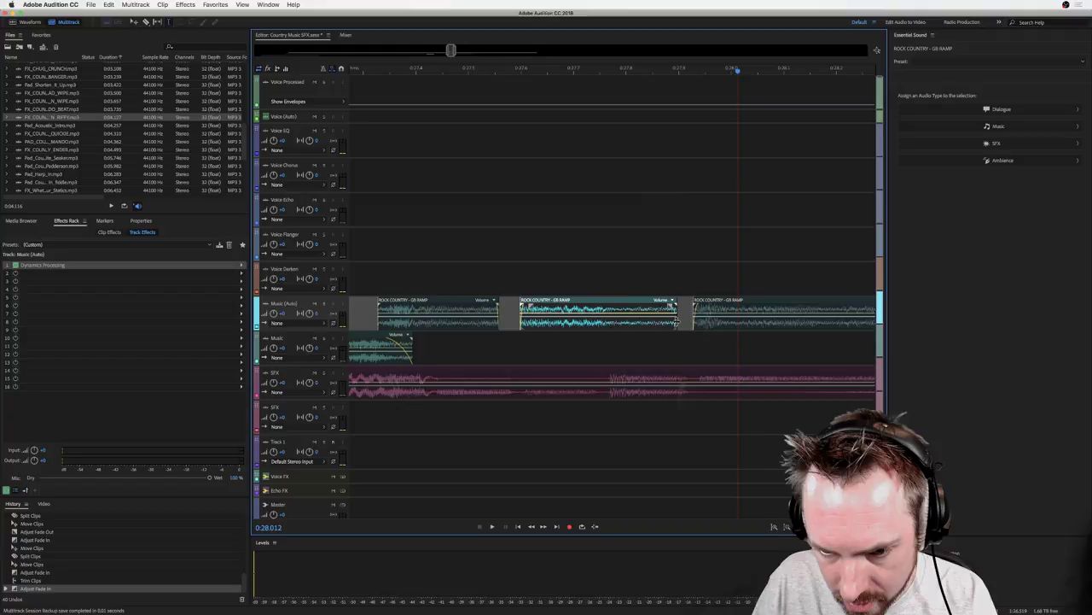
{"action": "left_click", "coordinate": [369, 227]}
{"action": "key", "text": "space"}
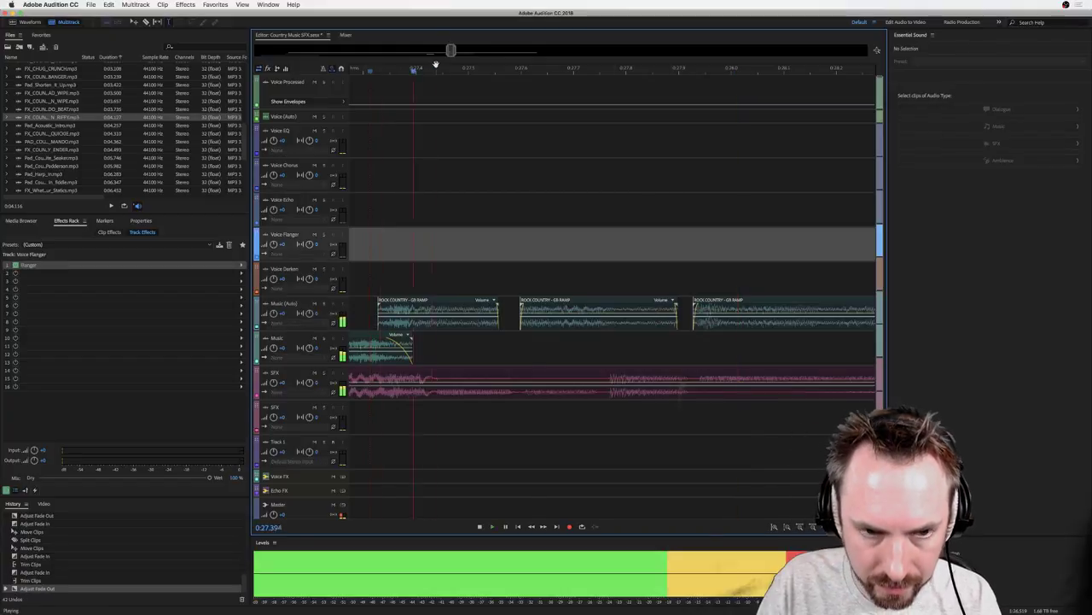
{"action": "scroll", "coordinate": [437, 70], "scroll_direction": "down", "scroll_amount": 4}
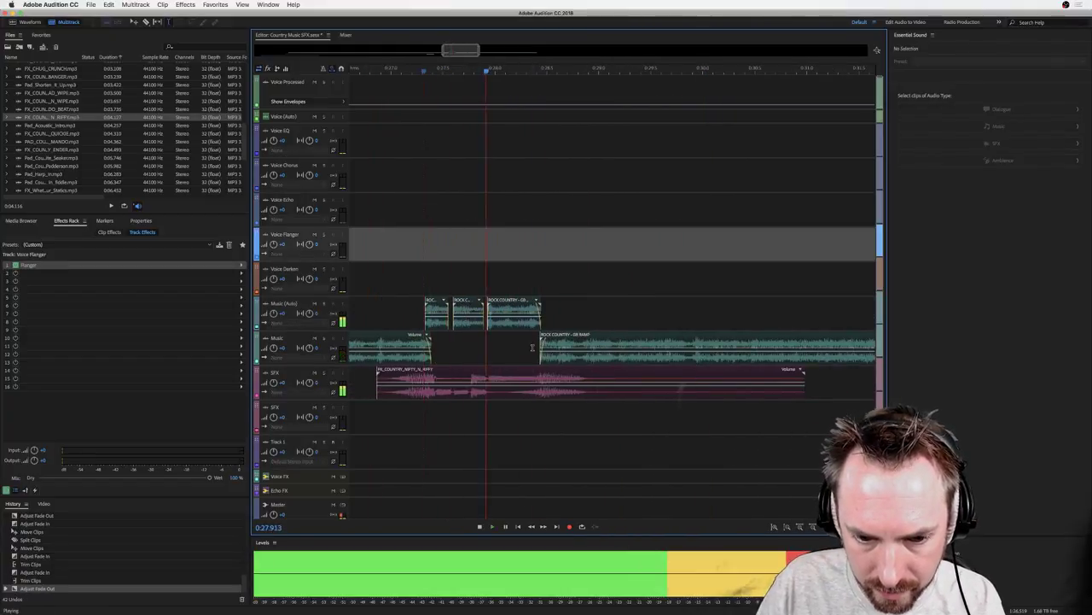
{"action": "key", "text": "space"}
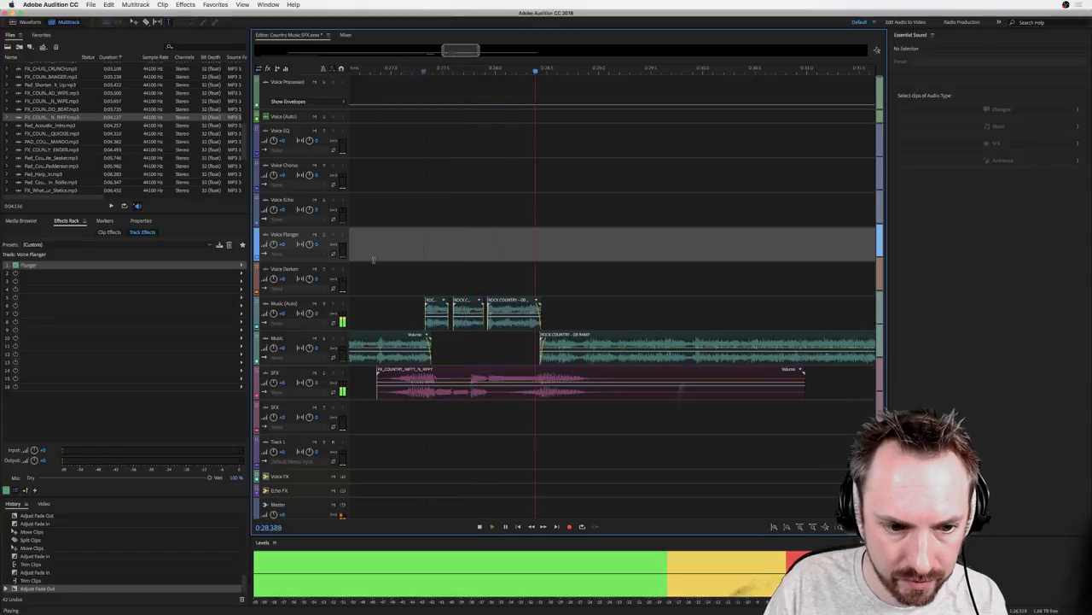
{"action": "key", "text": "space"}
{"action": "left_click_drag", "start_coordinate": [435, 311], "coordinate": [499, 139]}
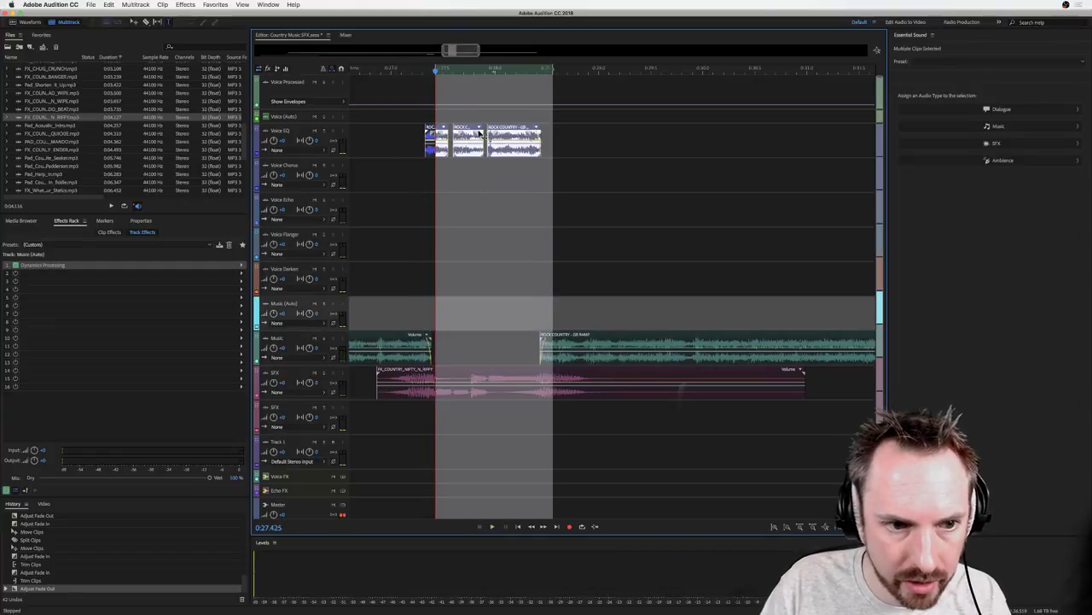
{"action": "left_click", "coordinate": [421, 135]}
{"action": "key", "text": "space"}
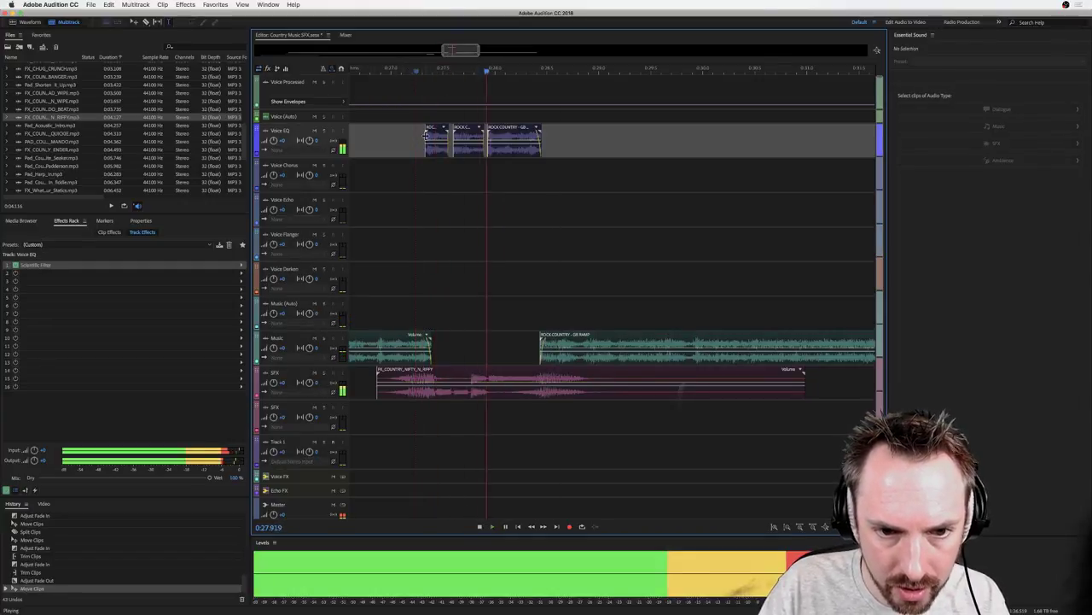
{"action": "key", "text": "space"}
{"action": "key", "text": "space"}
{"action": "key", "text": "space"}
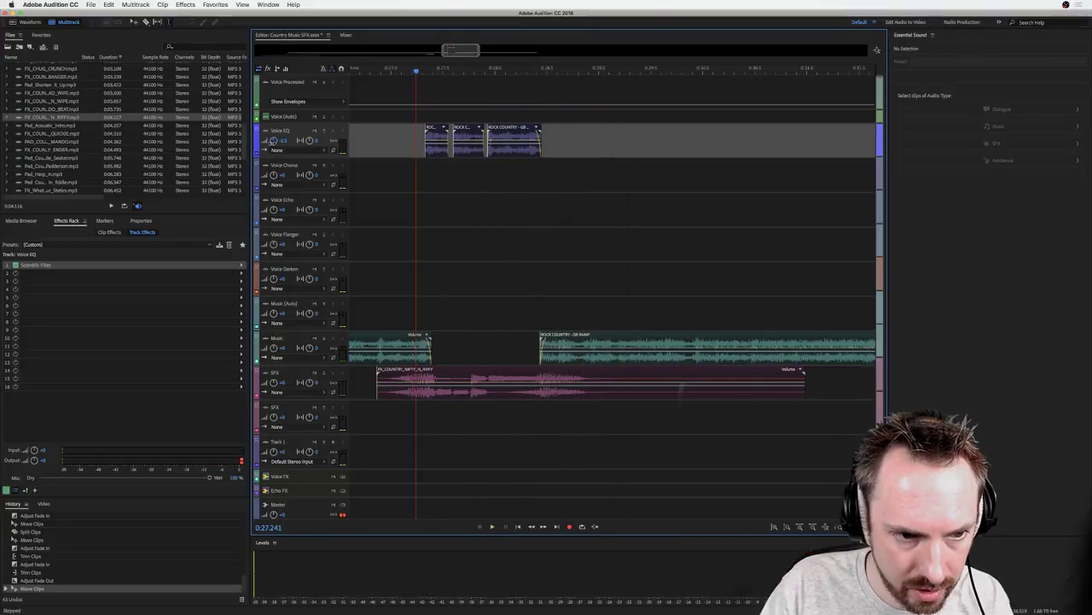
{"action": "key", "text": "space"}
{"action": "key", "text": "space"}
{"action": "key", "text": "space"}
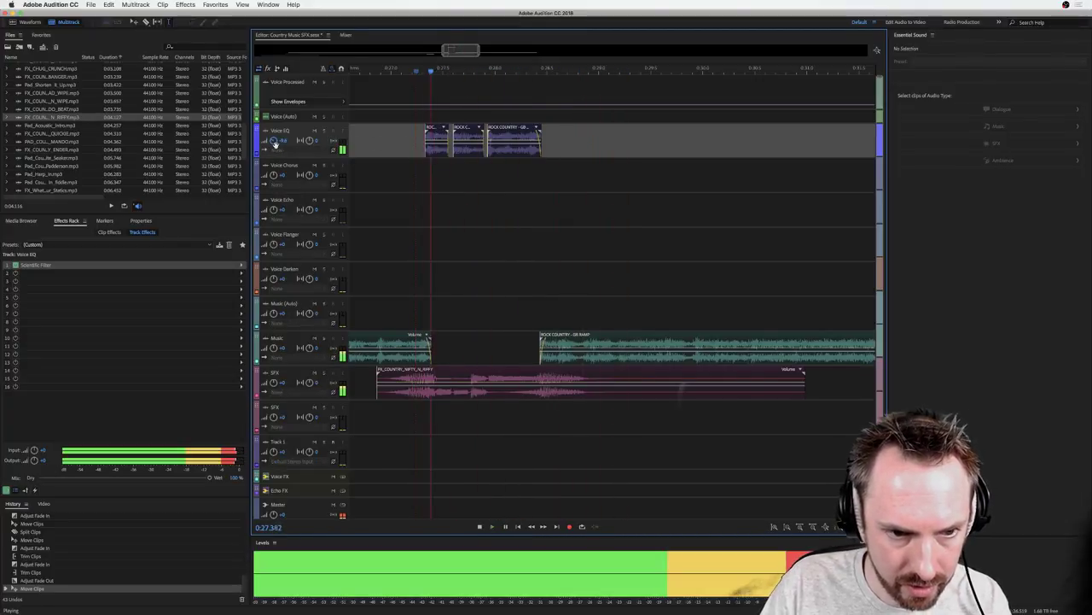
{"action": "key", "text": "space"}
{"action": "key", "text": "space"}
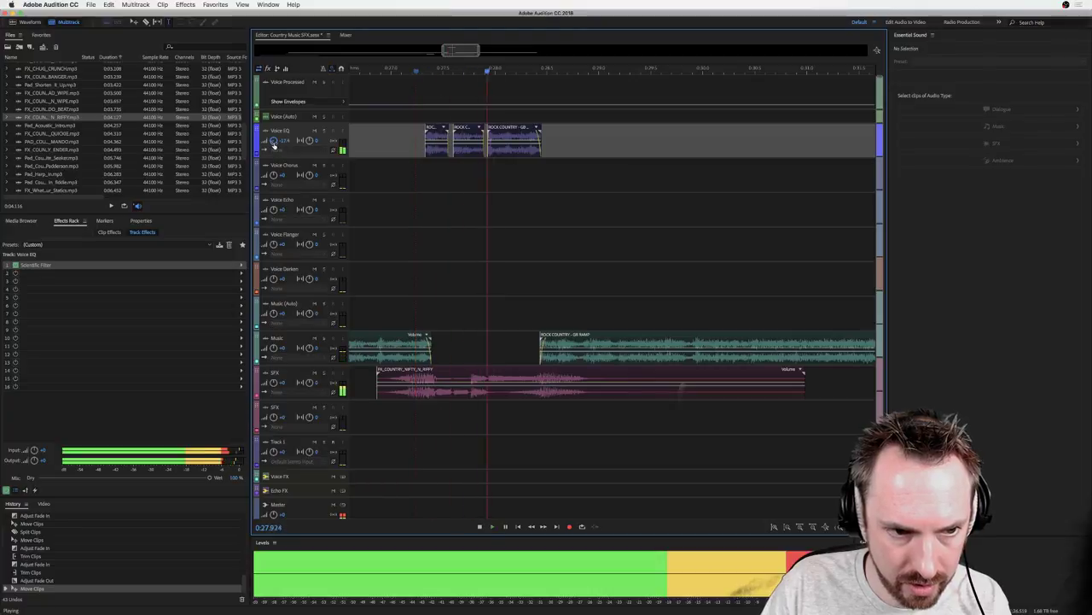
{"action": "key", "text": "space"}
{"action": "key", "text": "space"}
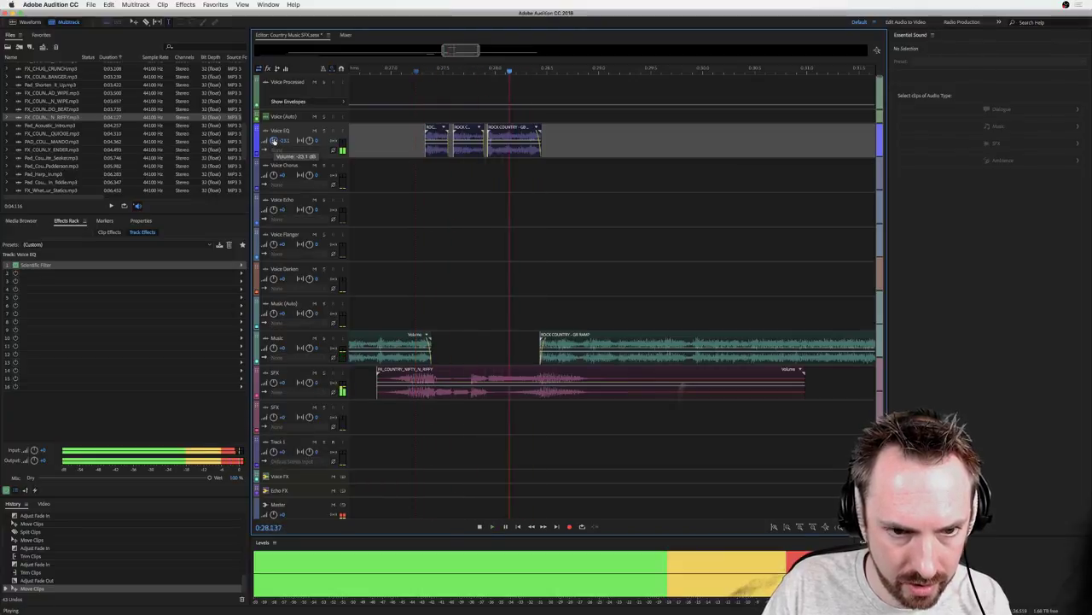
{"action": "key", "text": "space"}
{"action": "key", "text": "space"}
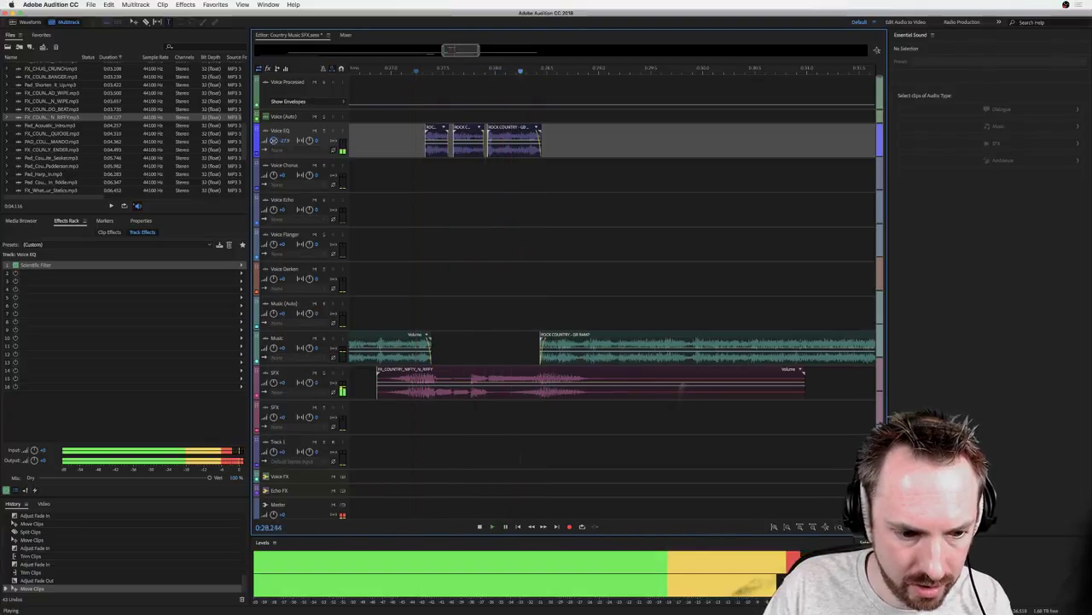
{"action": "key", "text": "space"}
{"action": "key", "text": "space"}
{"action": "key", "text": "space"}
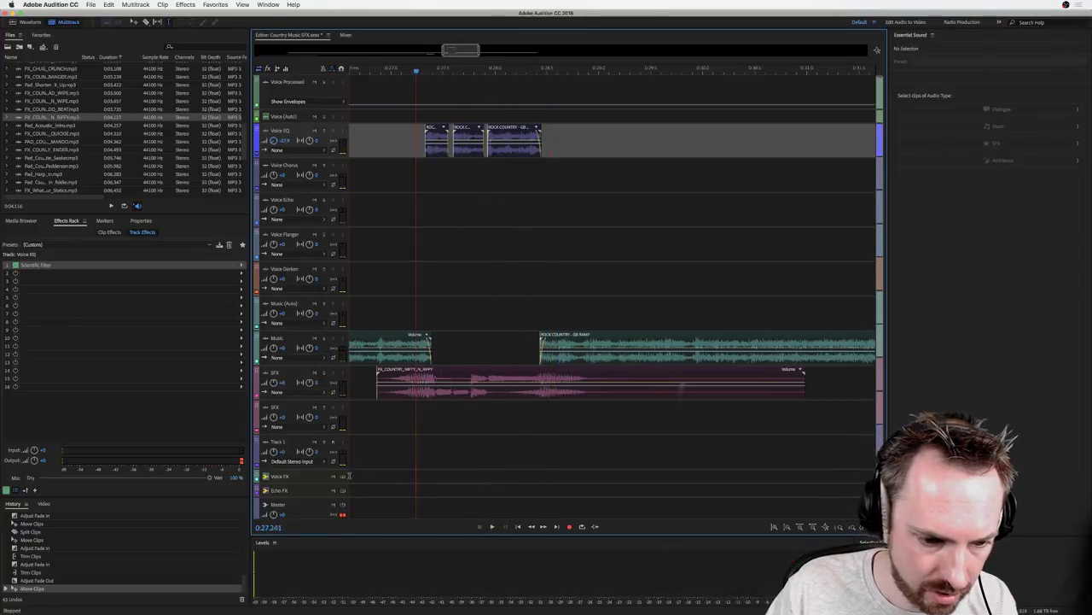
Lower the Voice FX track's volume while listening to the voice balance.
{"action": "left_click", "coordinate": [369, 479]}
{"action": "left_click", "coordinate": [266, 477]}
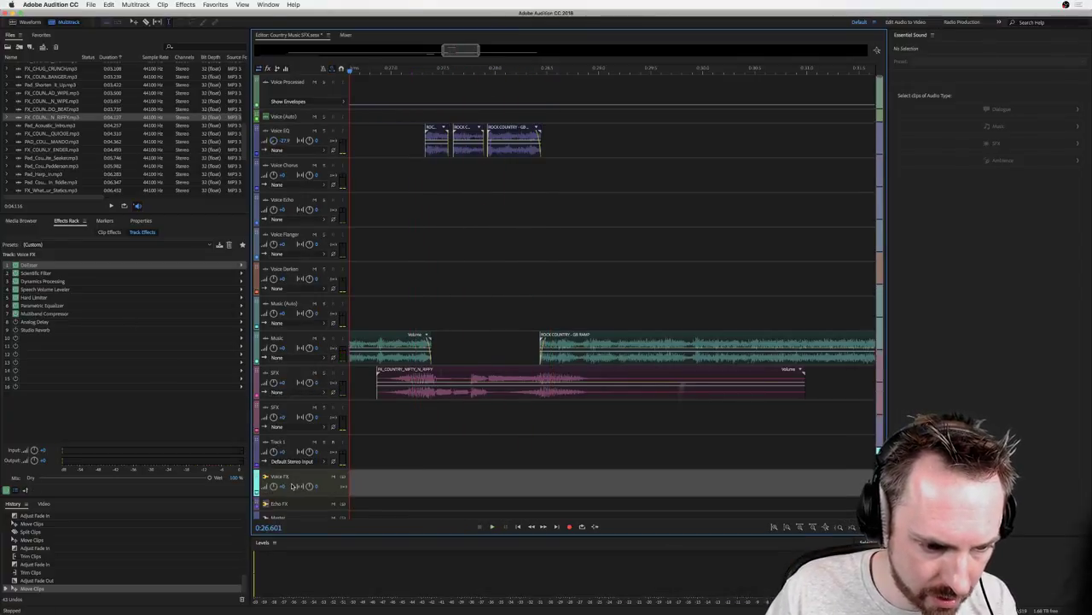
{"action": "key", "text": "space"}
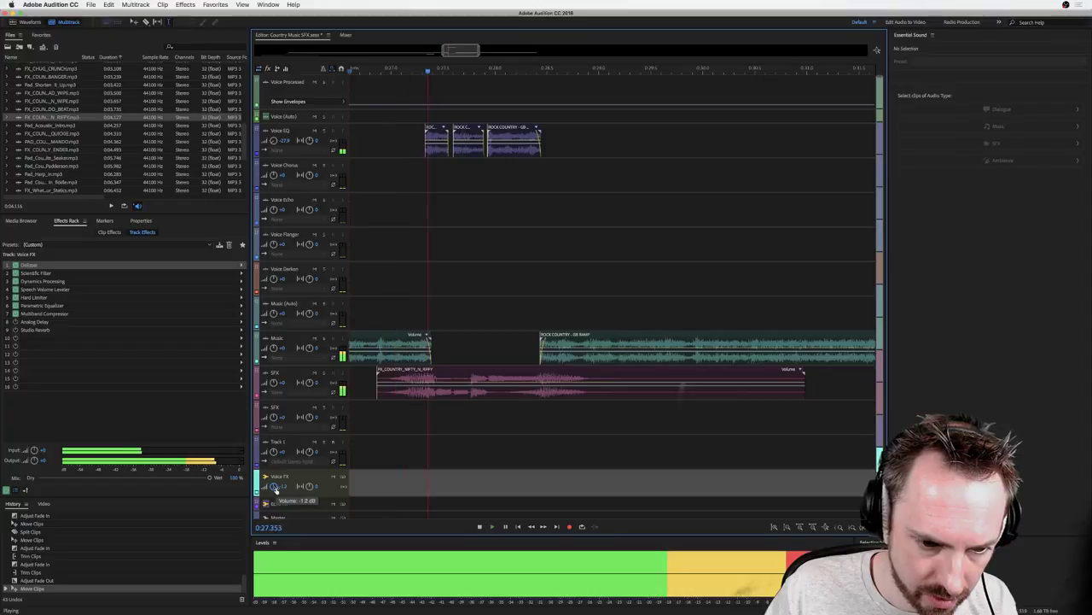
{"action": "key", "text": "space"}
{"action": "key", "text": "space"}
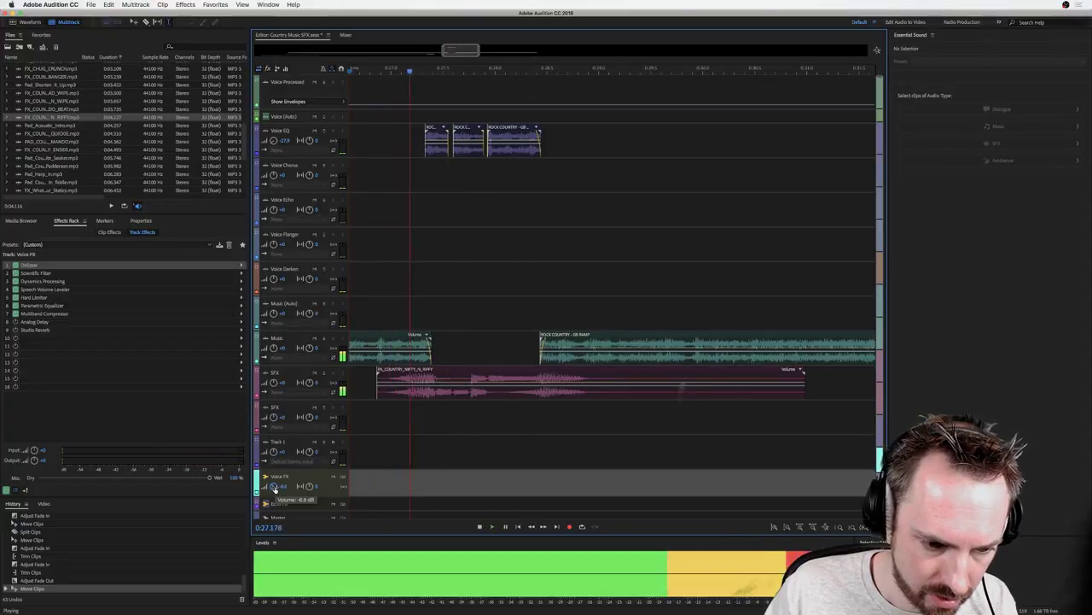
{"action": "key", "text": "space"}
Add a Studio Reverb to the Voice EQ track and shorten its decay to 2738 ms.
{"action": "key", "text": "space"}
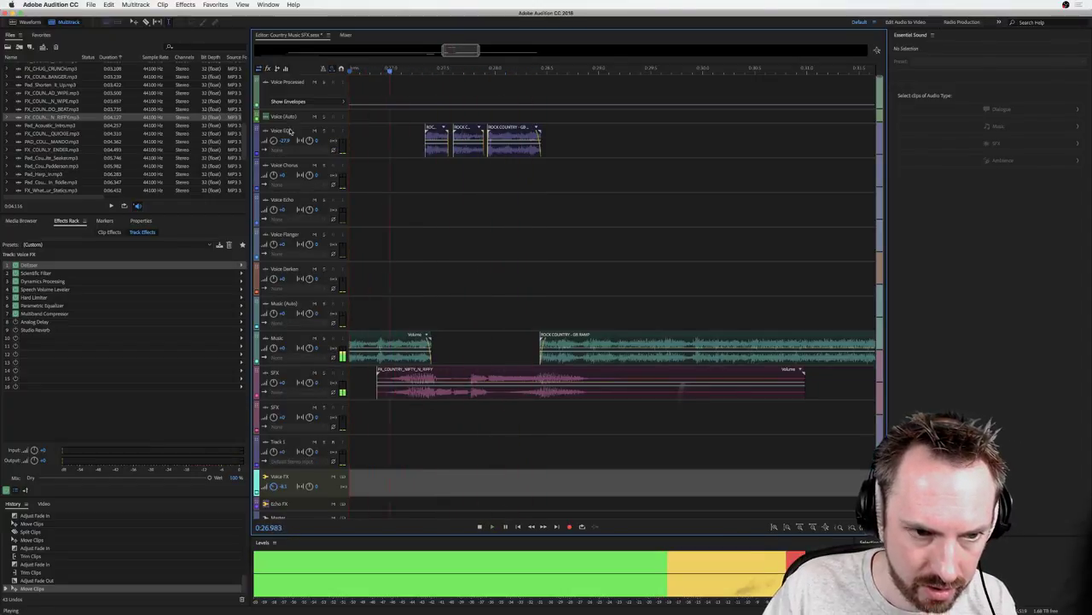
{"action": "left_click", "coordinate": [280, 147]}
{"action": "key", "text": "space"}
{"action": "key", "text": "space"}
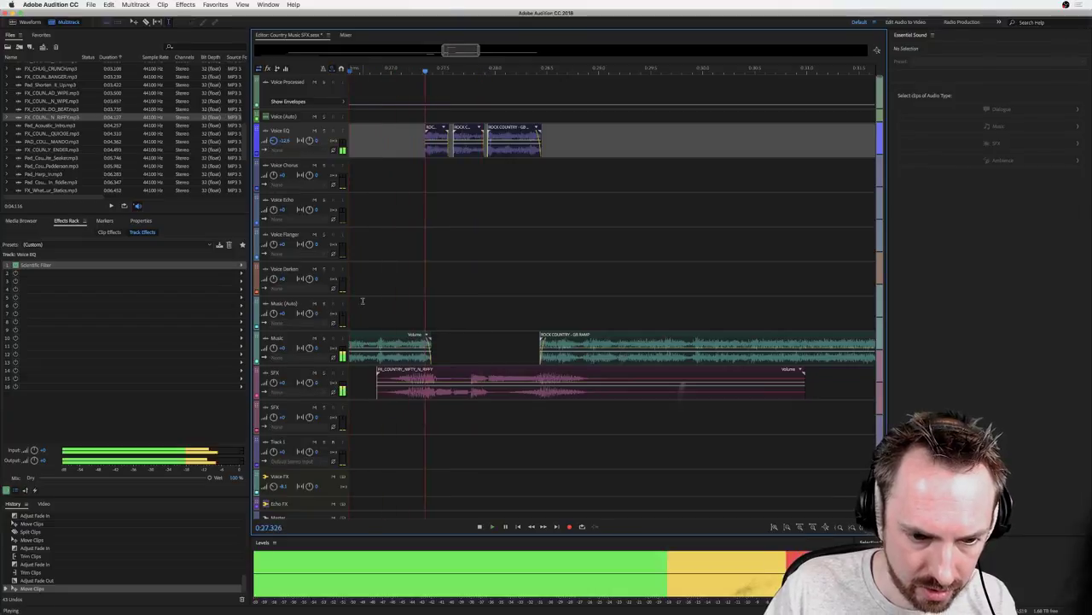
{"action": "key", "text": "space"}
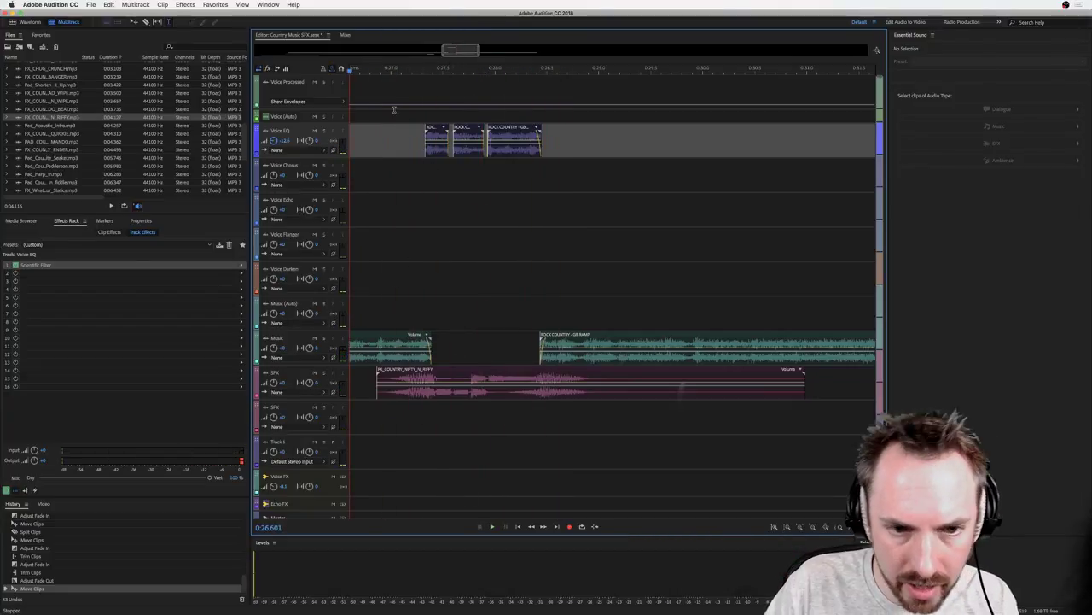
{"action": "left_click", "coordinate": [407, 137]}
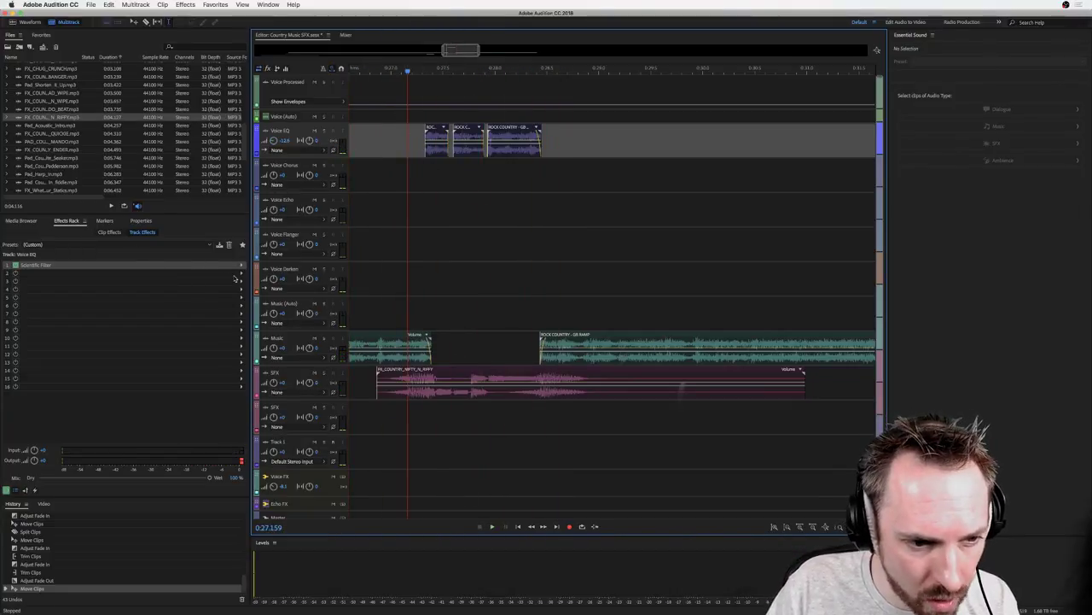
{"action": "left_click", "coordinate": [239, 274]}
{"action": "mouse_move", "coordinate": [297, 343]}
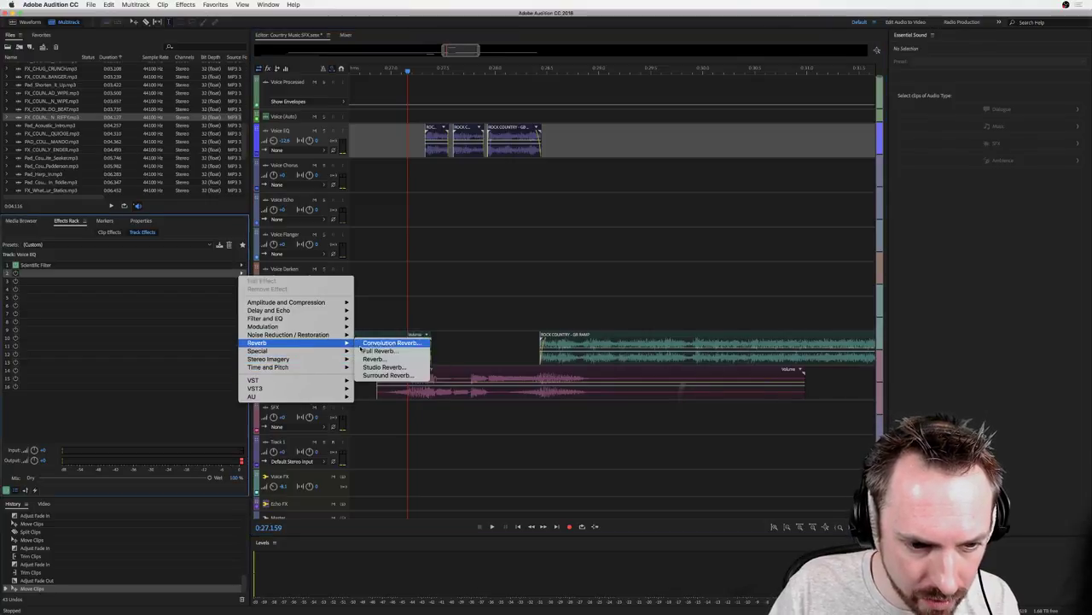
{"action": "left_click", "coordinate": [384, 367]}
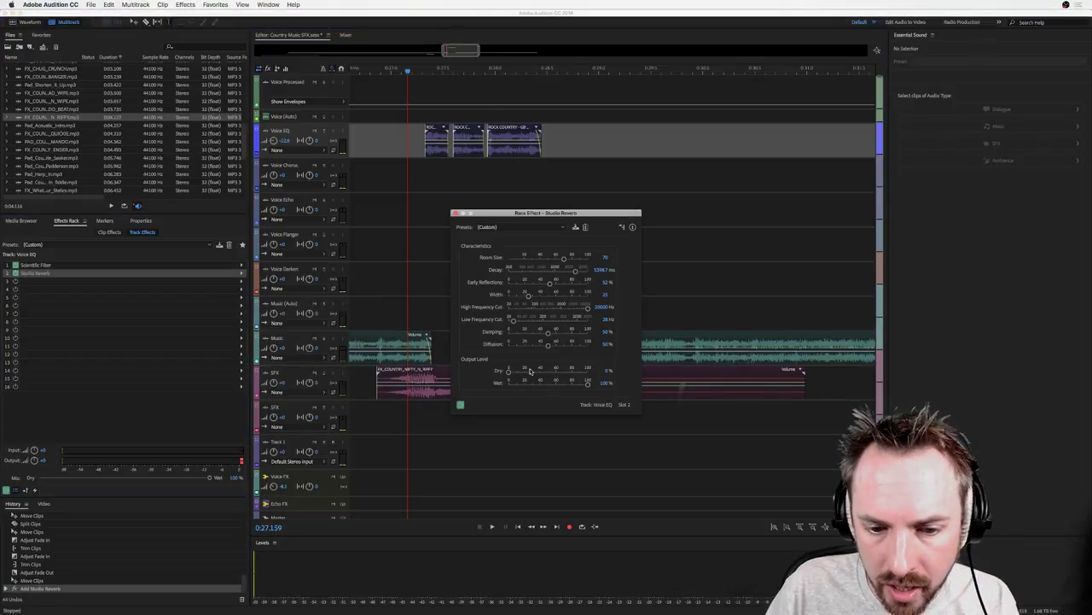
{"action": "key", "text": "space"}
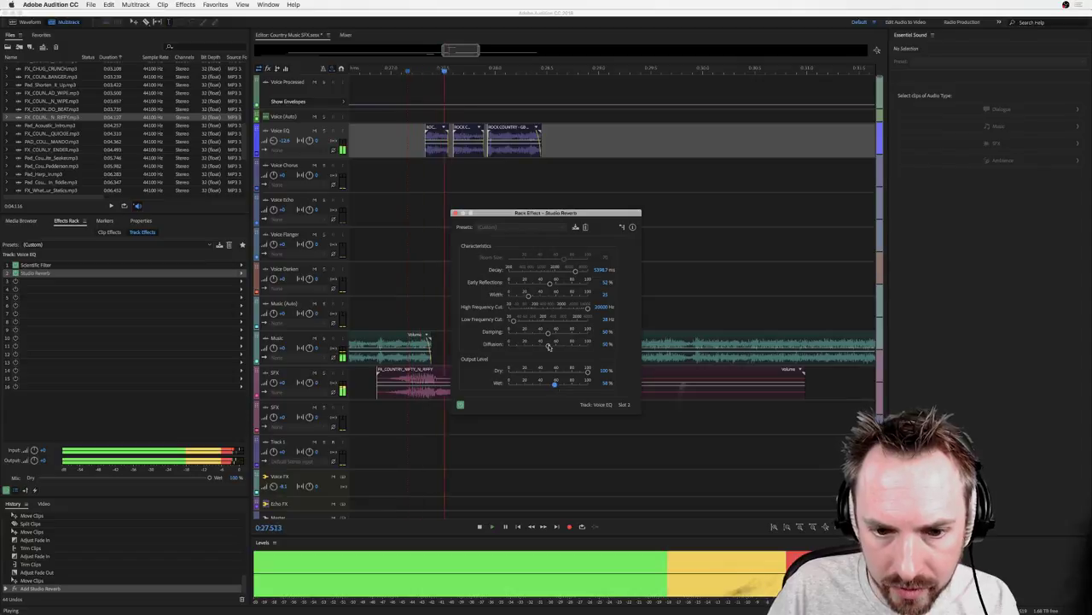
{"action": "left_click_drag", "start_coordinate": [568, 272], "coordinate": [561, 271]}
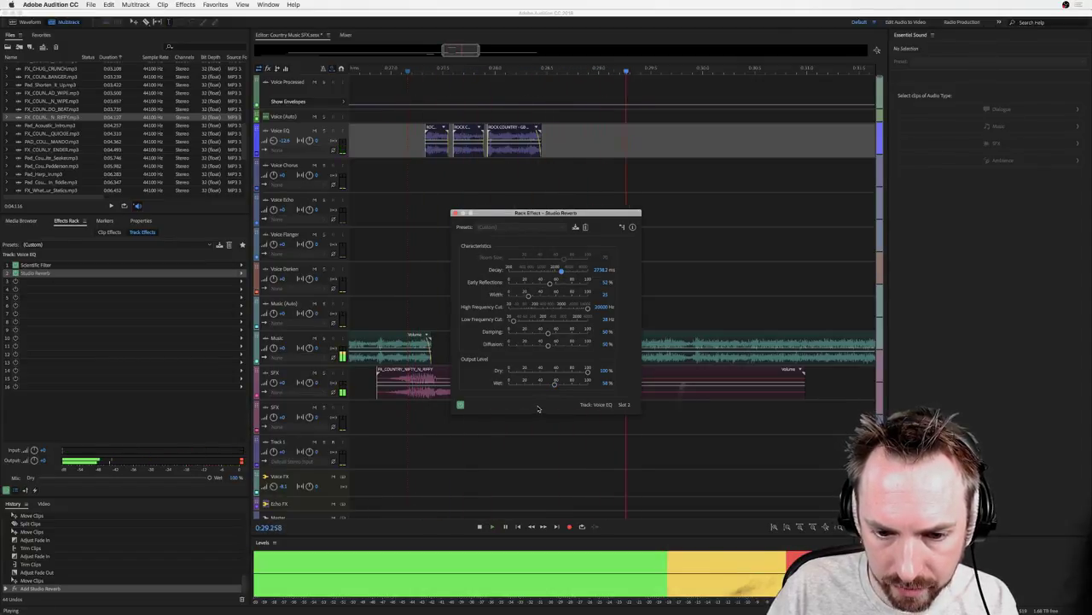
{"action": "key", "text": "space"}
Drag the ROCK COUNTRY clip's left edge slightly earlier into the gap on the Music track.
{"action": "left_click", "coordinate": [455, 213]}
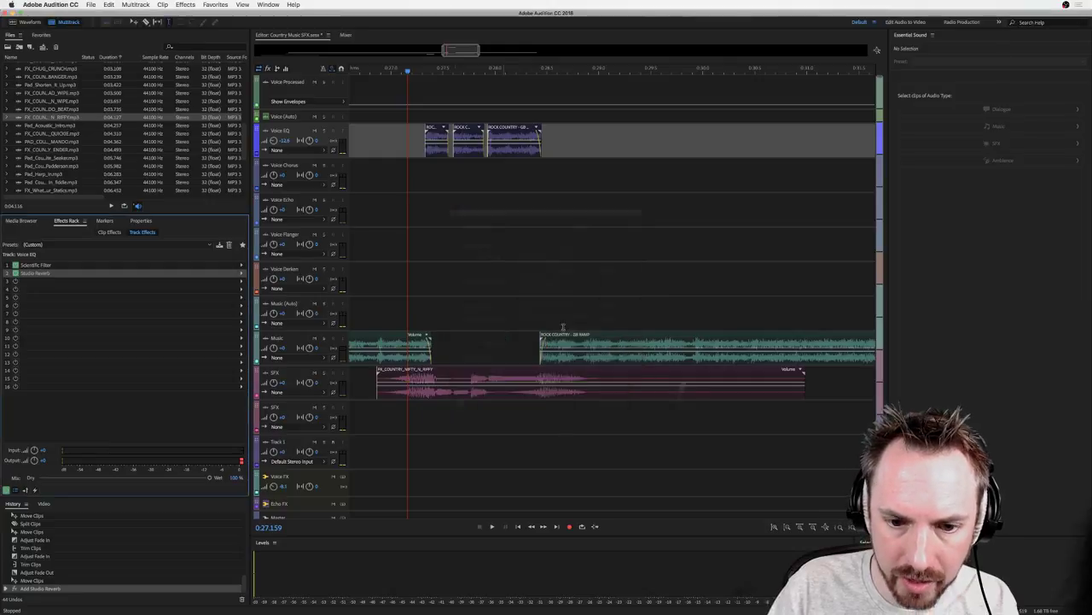
{"action": "left_click", "coordinate": [549, 341]}
{"action": "left_click_drag", "start_coordinate": [542, 341], "coordinate": [532, 341]}
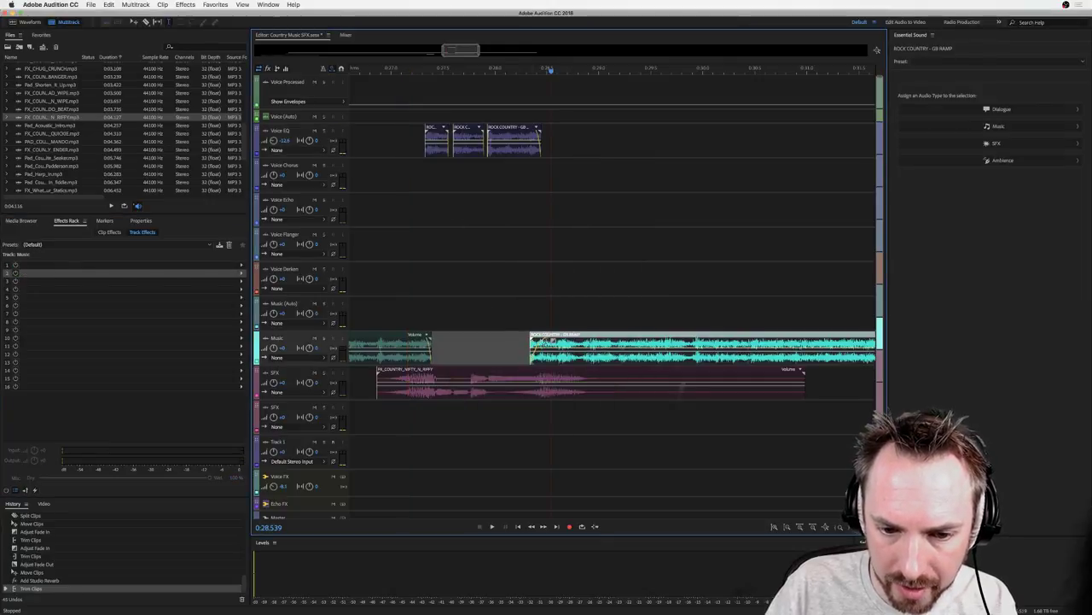
Play back the lengthened transition from around 0:24.6 to check it.
{"action": "left_click", "coordinate": [401, 312]}
{"action": "key", "text": "space"}
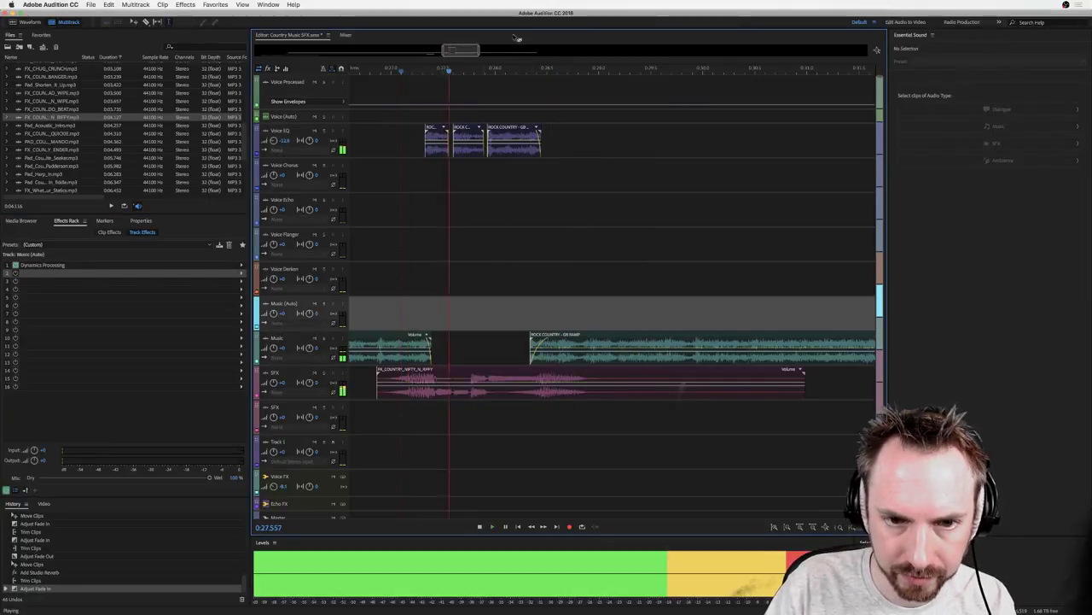
{"action": "scroll", "coordinate": [500, 71], "scroll_direction": "down", "scroll_amount": 10}
{"action": "left_click", "coordinate": [487, 249]}
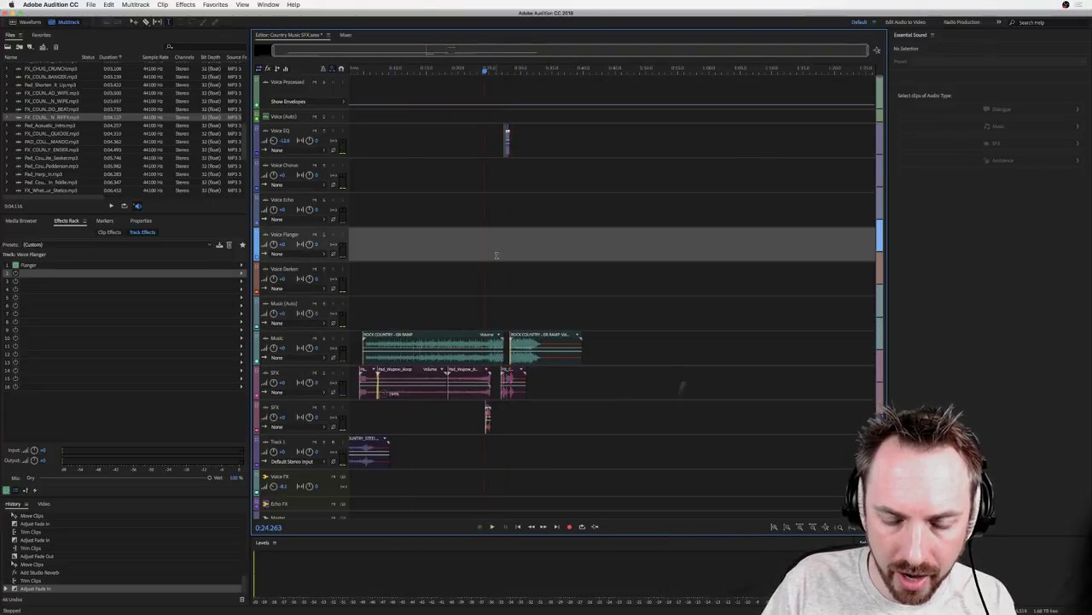
{"action": "key", "text": "space"}
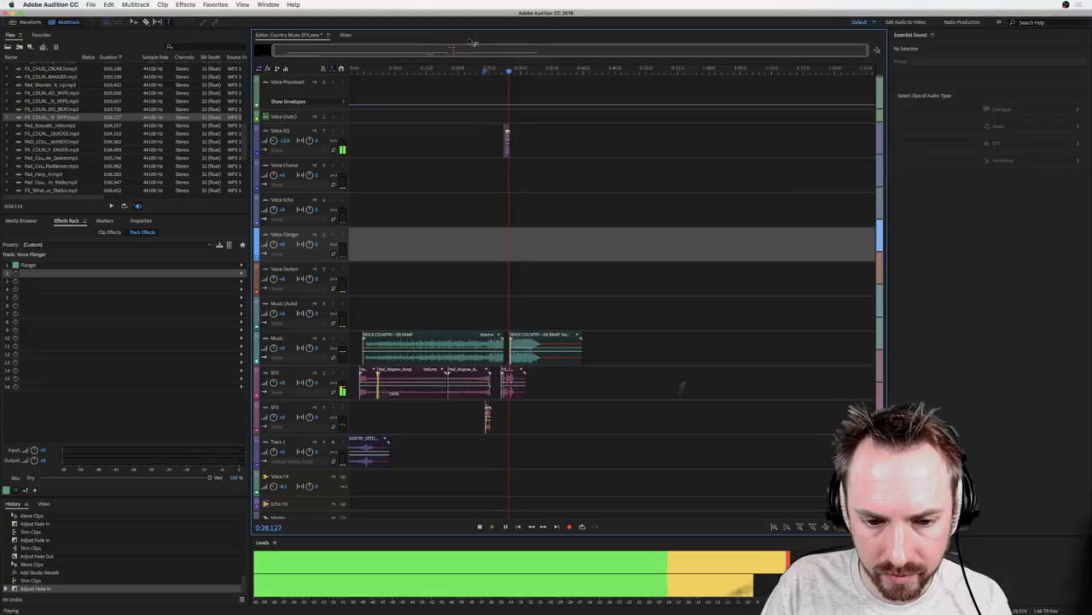
{"action": "scroll", "coordinate": [512, 72], "scroll_direction": "up", "scroll_amount": 10}
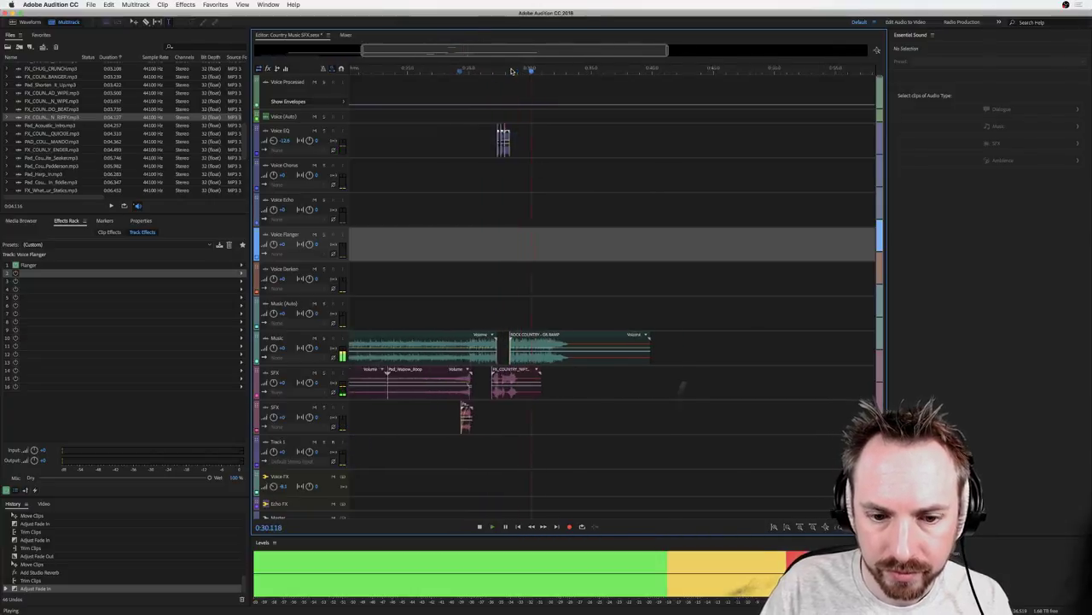
{"action": "key", "text": "space"}
Mark a short time range at the start of the ROCK COUNTRY clip near 0:25.790.
{"action": "left_click", "coordinate": [519, 306]}
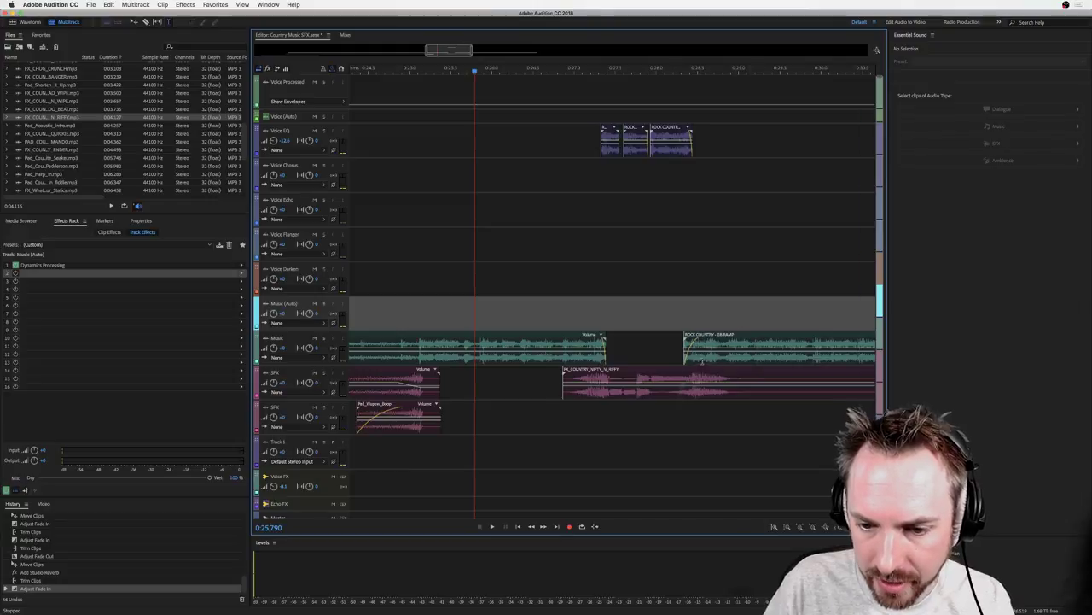
{"action": "left_click", "coordinate": [720, 357]}
{"action": "left_click_drag", "start_coordinate": [720, 357], "coordinate": [677, 355]}
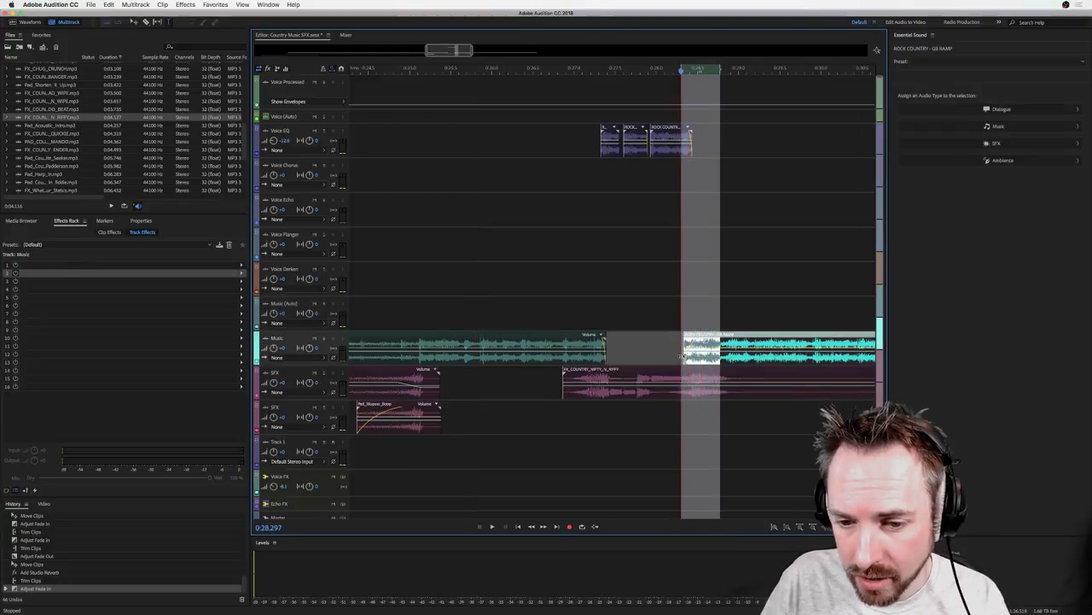
Open ROCK COUNTRY - GB RAMP in Waveform view, then preview and copy a short range from its start.
{"action": "left_click", "coordinate": [698, 346]}
{"action": "double_click", "coordinate": [697, 346]}
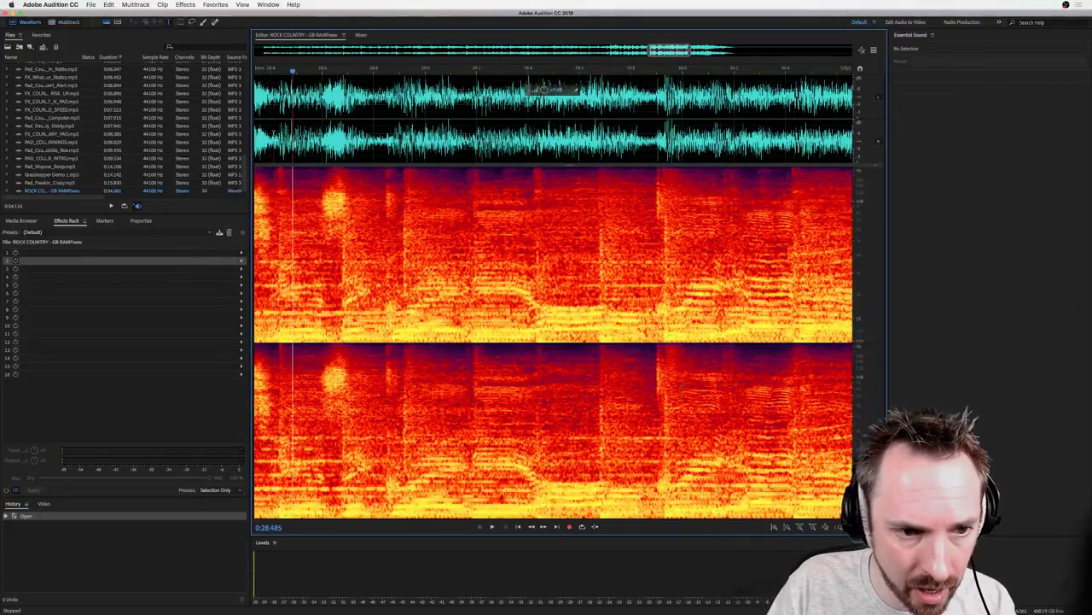
{"action": "left_click_drag", "start_coordinate": [275, 120], "coordinate": [329, 120]}
{"action": "key", "text": "space"}
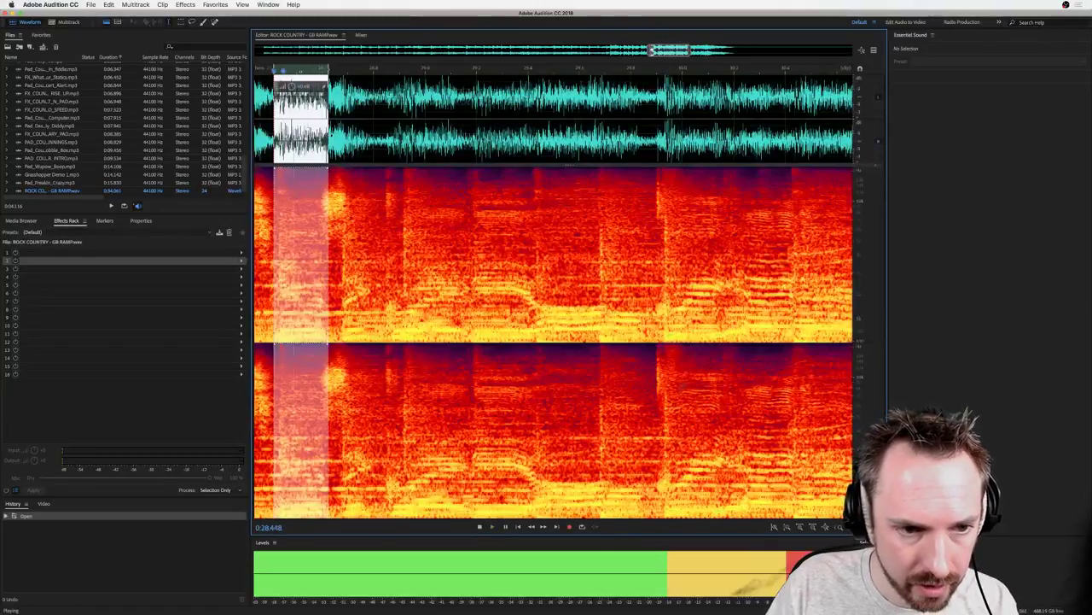
{"action": "key", "text": "space"}
Paste the copied snippet into a new audio file, Untitled 3.
{"action": "key", "text": "super+shift+n"}
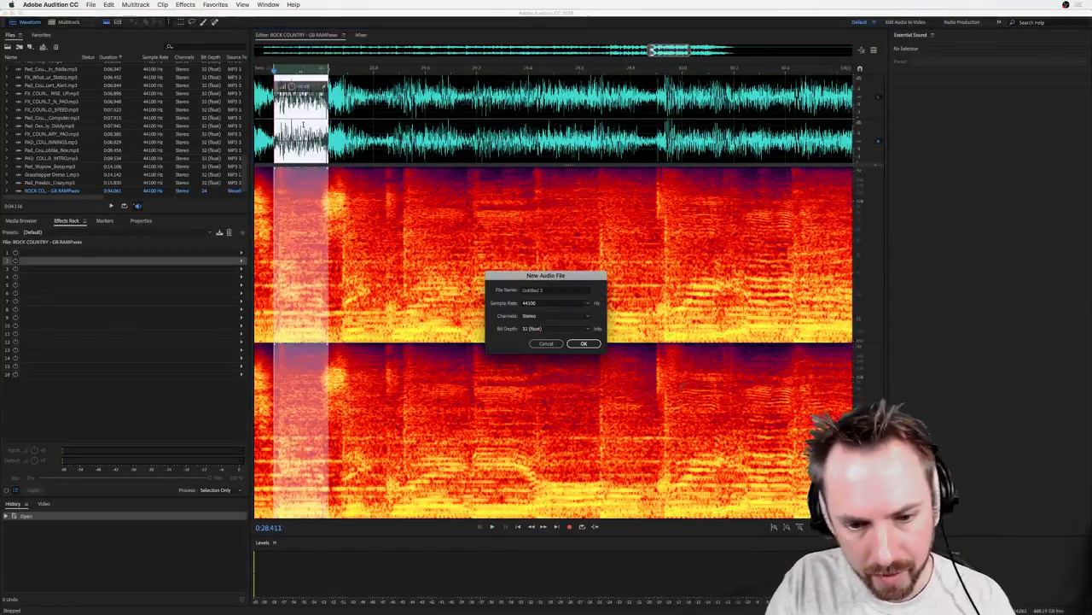
{"action": "key", "text": "Return"}
{"action": "key", "text": "super+v"}
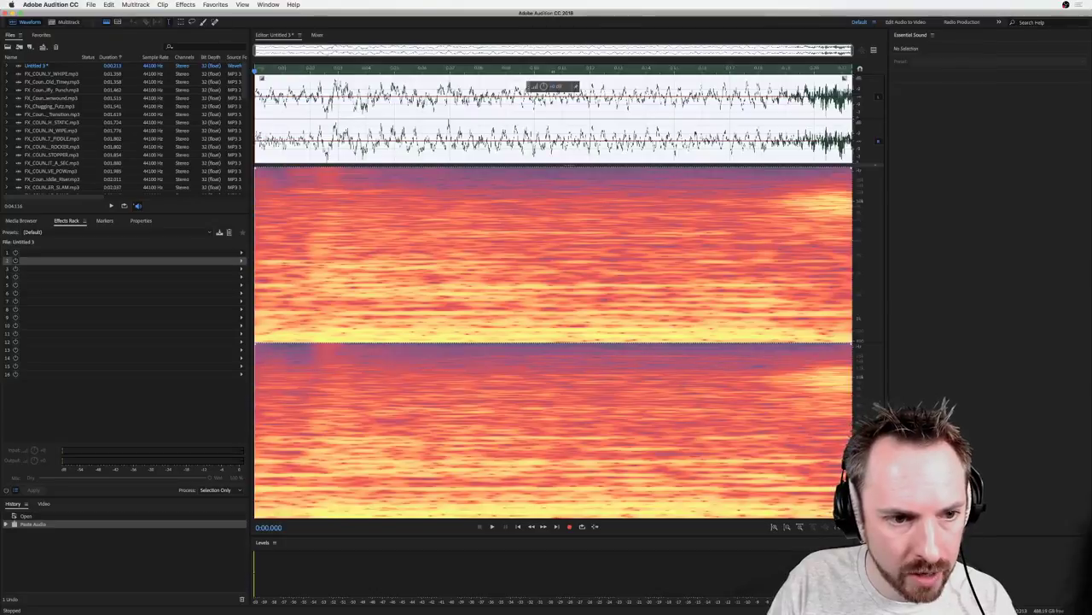
{"action": "left_click", "coordinate": [264, 134]}
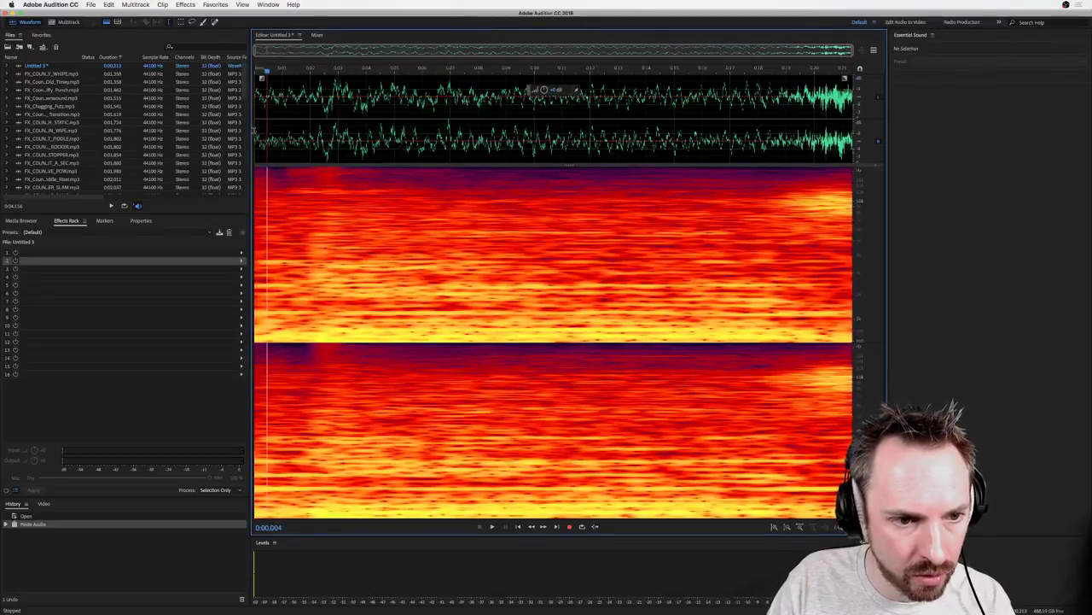
{"action": "left_click", "coordinate": [182, 5]}
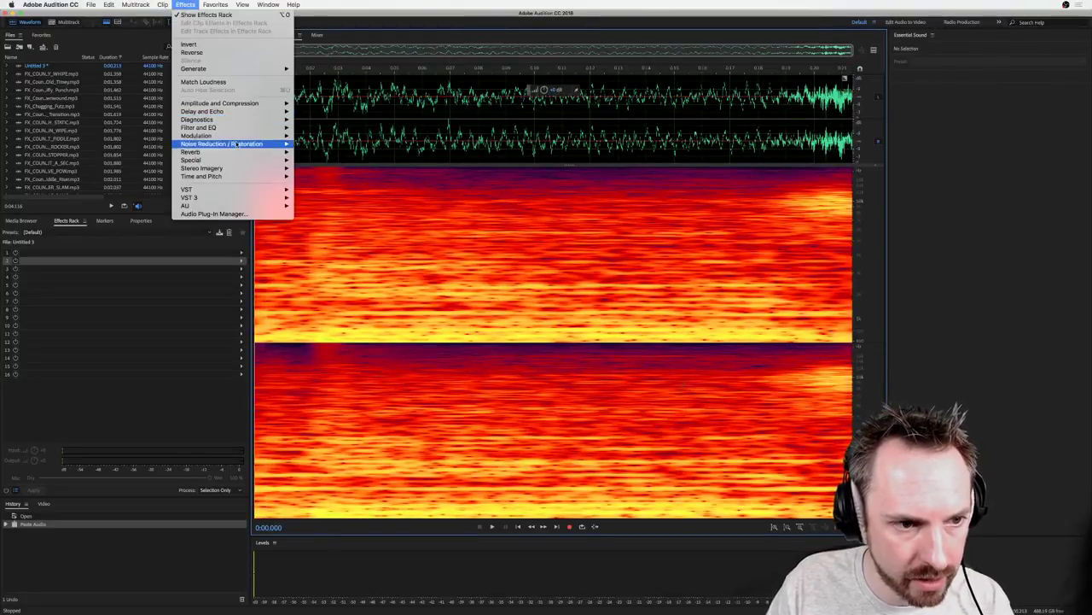
Insert silence into Untitled 3 with a duration of 3:00 entered, then add a cue marker.
{"action": "mouse_move", "coordinate": [109, 6]}
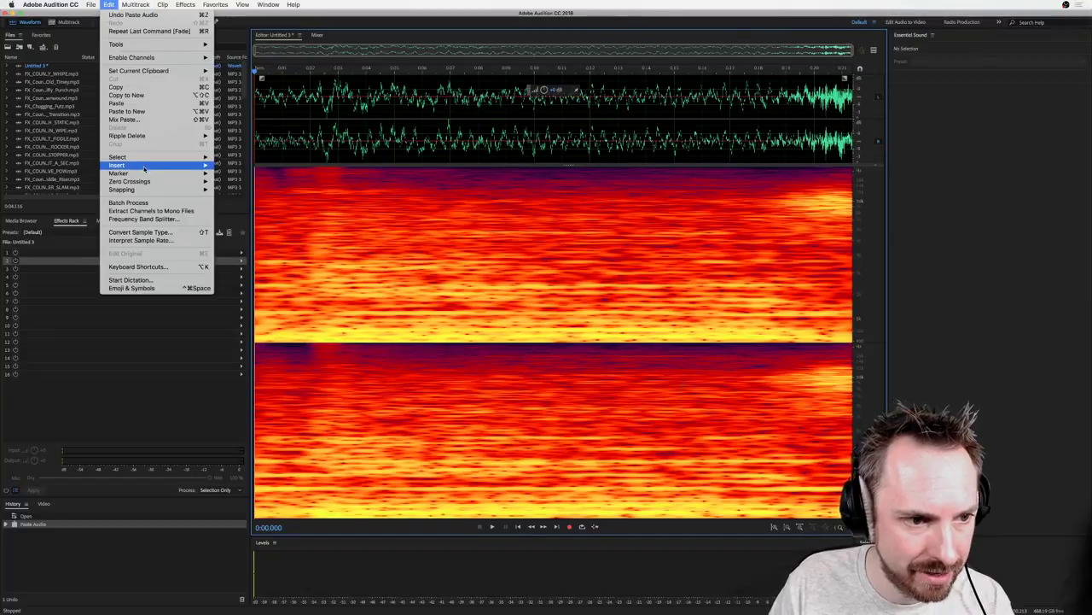
{"action": "mouse_move", "coordinate": [137, 165]}
{"action": "left_click", "coordinate": [252, 164]}
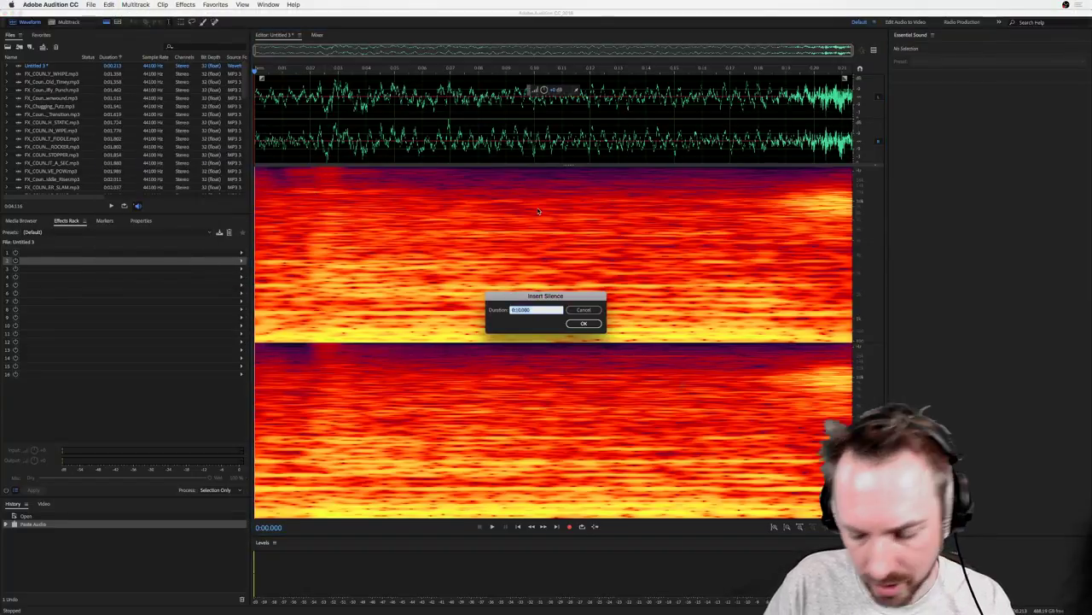
{"action": "type", "text": "3:00"}
{"action": "key", "text": "Return"}
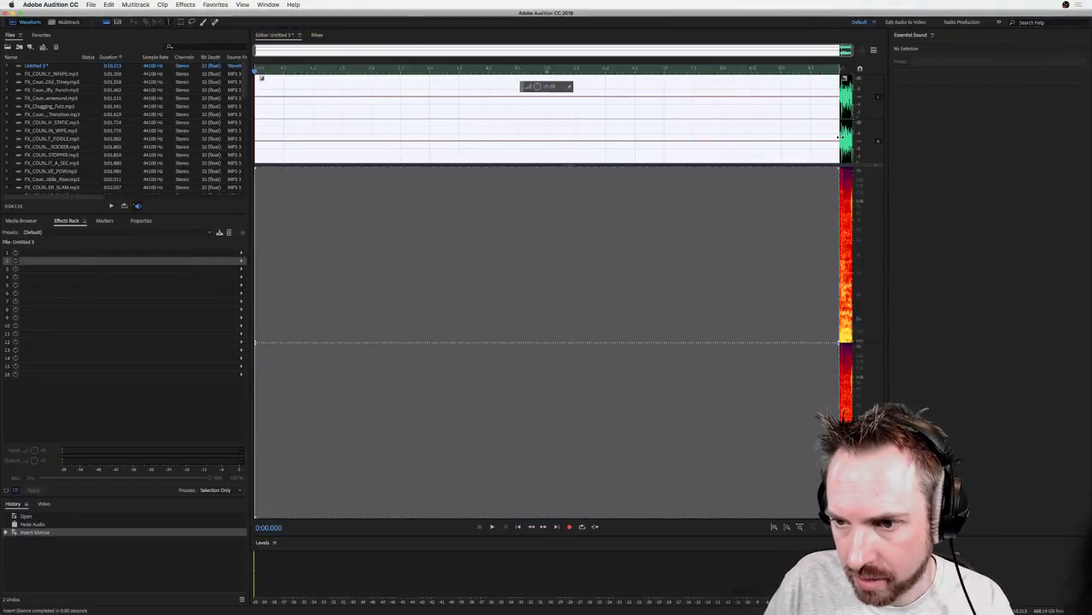
{"action": "key", "text": "m"}
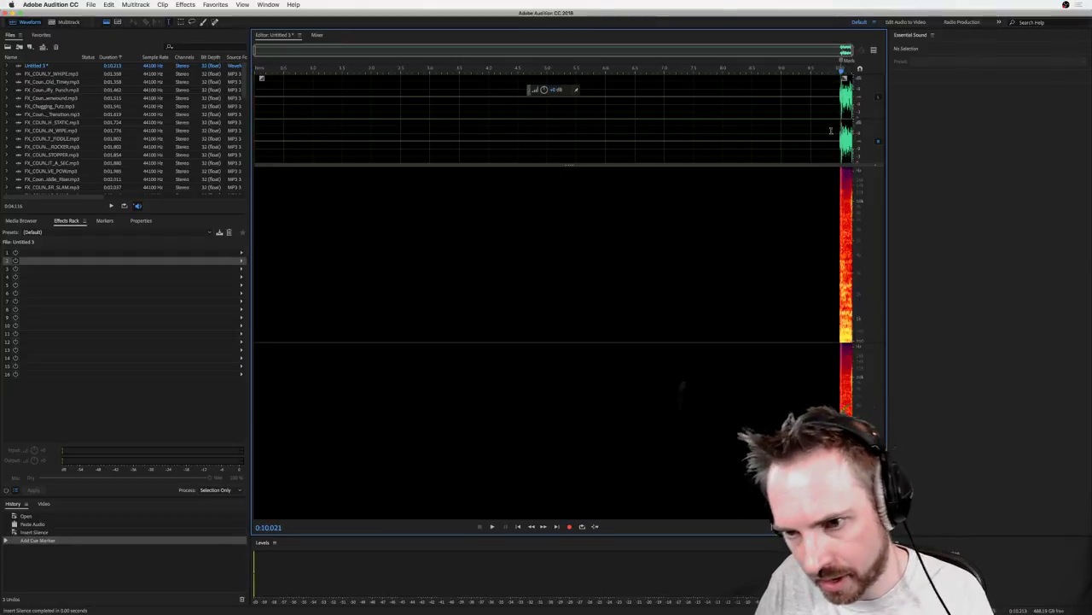
Reverse the entire Untitled 3 file.
{"action": "left_click", "coordinate": [762, 136]}
{"action": "left_click", "coordinate": [183, 4]}
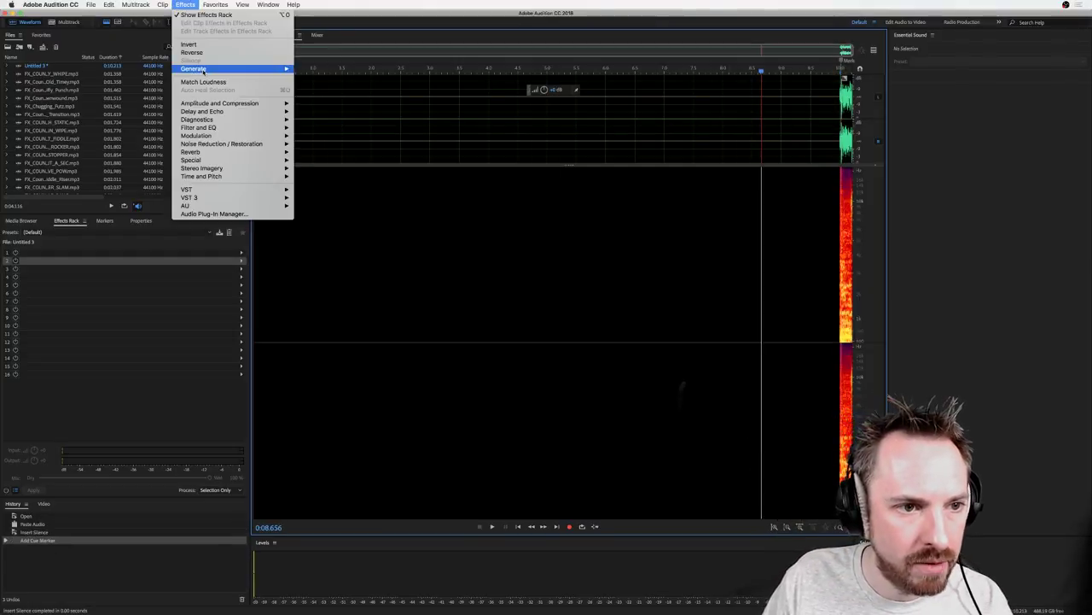
{"action": "left_click", "coordinate": [192, 54]}
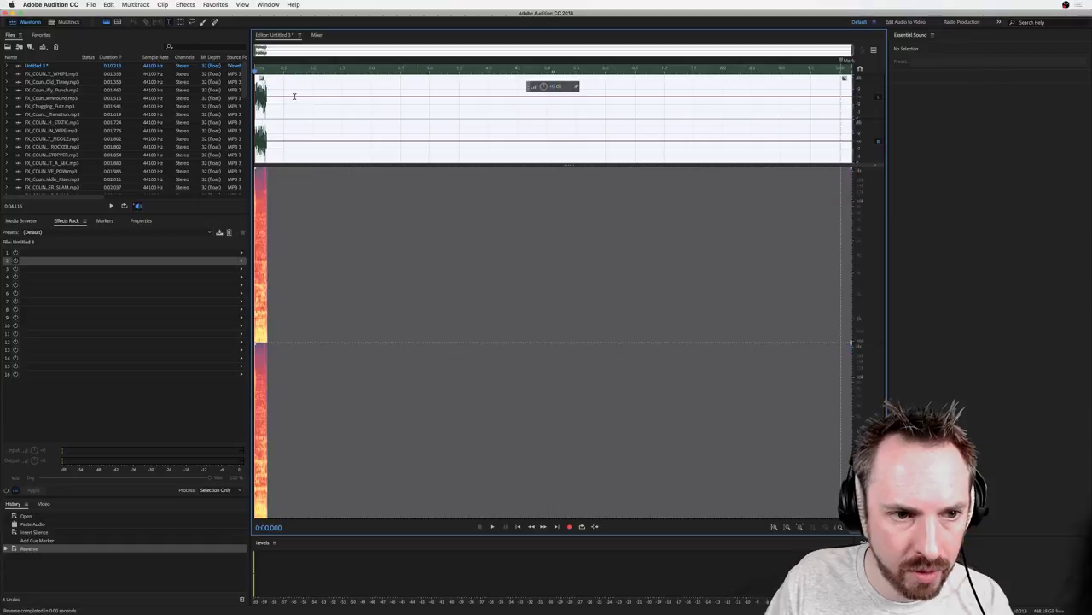
{"action": "left_click", "coordinate": [185, 4]}
{"action": "mouse_move", "coordinate": [201, 161]}
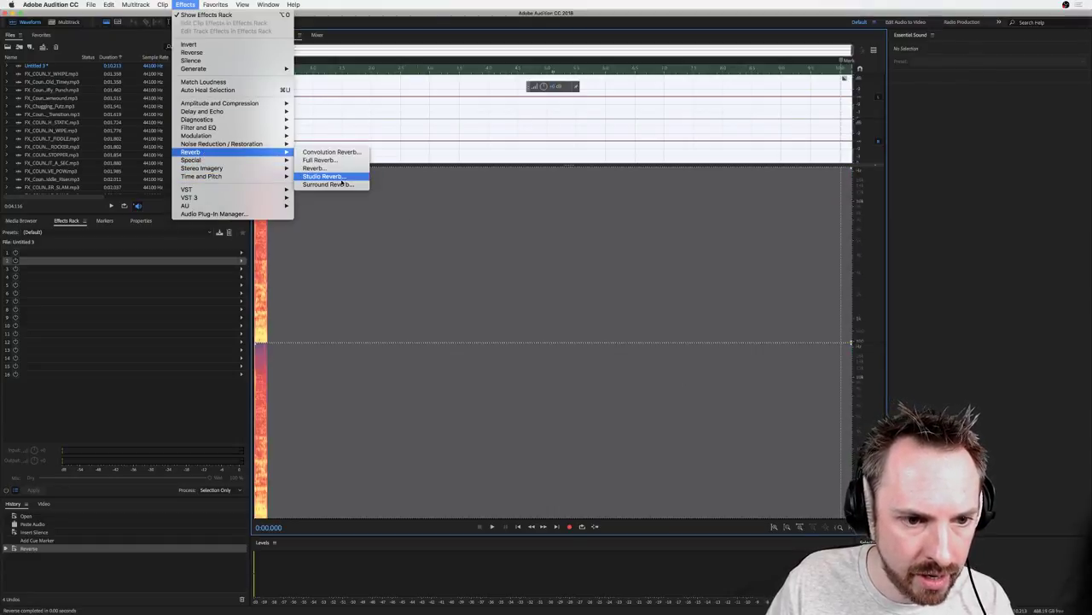
Apply Studio Reverb to the reversed sound, reverse it back, and play the resulting swell.
{"action": "left_click", "coordinate": [342, 177]}
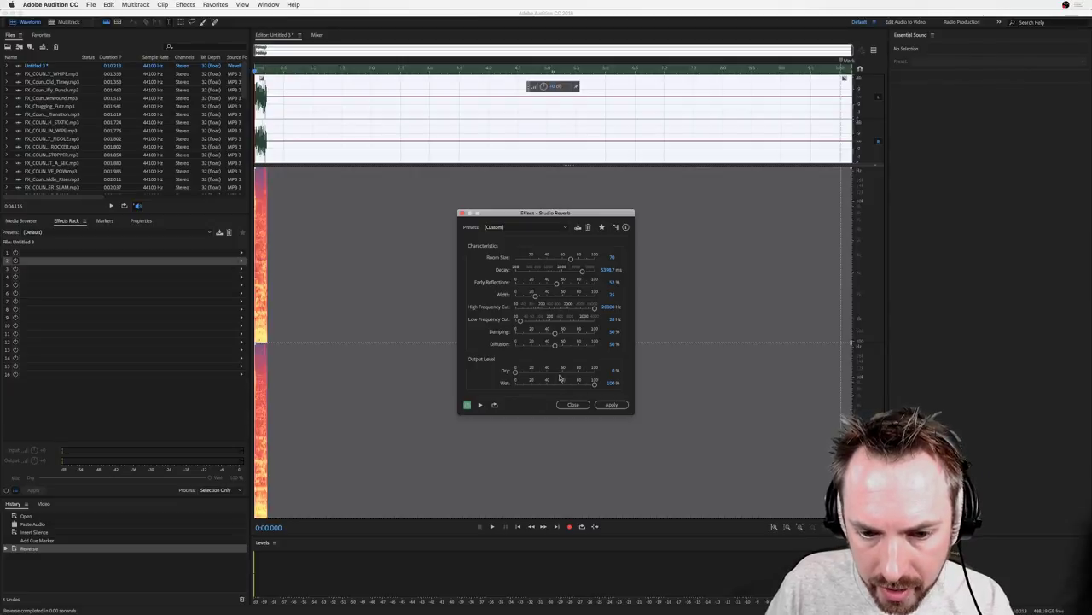
{"action": "left_click", "coordinate": [608, 407]}
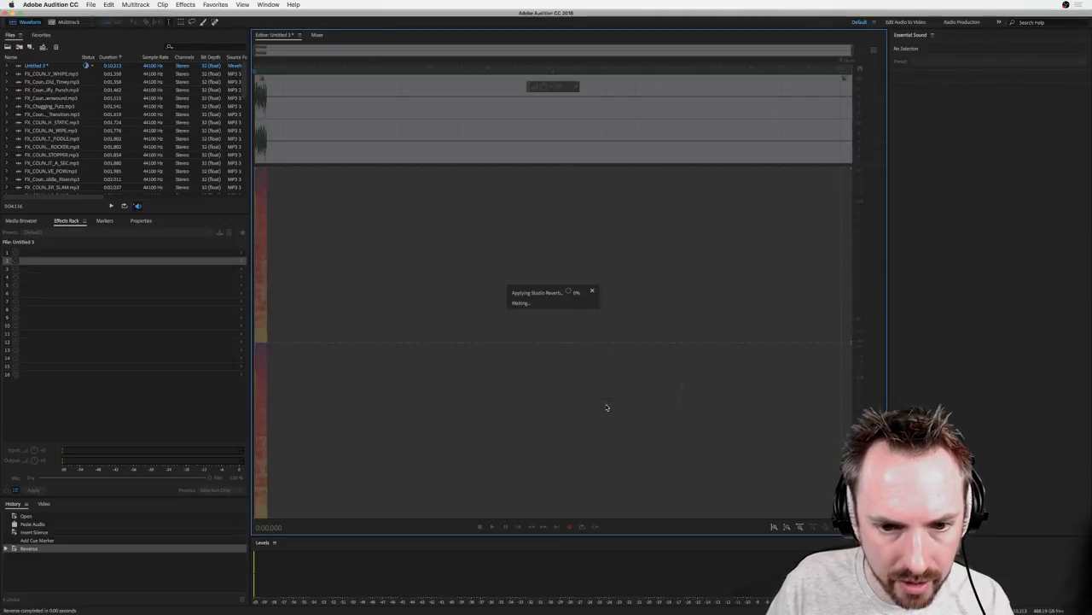
{"action": "key", "text": "space"}
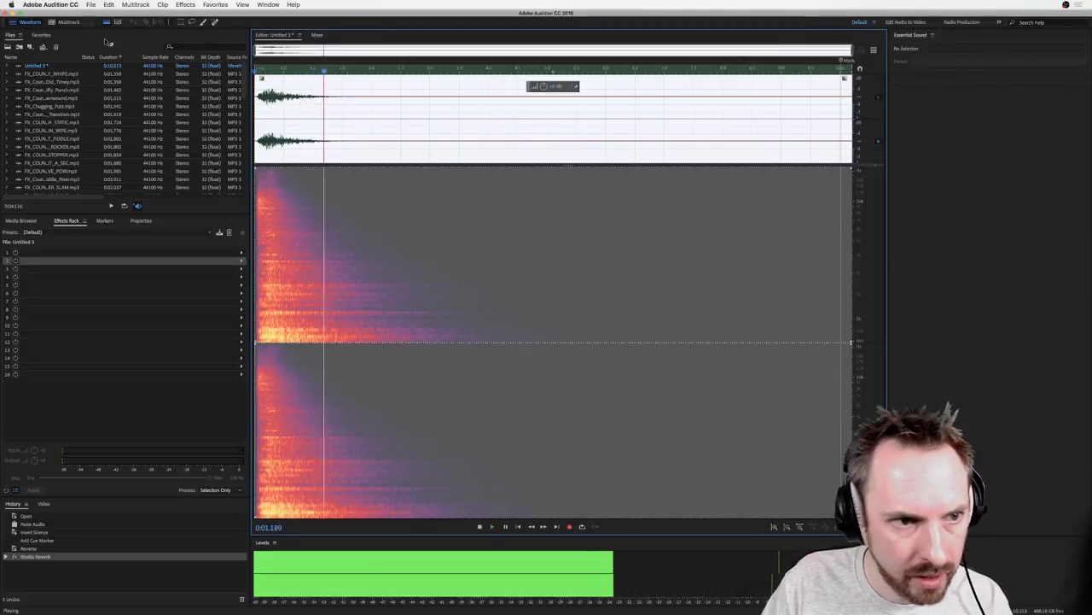
{"action": "key", "text": "space"}
{"action": "left_click", "coordinate": [186, 4]}
{"action": "left_click", "coordinate": [192, 52]}
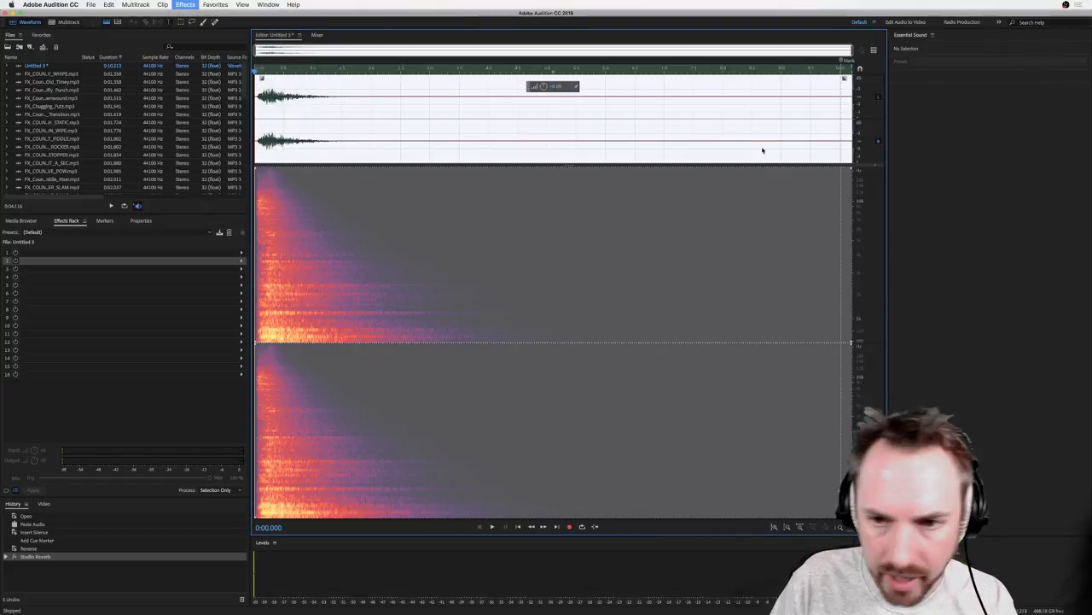
{"action": "key", "text": "space"}
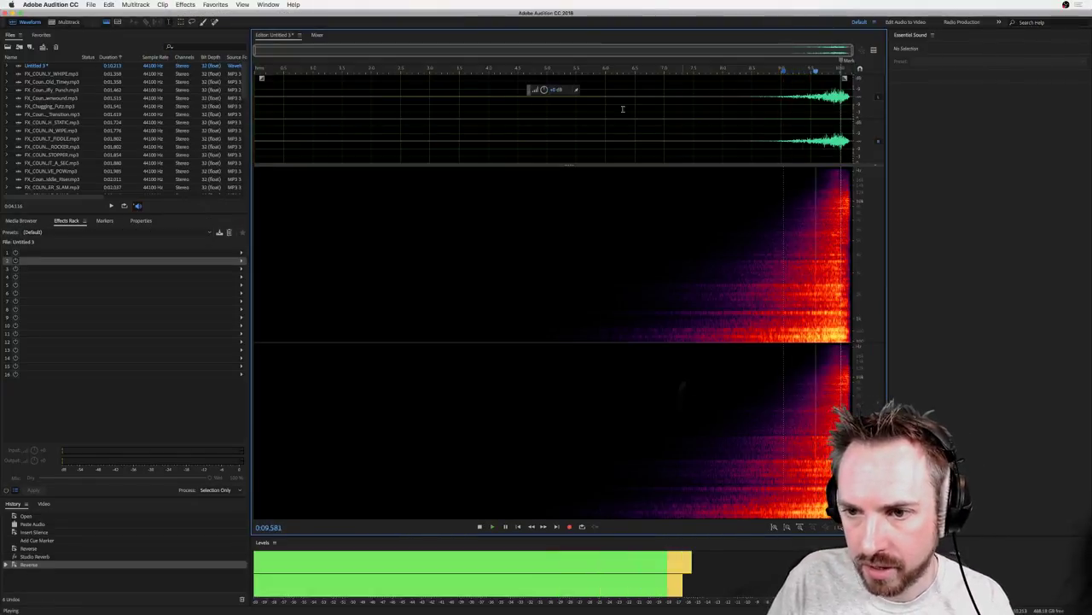
Find Untitled 3 in the Files panel, then return to the multitrack session.
{"action": "left_click", "coordinate": [74, 27]}
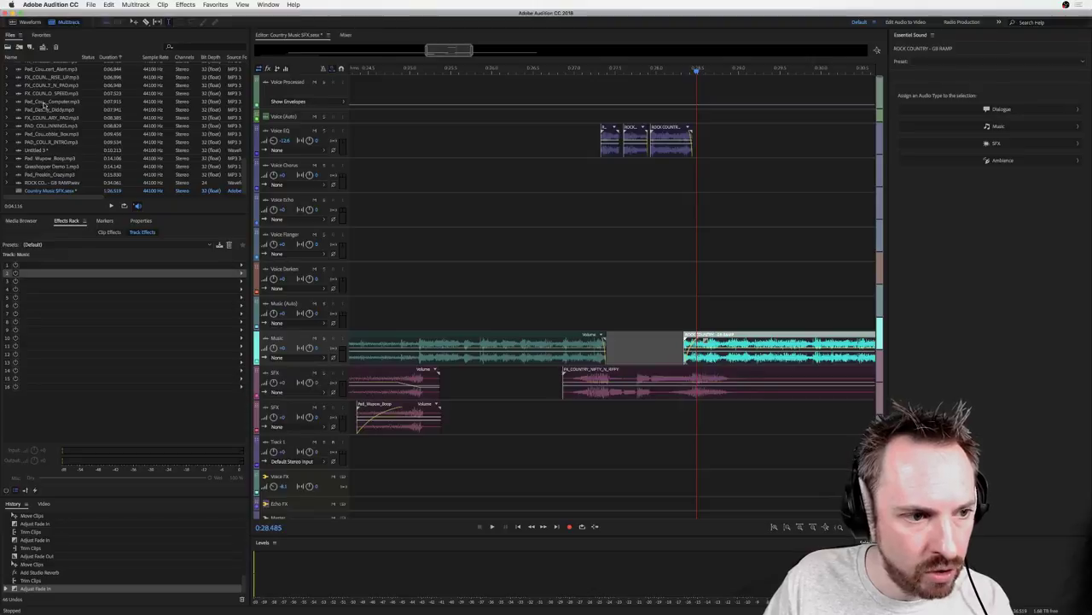
{"action": "scroll", "coordinate": [64, 145], "scroll_direction": "down", "scroll_amount": 4}
{"action": "scroll", "coordinate": [64, 146], "scroll_direction": "down", "scroll_amount": 4}
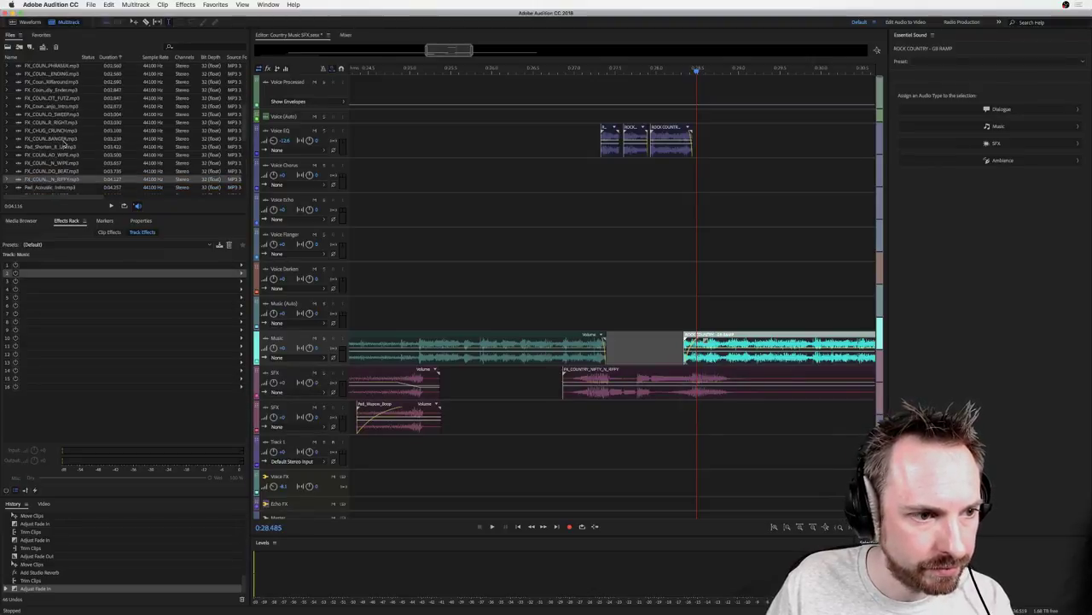
{"action": "left_click", "coordinate": [51, 154]}
{"action": "left_click", "coordinate": [34, 24]}
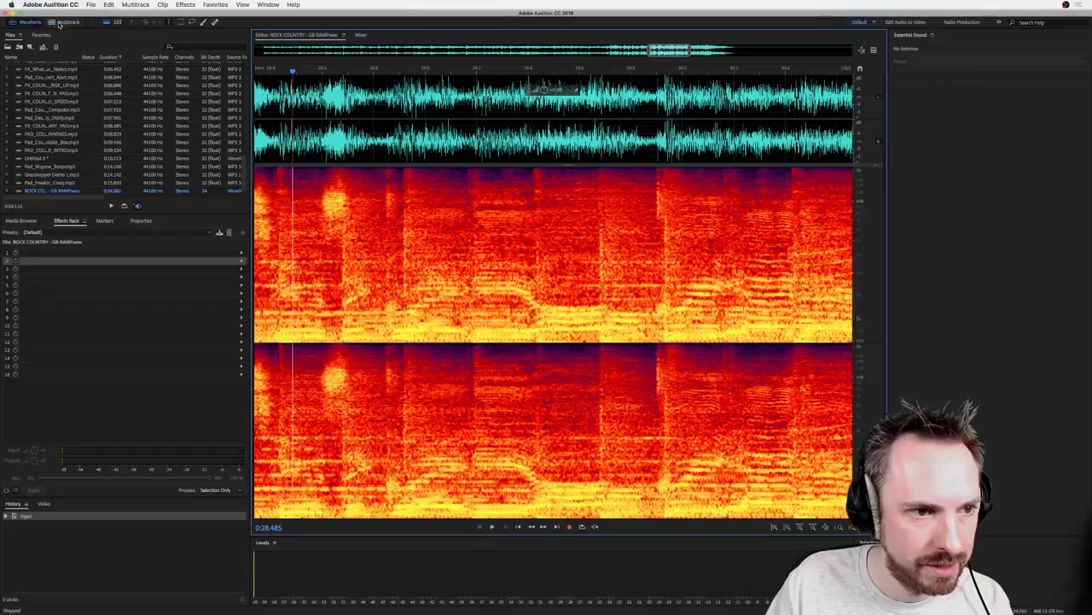
{"action": "scroll", "coordinate": [55, 130], "scroll_direction": "down", "scroll_amount": 1}
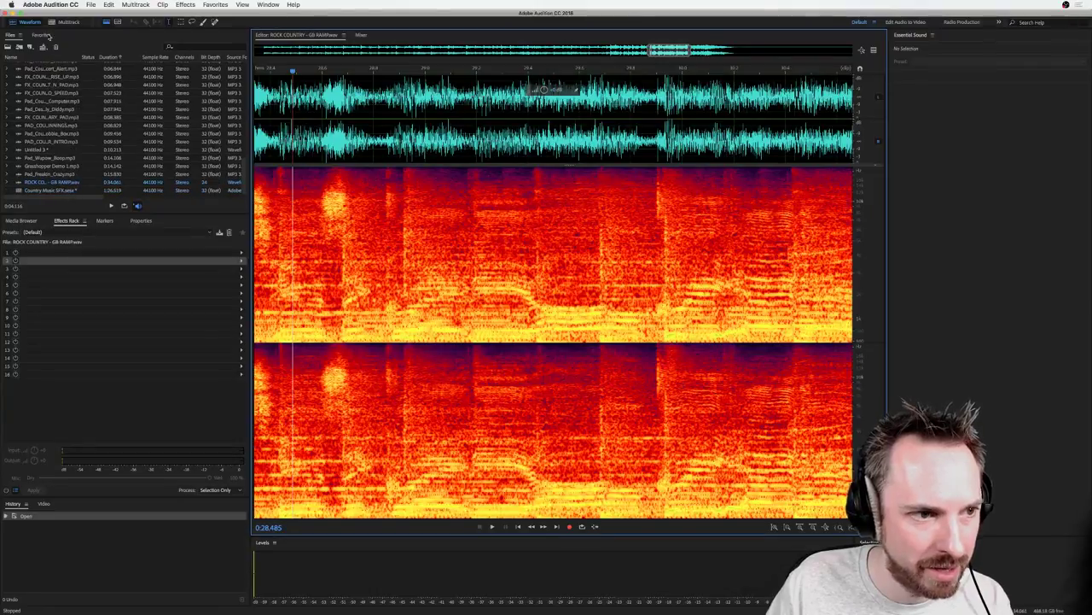
{"action": "left_click", "coordinate": [66, 23]}
Bring Untitled 3 into the session, preview it, and move it onto its own Track 2.
{"action": "left_click_drag", "start_coordinate": [49, 151], "coordinate": [572, 466]}
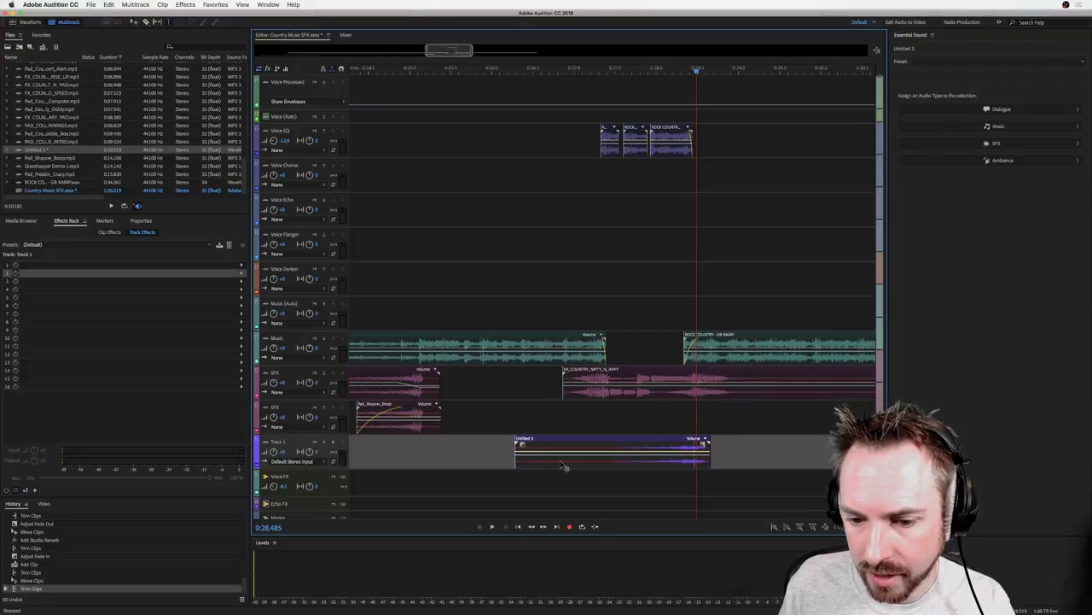
{"action": "left_click", "coordinate": [518, 411]}
{"action": "key", "text": "space"}
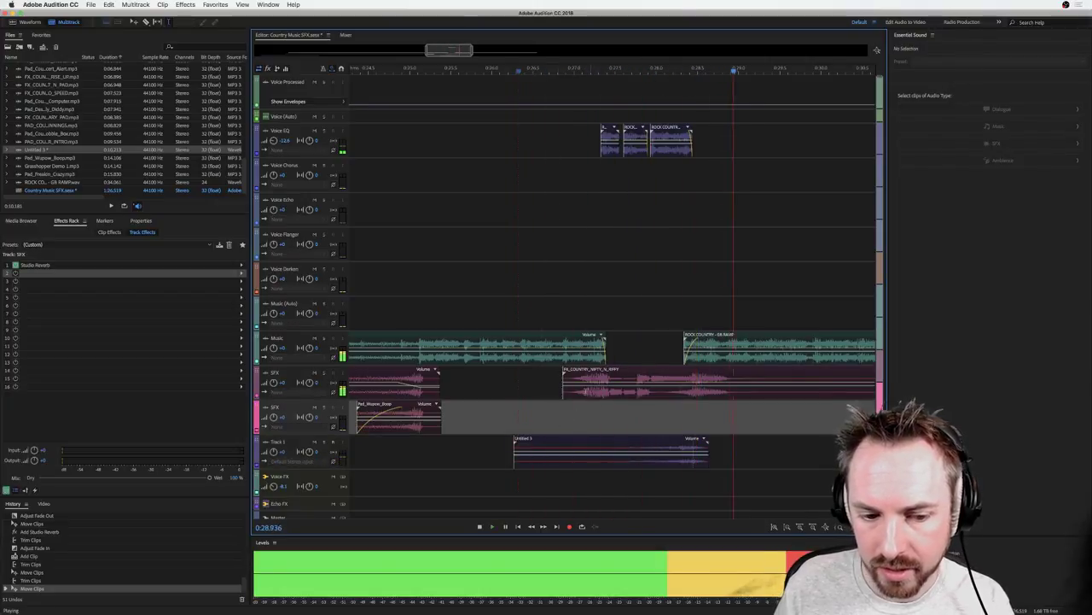
{"action": "key", "text": "space"}
{"action": "left_click_drag", "start_coordinate": [592, 460], "coordinate": [597, 482]}
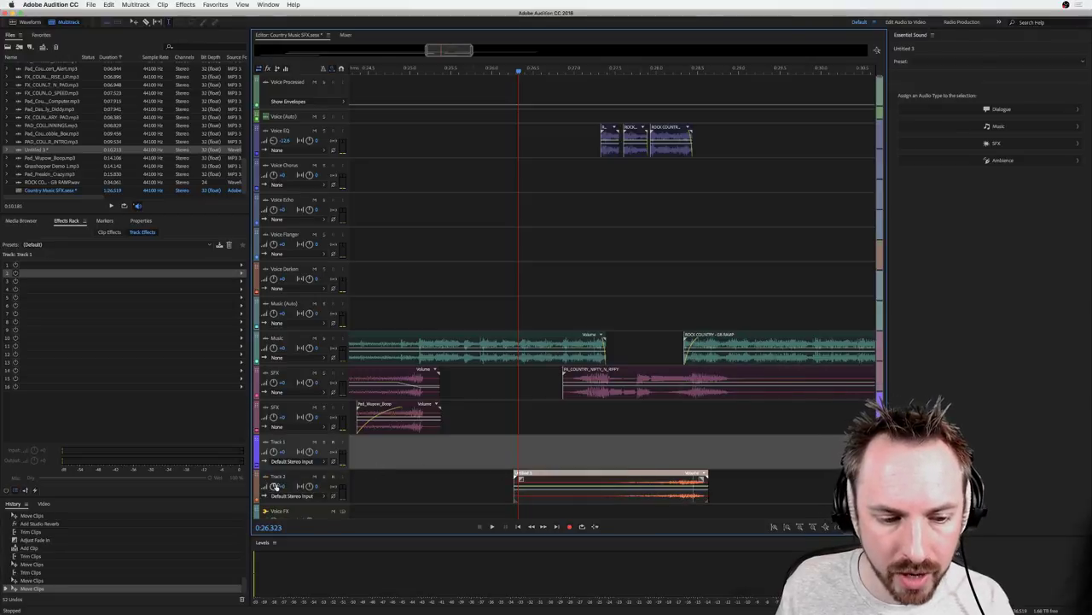
Preview the mix around the swell and select Track 2.
{"action": "left_click", "coordinate": [635, 423]}
{"action": "key", "text": "space"}
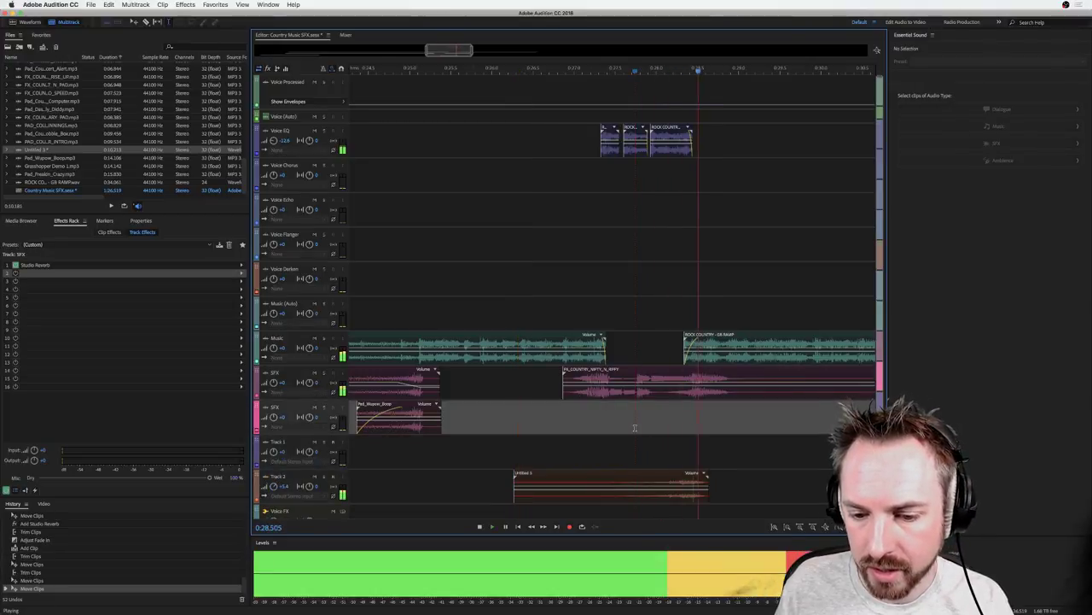
{"action": "key", "text": "space"}
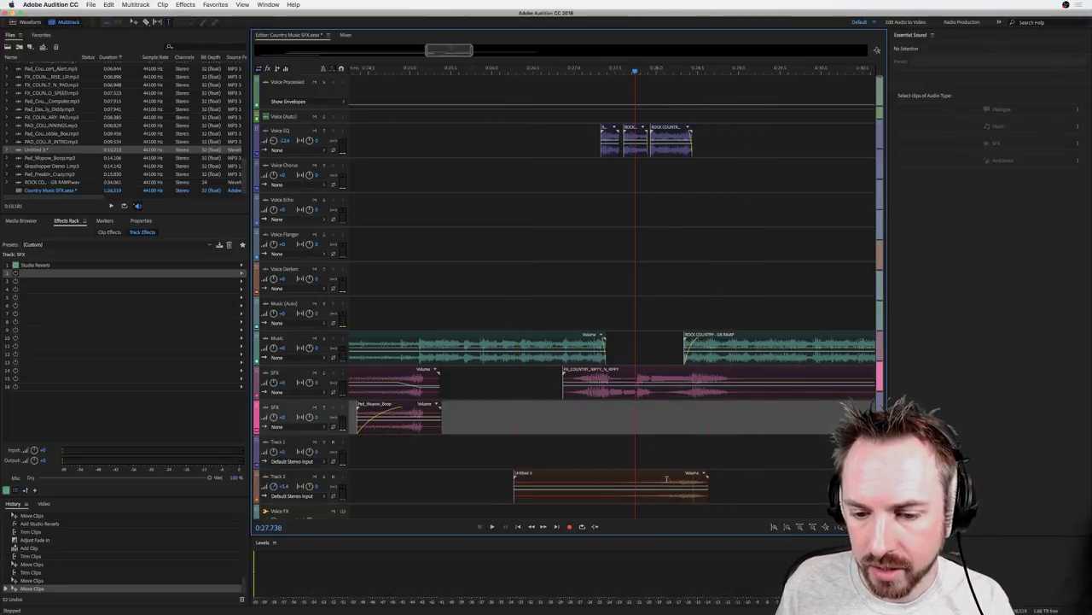
{"action": "left_click", "coordinate": [276, 487]}
{"action": "key", "text": "space"}
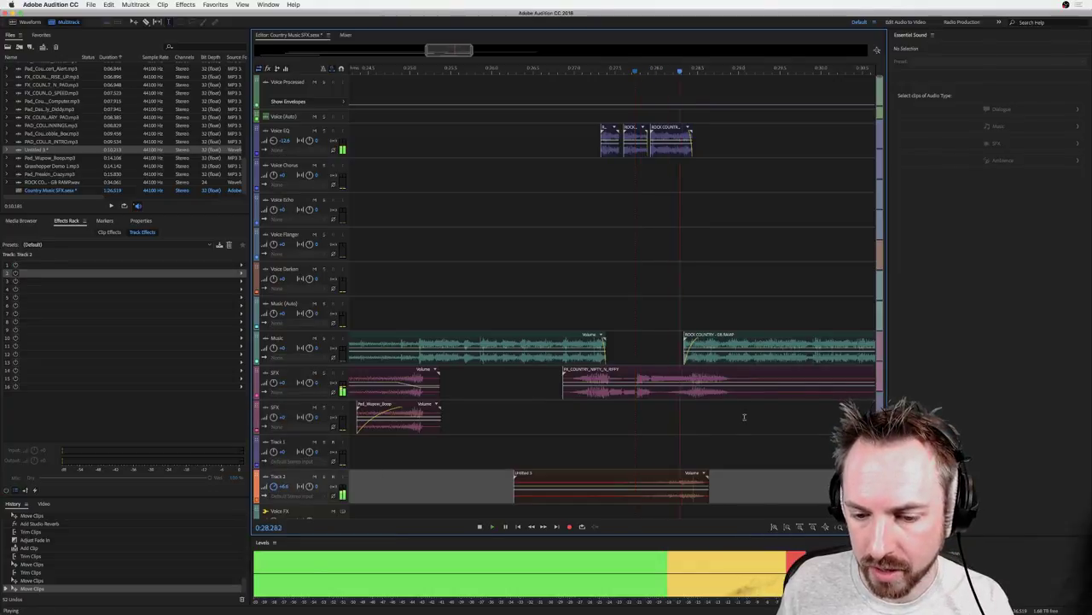
Replay the passage from an earlier point while boosting Track 2 to about +6.6 dB.
{"action": "key", "text": "space"}
{"action": "left_click", "coordinate": [498, 407]}
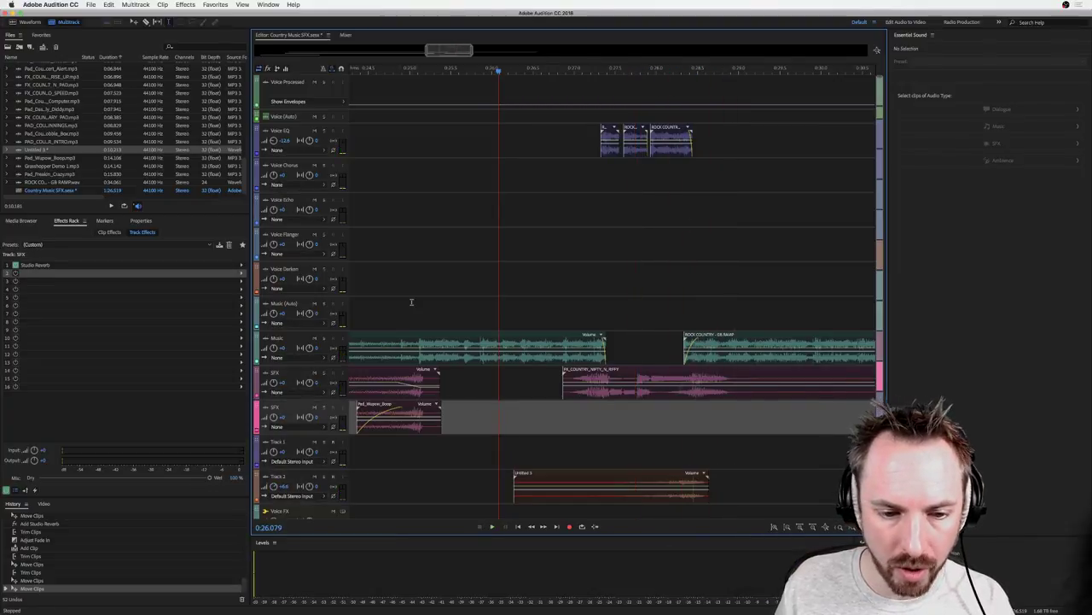
{"action": "left_click", "coordinate": [409, 302]}
{"action": "key", "text": "space"}
{"action": "scroll", "coordinate": [623, 68], "scroll_direction": "down", "scroll_amount": 5}
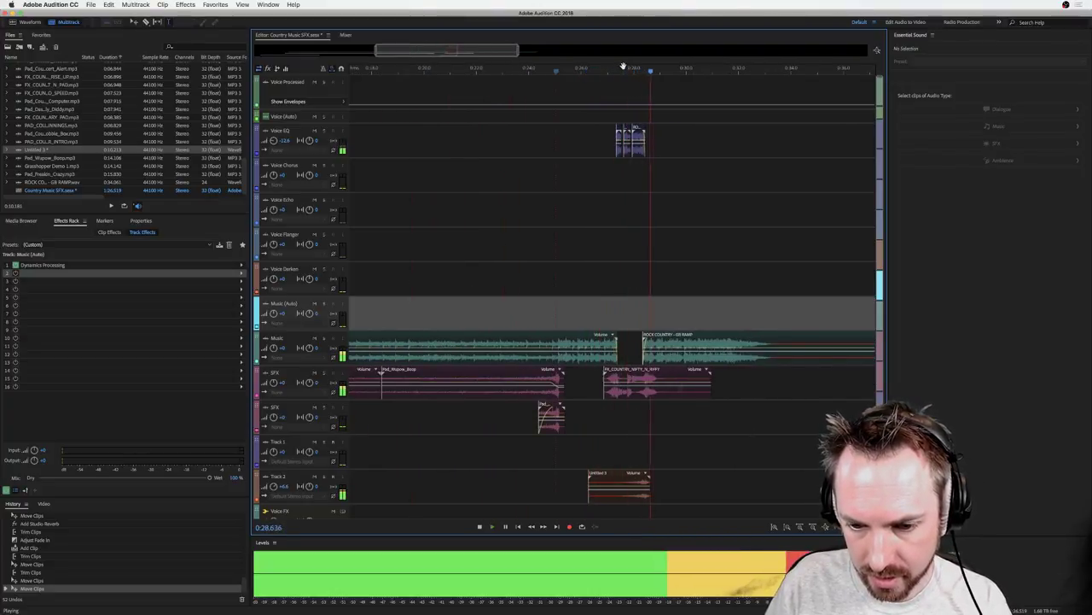
{"action": "scroll", "coordinate": [623, 67], "scroll_direction": "down", "scroll_amount": 4}
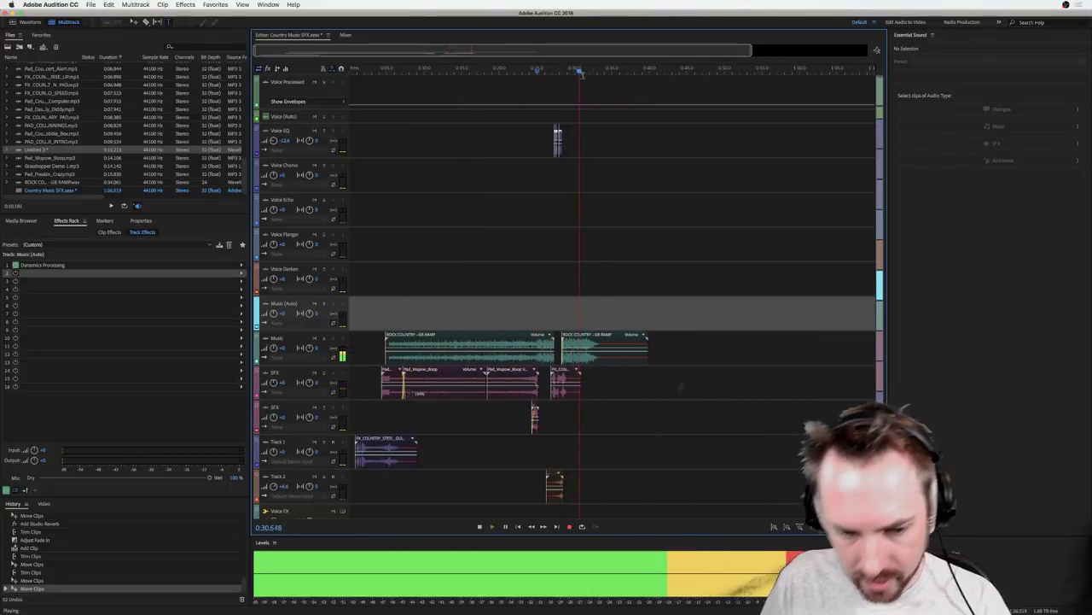
{"action": "key", "text": "space"}
{"action": "scroll", "coordinate": [510, 68], "scroll_direction": "down", "scroll_amount": 2}
{"action": "left_click_drag", "start_coordinate": [465, 124], "coordinate": [346, 124]}
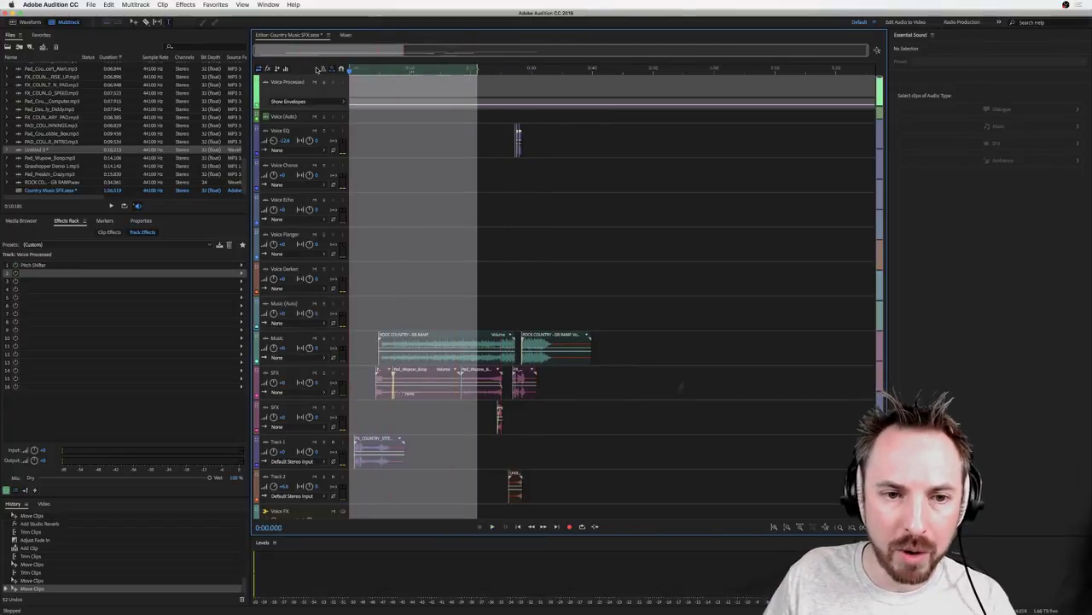
{"action": "left_click", "coordinate": [455, 124]}
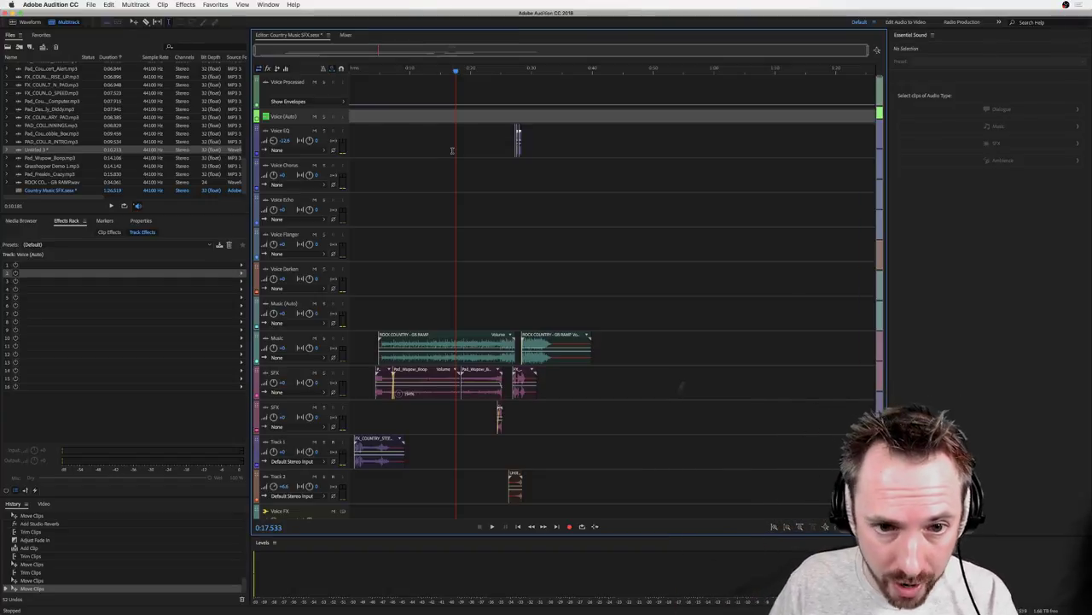
Mix down the entire Country Music SFX session to a new file, Country Music SFX Mixdown 1.
{"action": "left_click", "coordinate": [135, 4]}
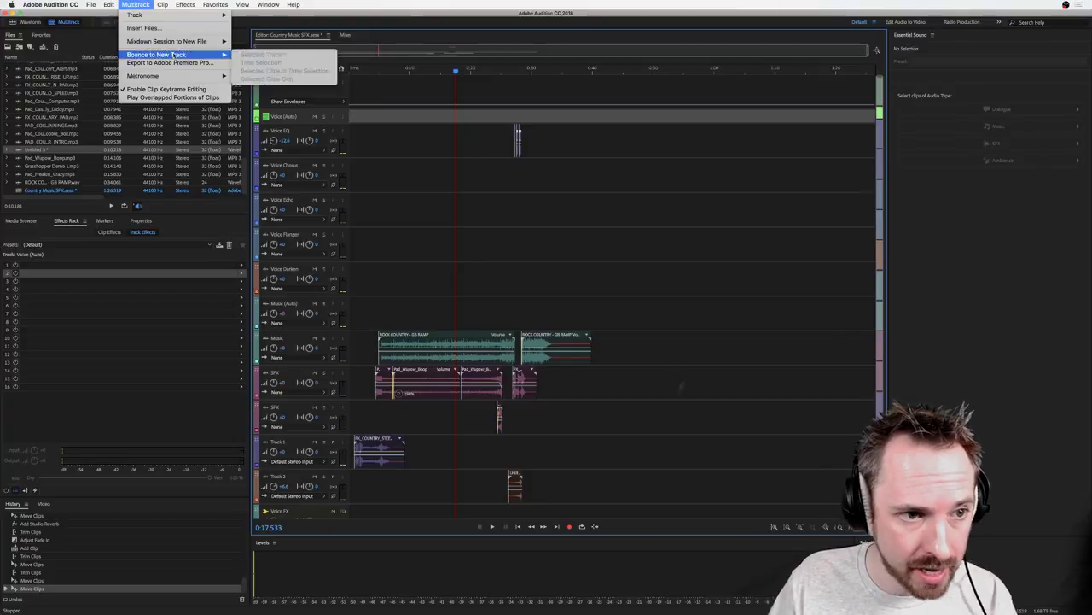
{"action": "mouse_move", "coordinate": [204, 41]}
{"action": "left_click", "coordinate": [251, 49]}
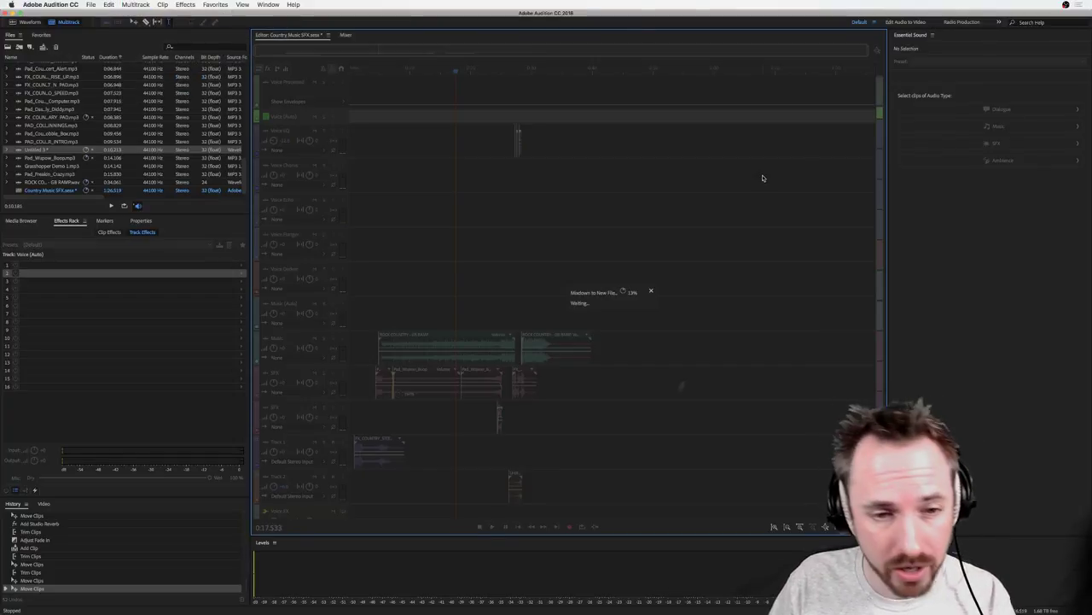